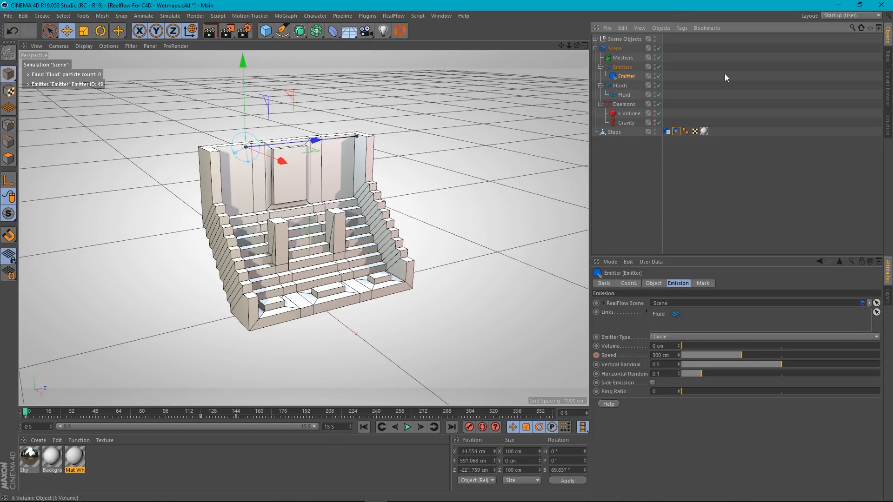
- Inspect the Steps object's collider and volume tags and briefly display the k Volume daemon's boundary
left_click(676, 131)
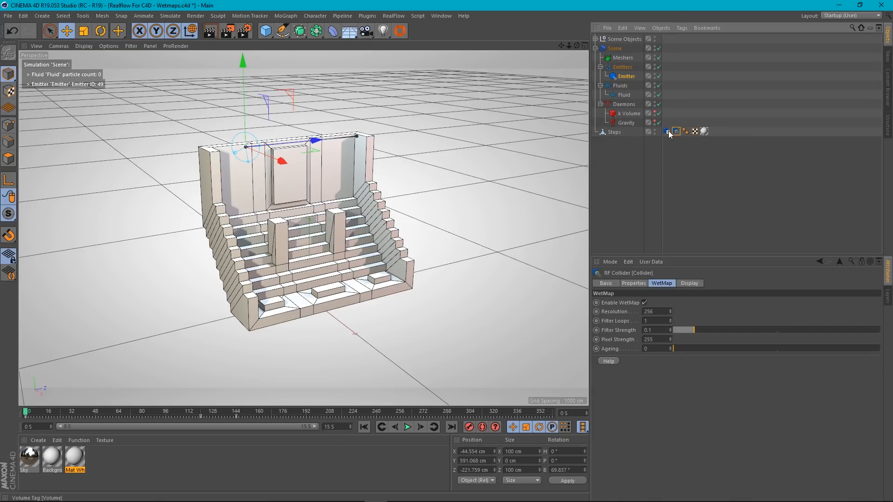
left_click(667, 132)
left_click(638, 160)
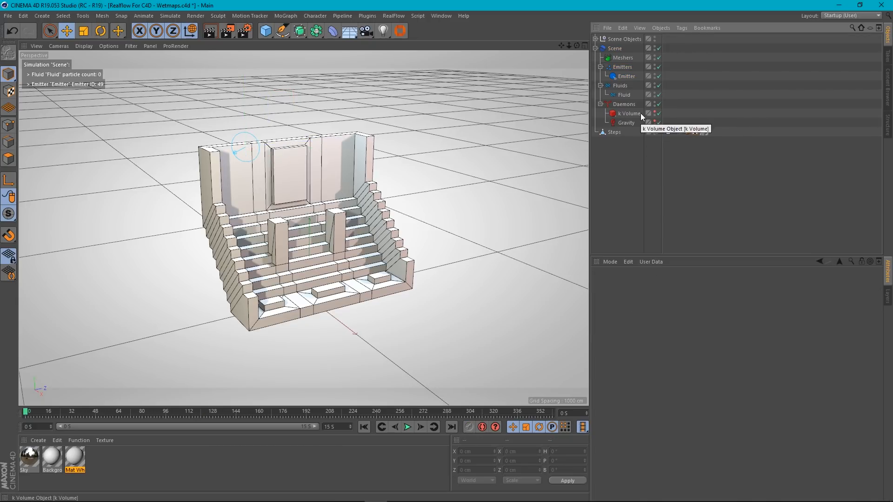
left_click(655, 111)
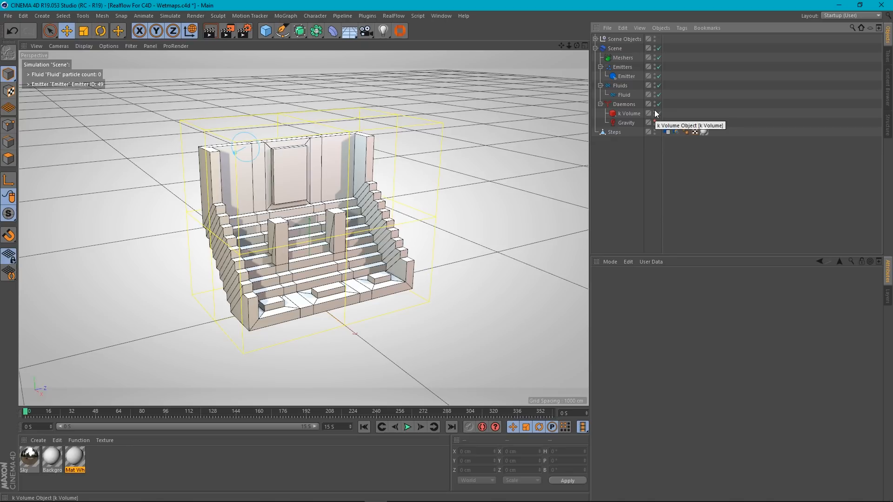
left_click(654, 111)
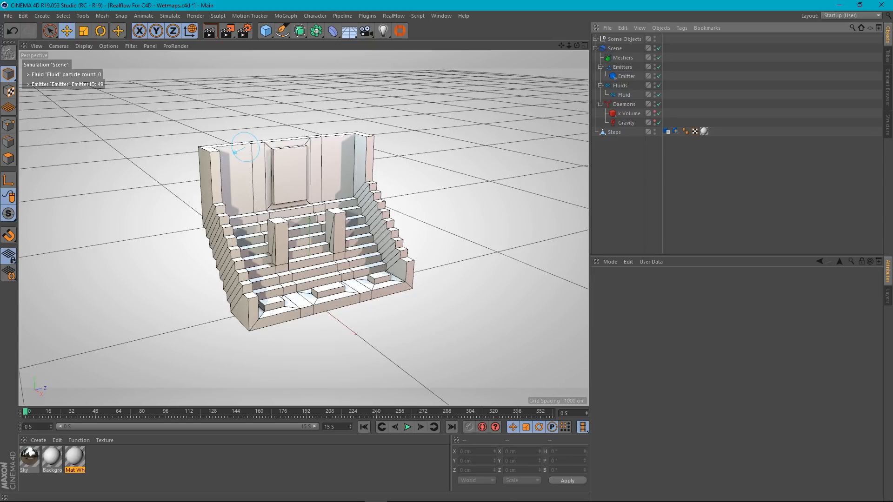
- Play the rendered Test video with pauses to examine how the red fluid wets and dries on the wall and steps, then put the player away
left_click_drag(892, 133, 398, 63)
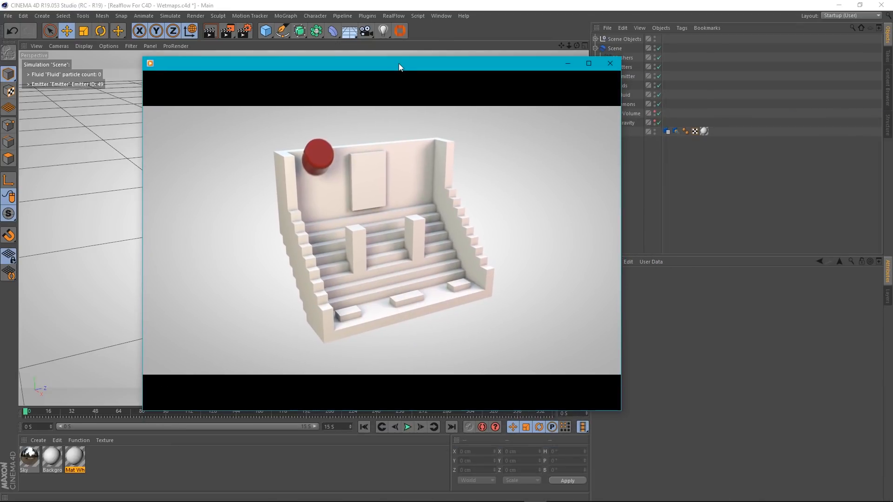
mouse_move(431, 110)
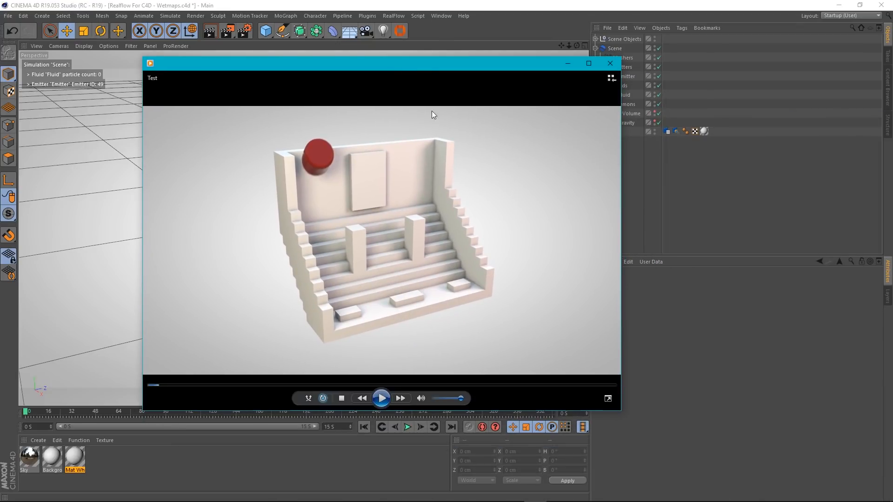
left_click(381, 399)
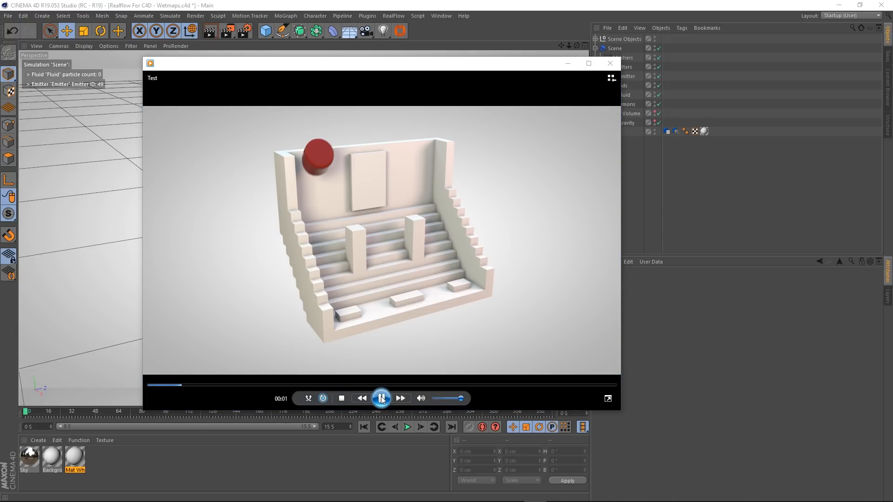
left_click(382, 398)
left_click(158, 385)
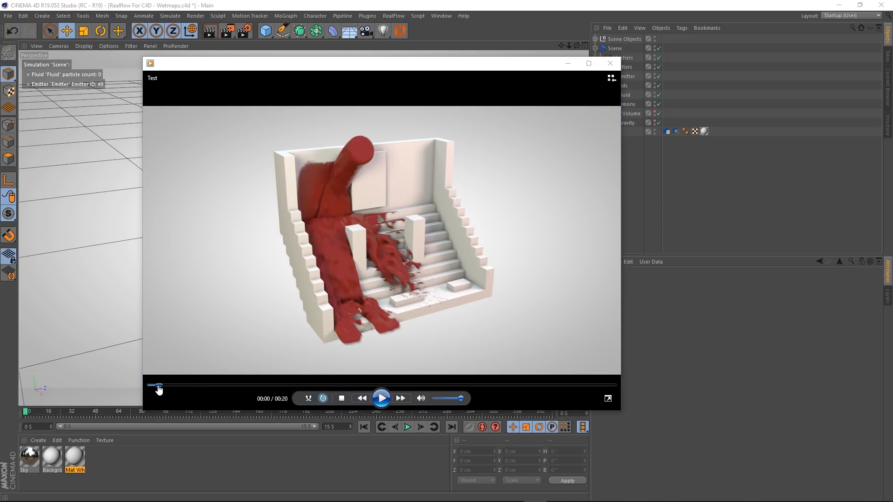
left_click(380, 398)
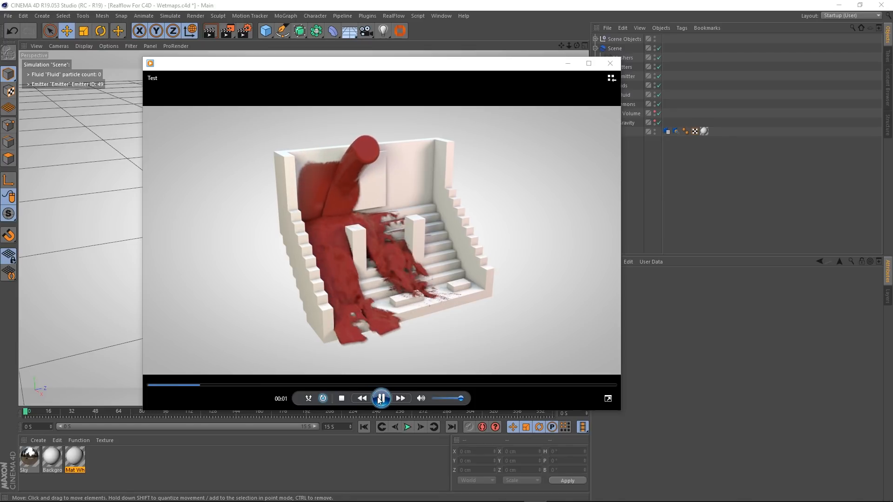
left_click(380, 398)
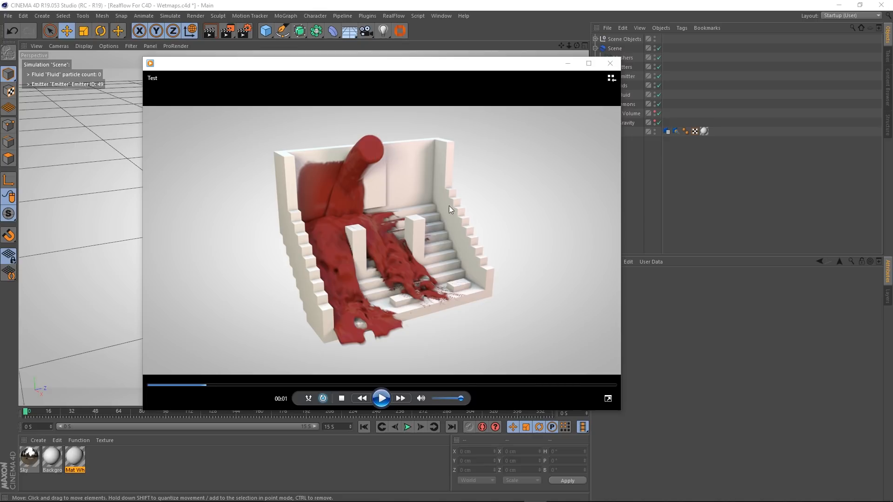
left_click(380, 399)
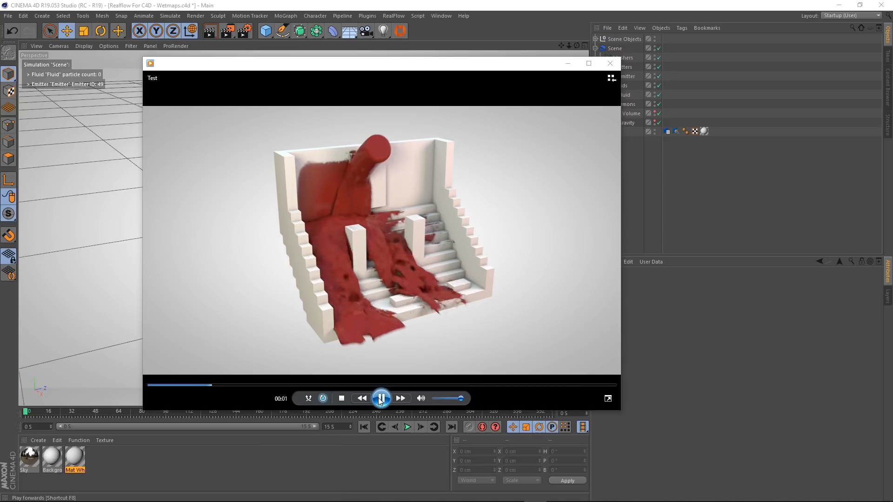
left_click(380, 399)
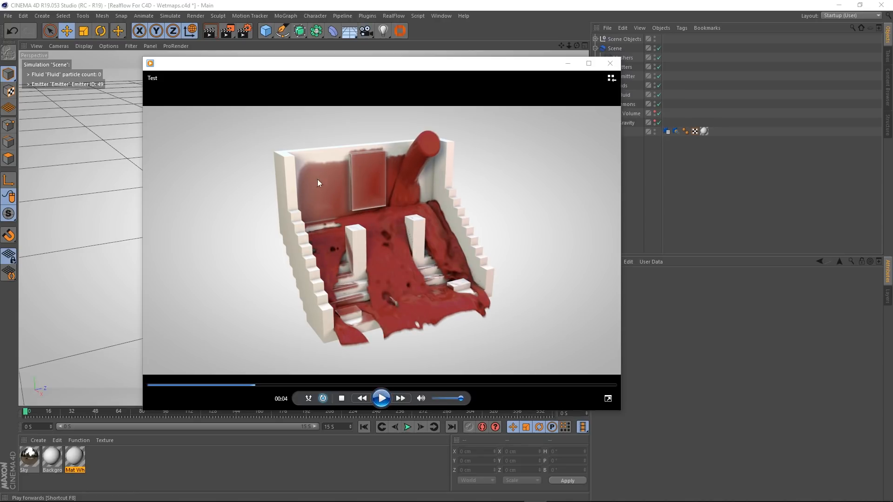
left_click(382, 400)
left_click(382, 399)
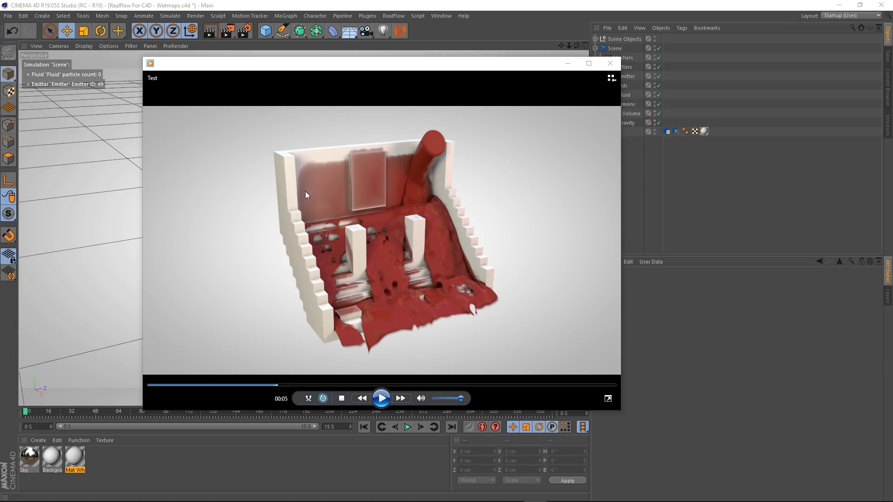
left_click(381, 400)
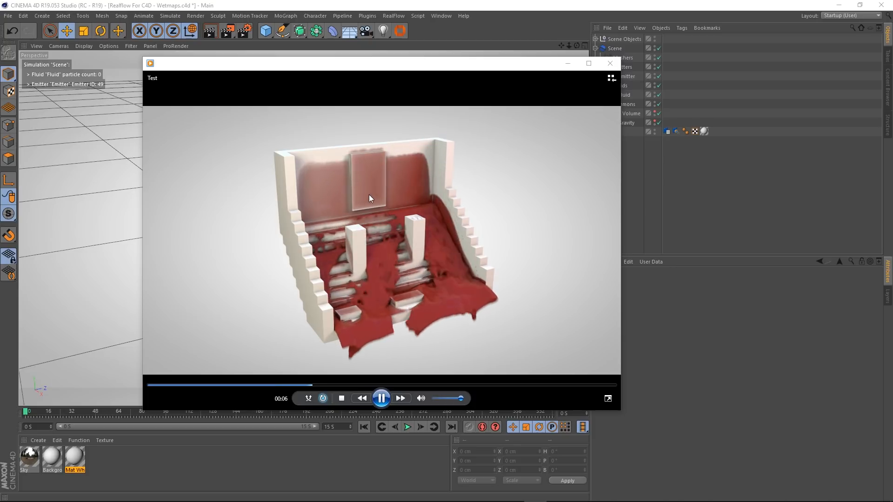
left_click(381, 399)
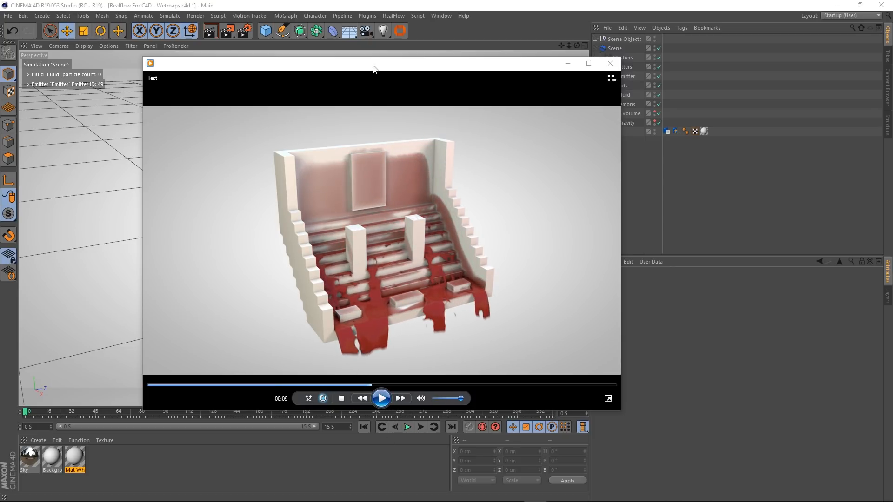
left_click_drag(374, 66, 892, 112)
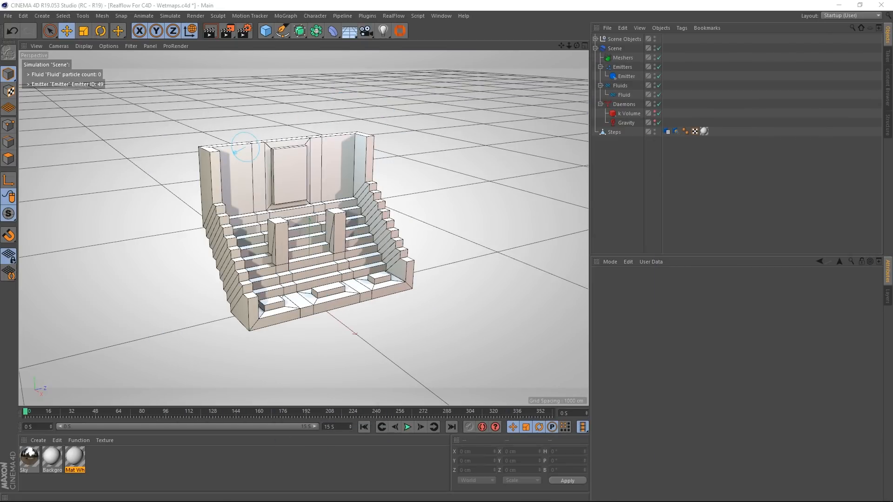
- Select the Emitter, preview the fluid simulation in the viewport and return to the first frame
left_click(529, 57)
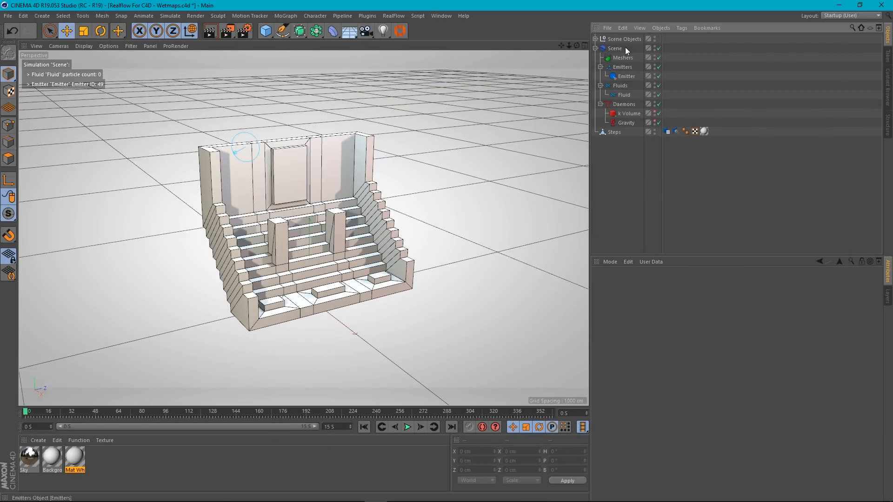
left_click(624, 77)
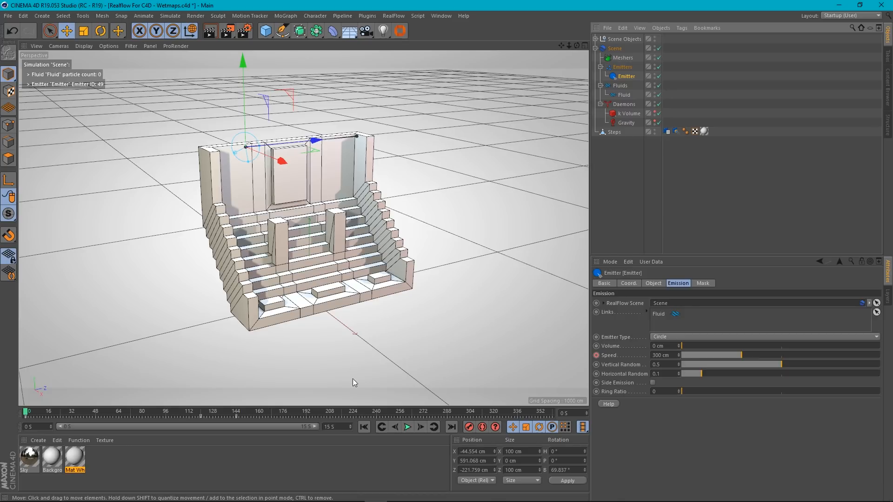
left_click(408, 427)
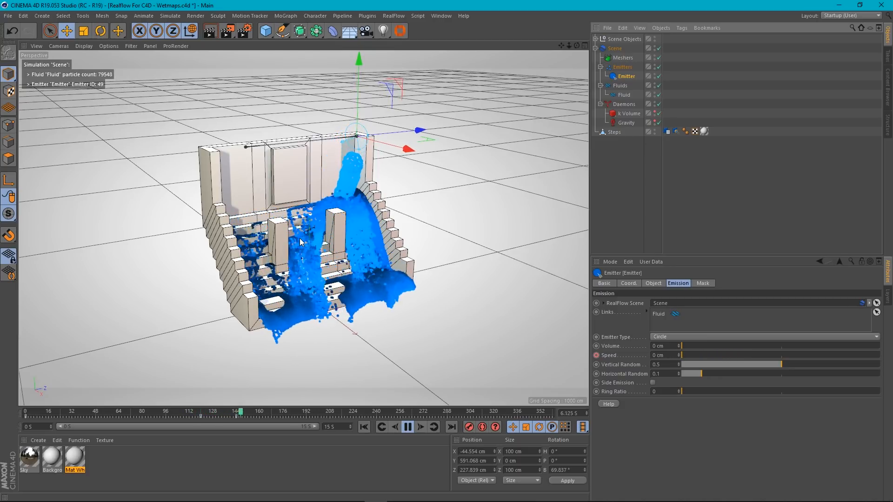
left_click(409, 429)
left_click(364, 426)
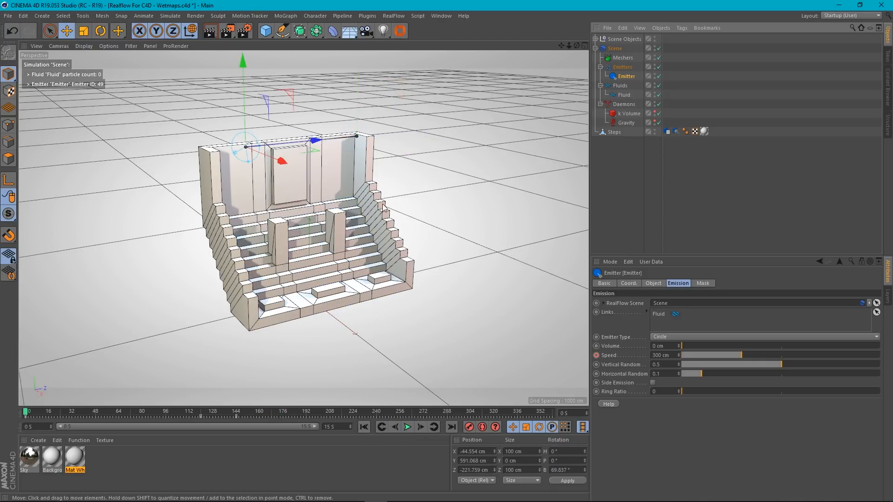
- Examine the WetMap settings of the Steps object's RF Collider tag, including resolution, pixel strength and ageing
left_click(687, 156)
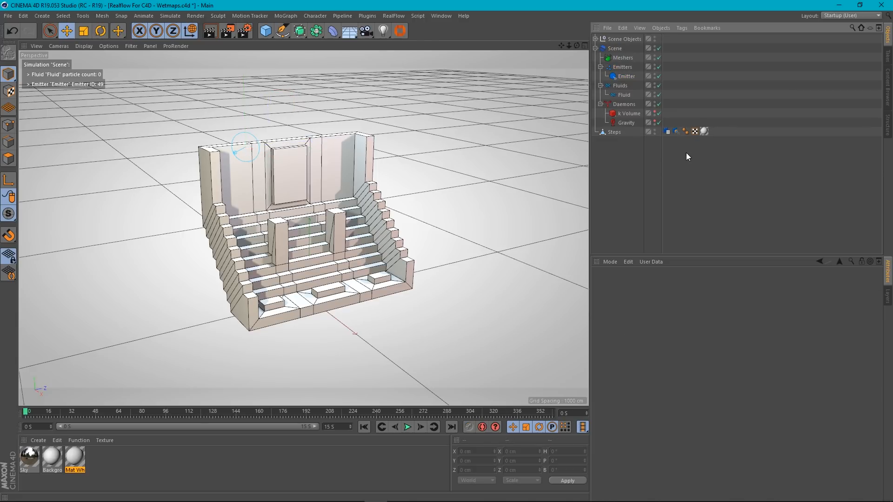
left_click(676, 131)
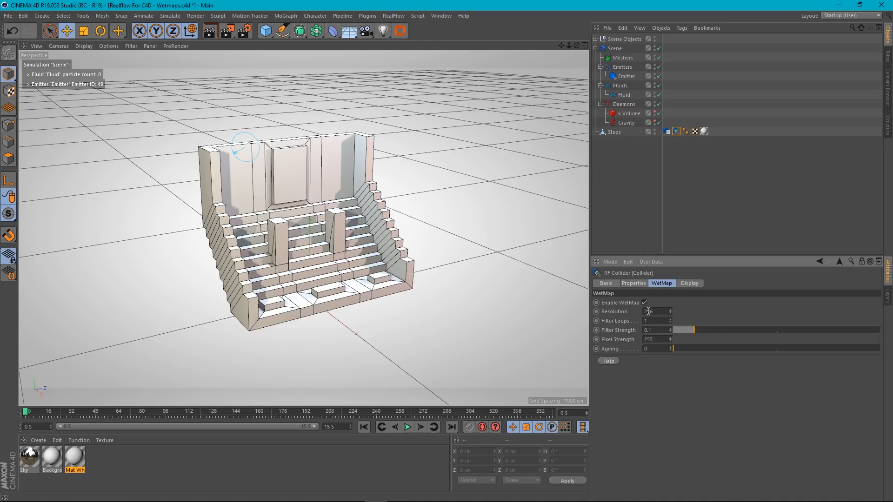
left_click_drag(653, 311, 622, 314)
left_click(651, 339)
left_click(648, 349)
left_click_drag(648, 349, 617, 352)
left_click(657, 348)
double_click(652, 349)
left_click(652, 350)
double_click(653, 350)
left_click(653, 350)
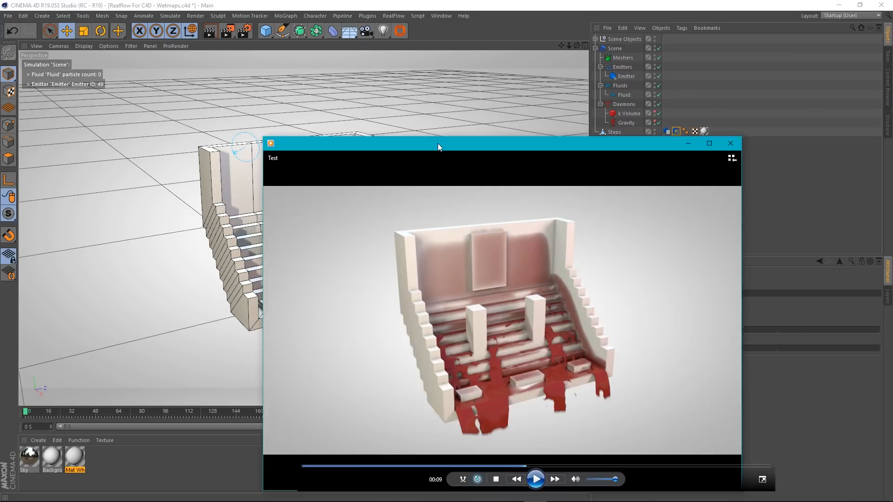
- Replay the second half of the Test video to examine how the wet areas fade, and close the player
left_click_drag(437, 143, 341, 66)
left_click(405, 407)
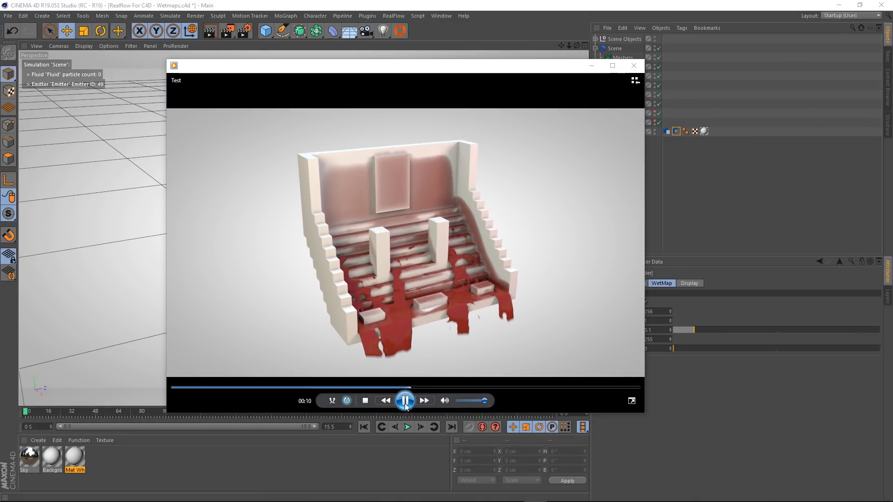
left_click(390, 387)
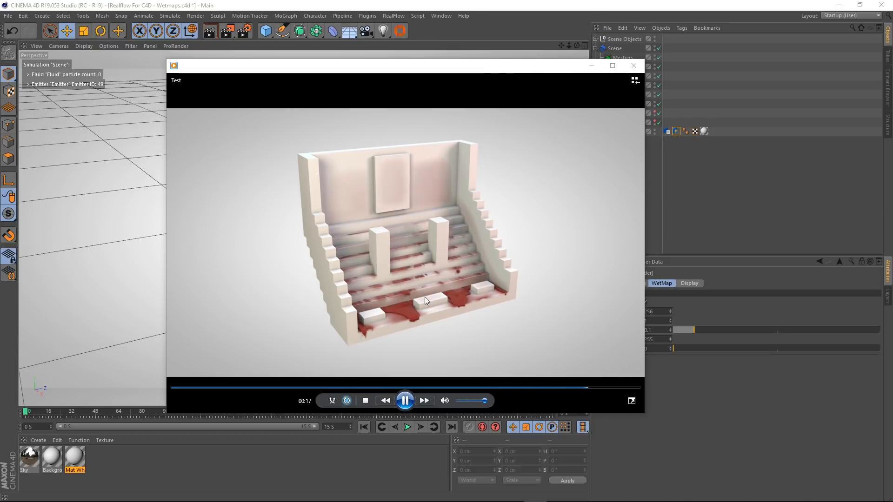
left_click(404, 406)
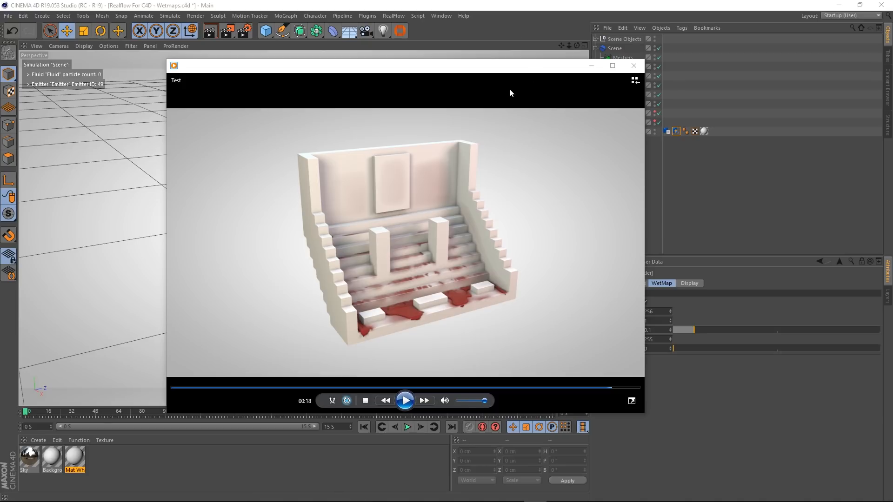
left_click(633, 65)
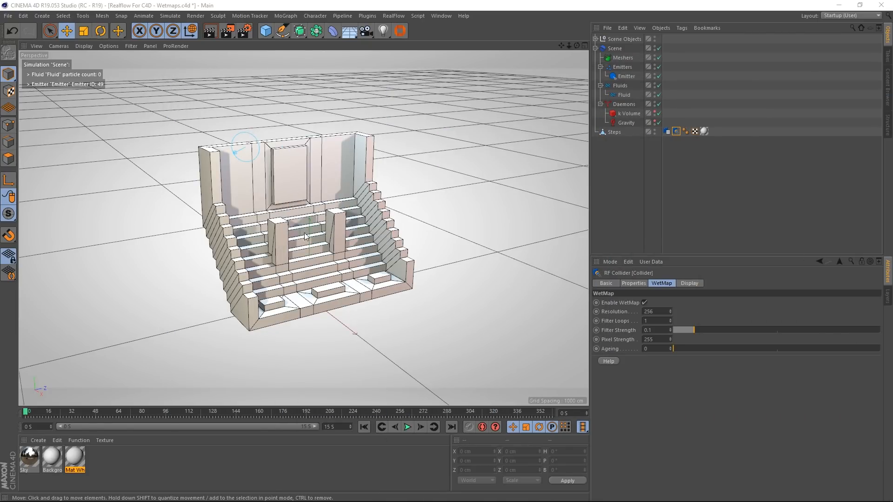
- Review the collider's ageing value, then run the fluid simulation and pause it at frame 56
left_click(655, 349)
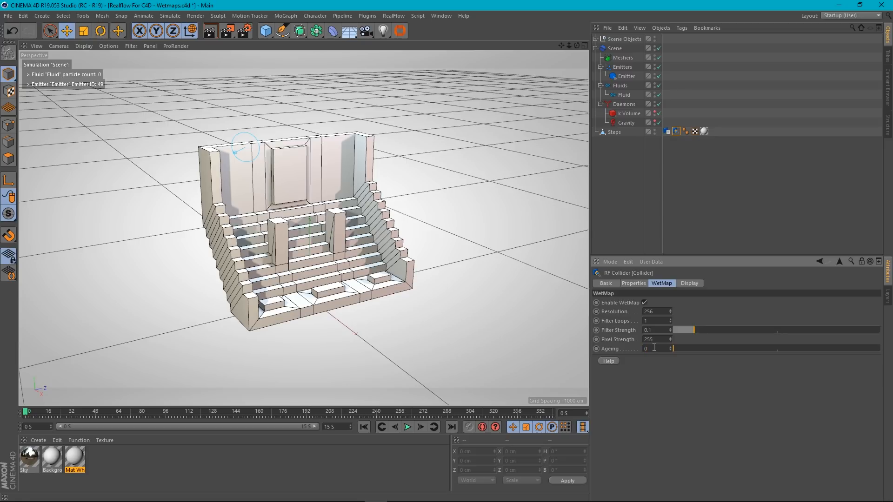
left_click_drag(655, 349, 606, 349)
left_click(407, 430)
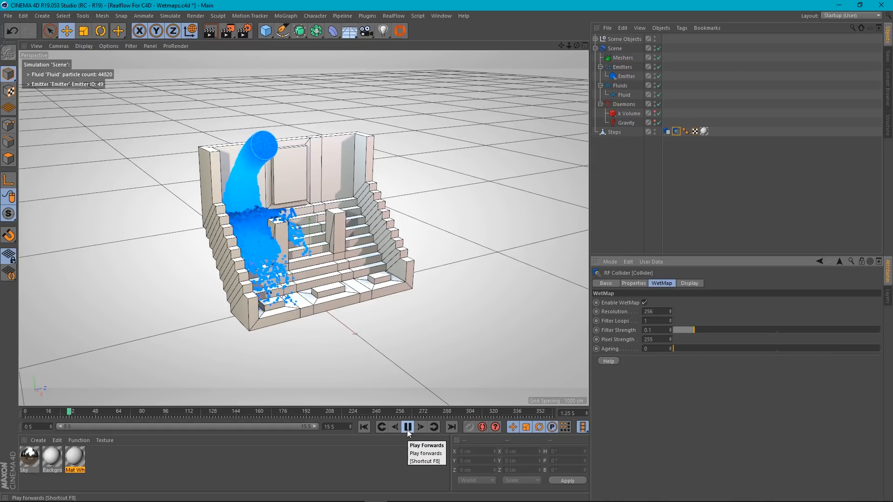
left_click(408, 431)
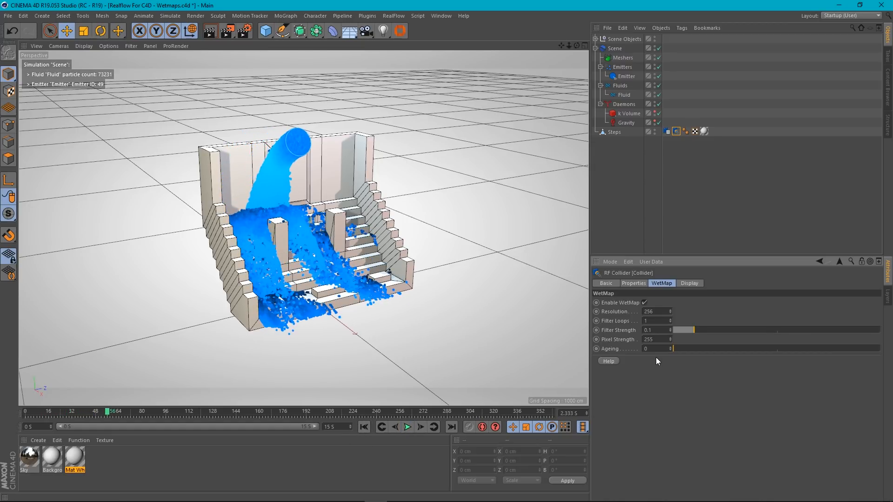
- Create a new material and name it WetMap
double_click(125, 467)
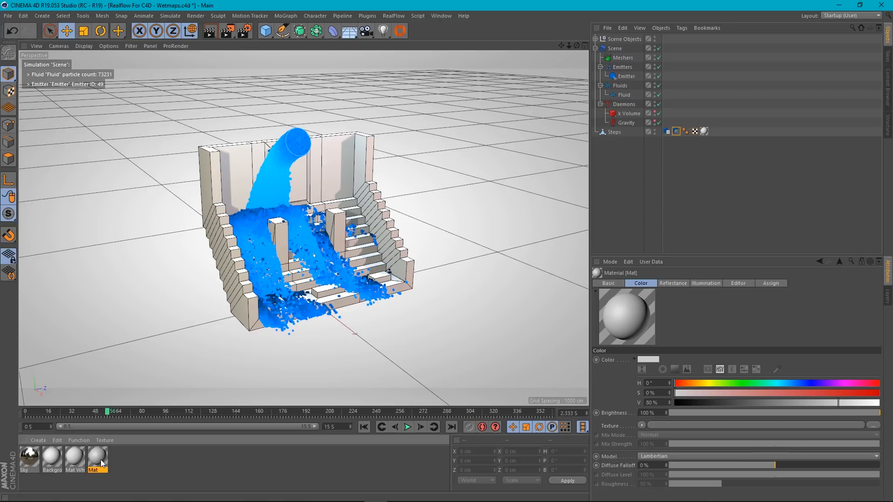
double_click(100, 459)
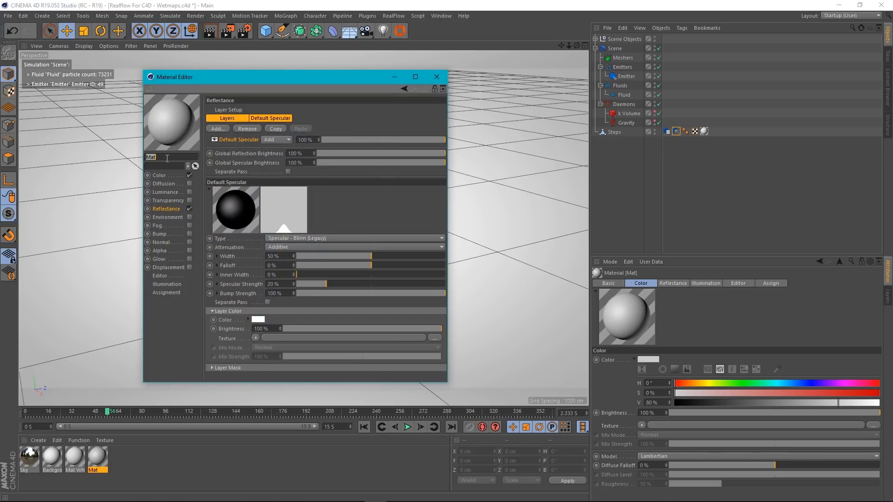
type("WetMap")
key("Return")
- Disable Reflectance on the WetMap material and assign the RealFlow WetMap shader as its Color texture
left_click(189, 209)
left_click(166, 174)
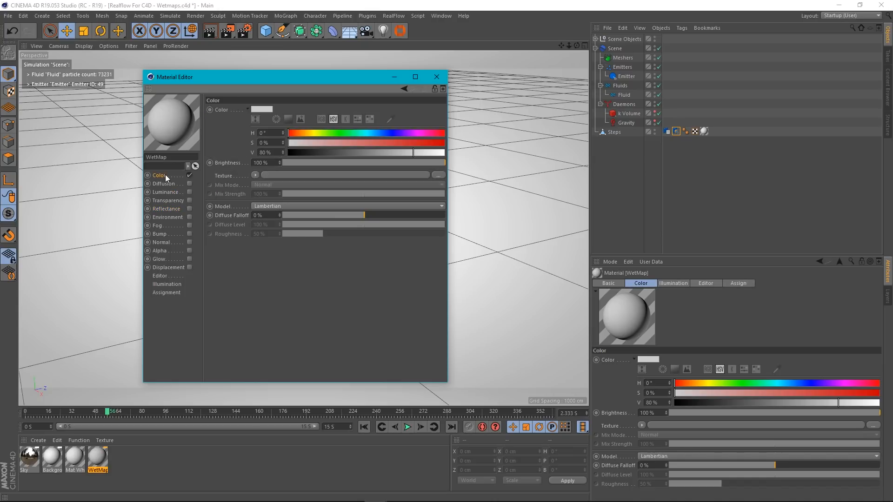
left_click(255, 176)
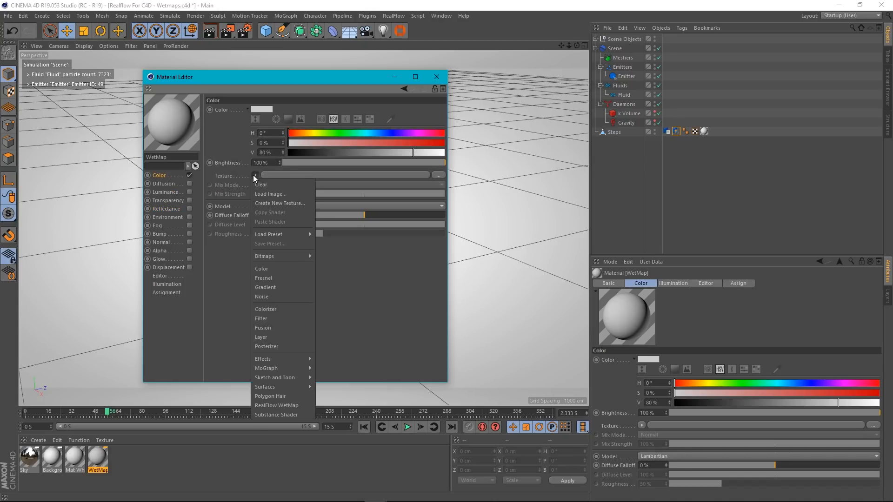
left_click(280, 404)
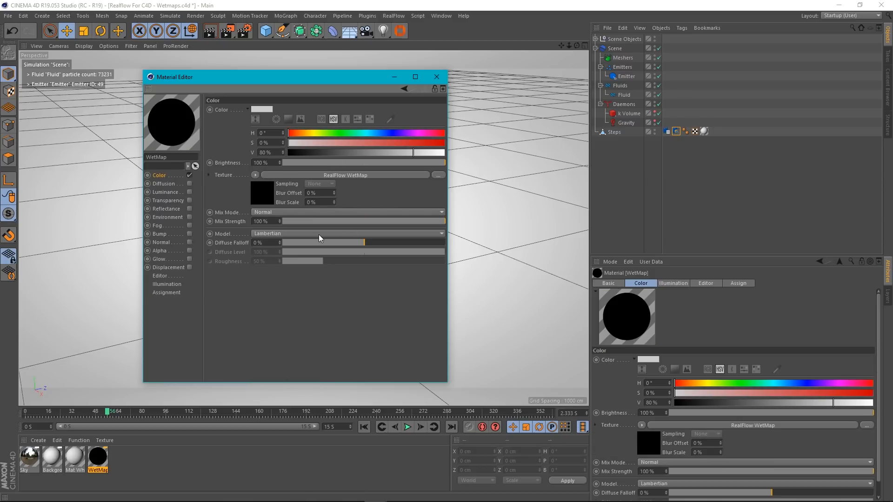
- Delete the Mat White texture tag from the Steps object and apply the WetMap material to it instead
left_click(438, 78)
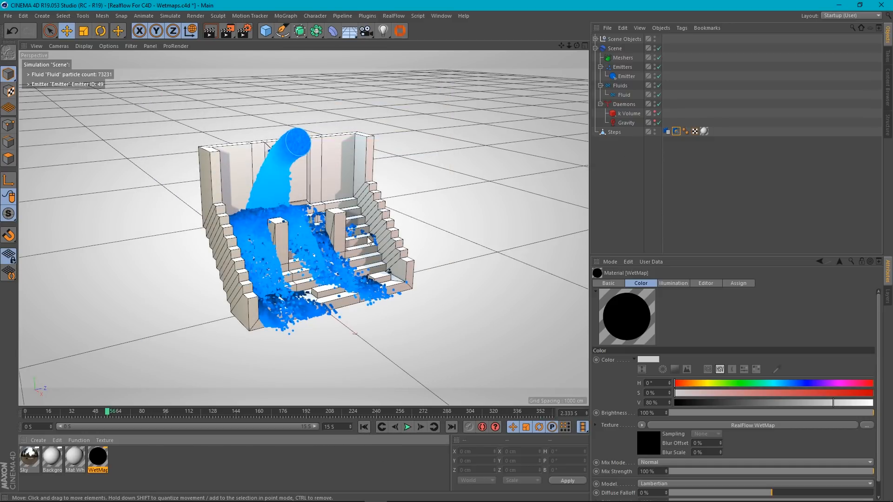
left_click(676, 132)
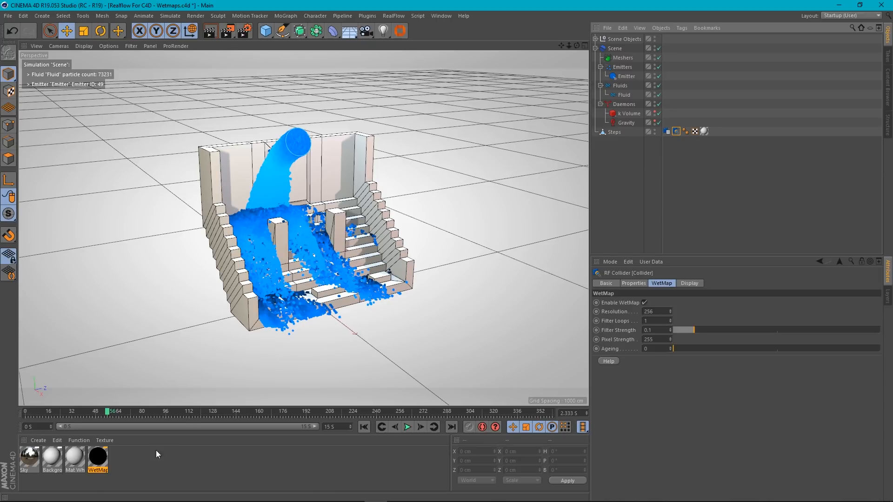
left_click(101, 461)
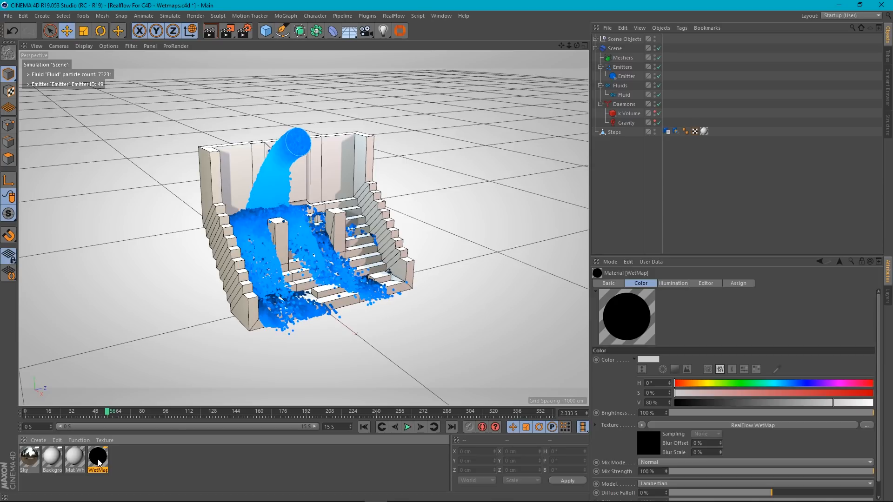
left_click(705, 131)
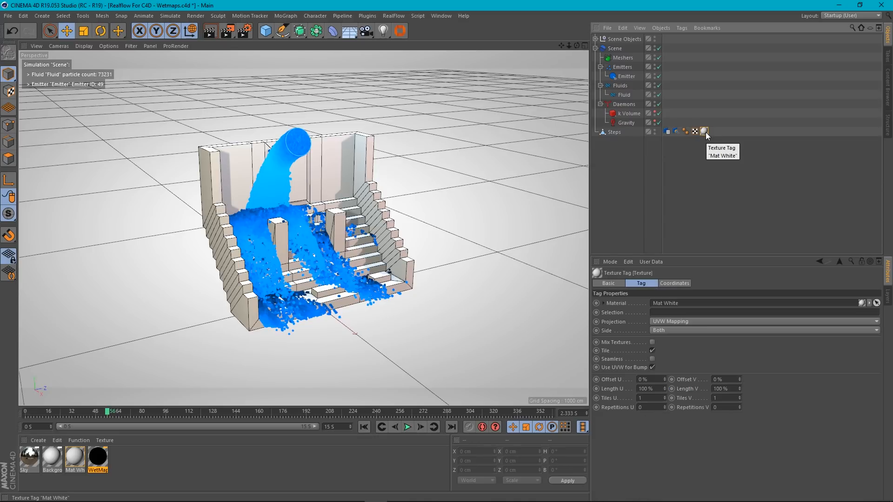
key("Delete")
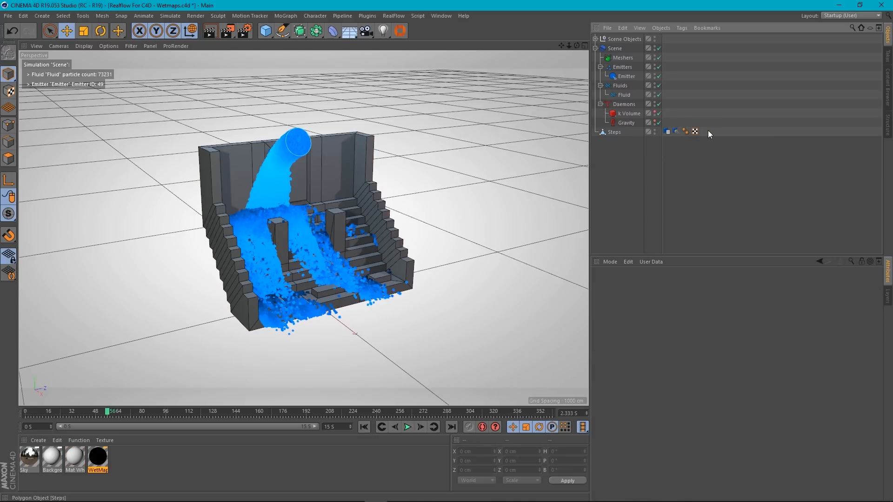
left_click_drag(90, 464, 616, 132)
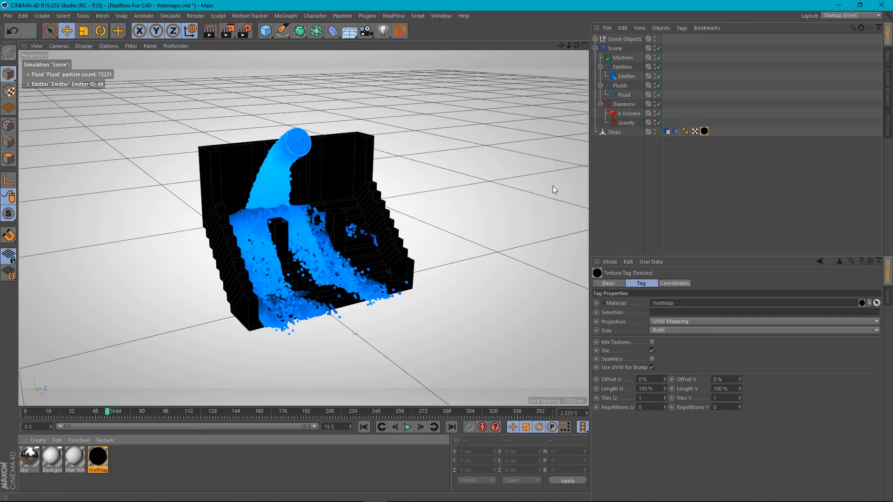
- Run the fluid simulation from the start to check the WetMap material on Steps, then stop and rewind it
left_click(364, 427)
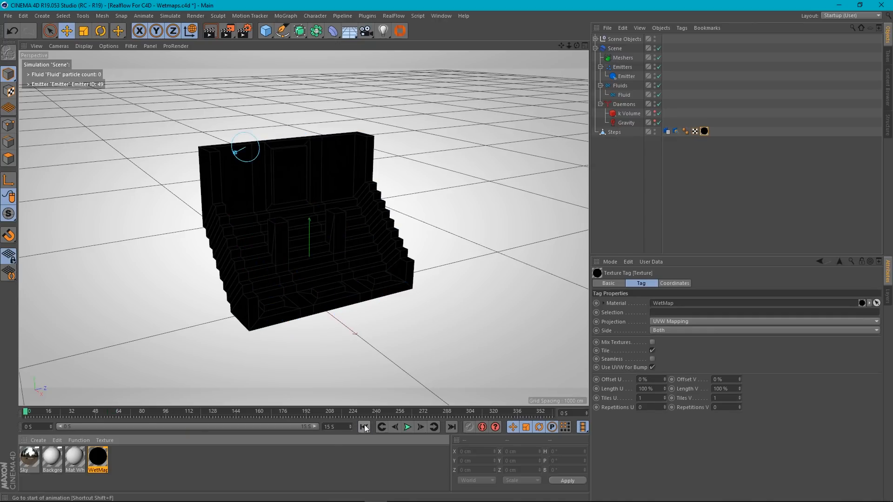
left_click(408, 426)
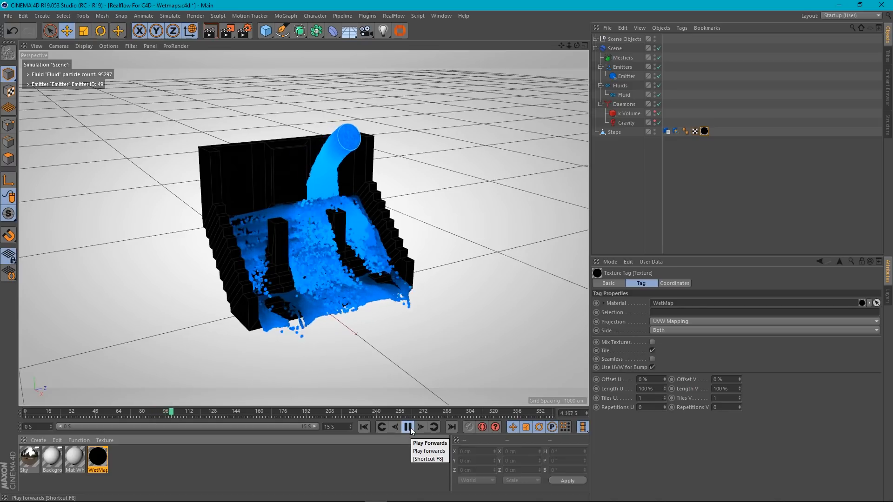
left_click(407, 427)
left_click(364, 427)
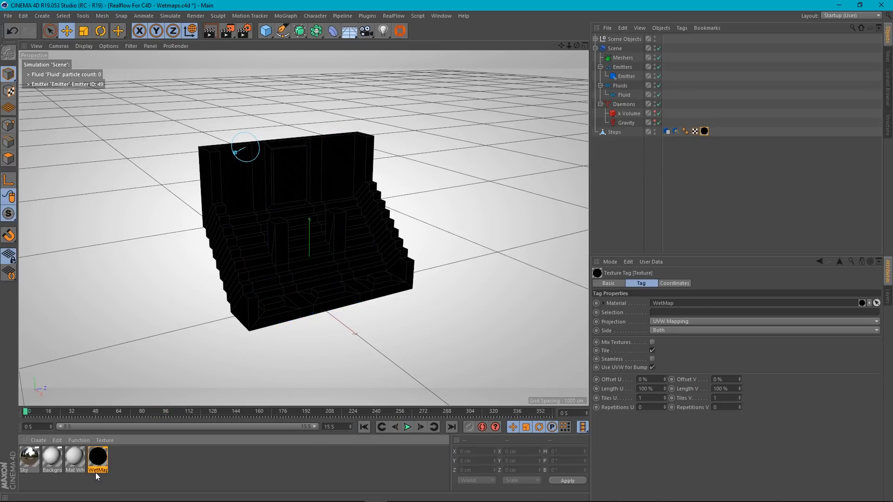
- Open the WetMap material's RealFlow WetMap shader and review its coordinate settings and Wetmap Display color gradient
double_click(98, 455)
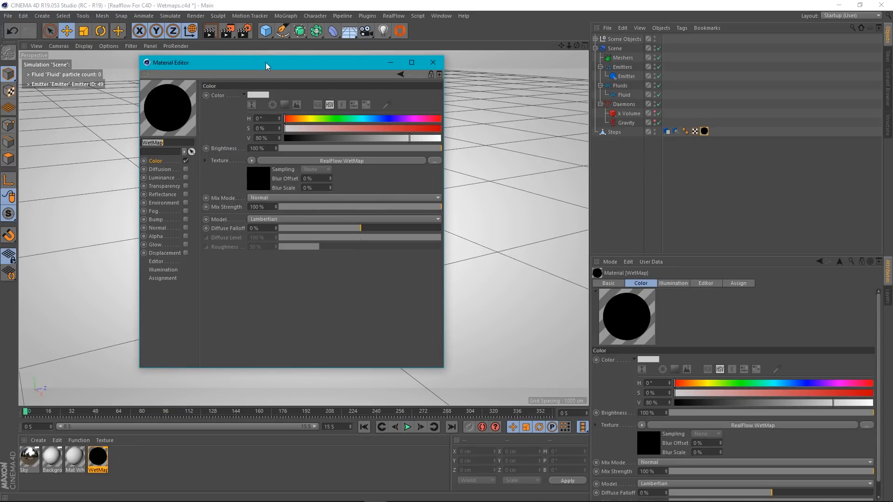
left_click_drag(266, 63, 427, 95)
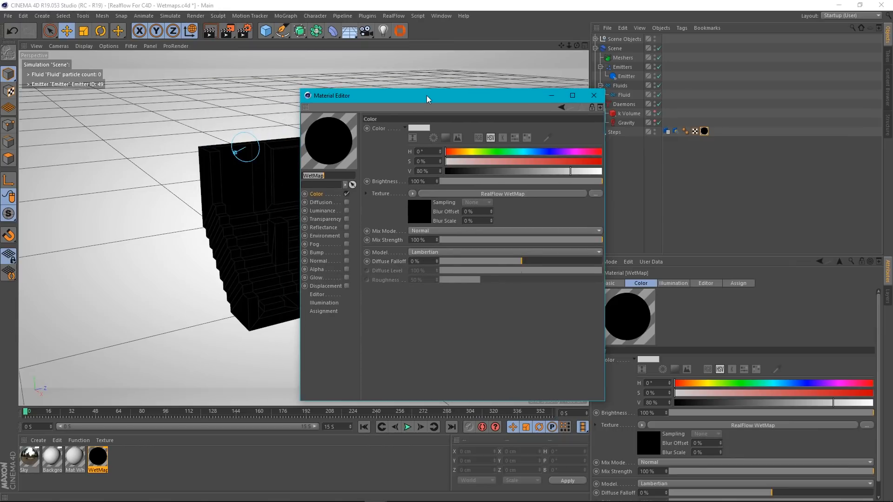
left_click(483, 193)
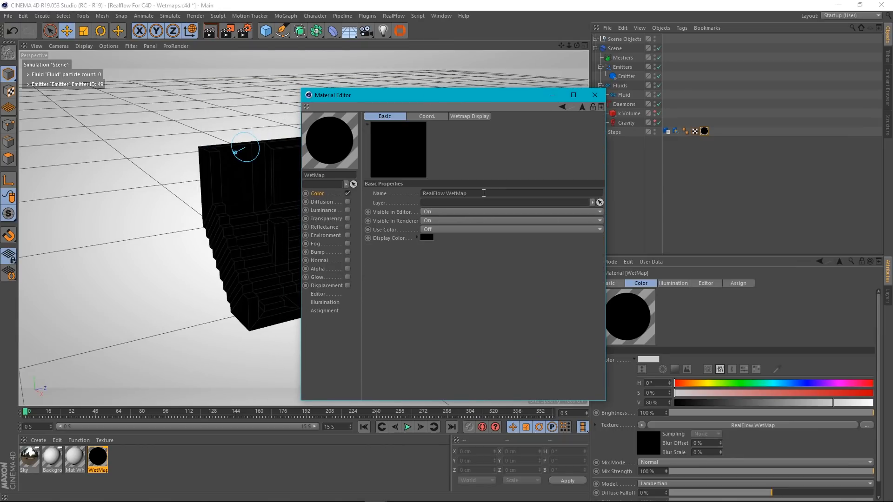
left_click(427, 116)
left_click(470, 117)
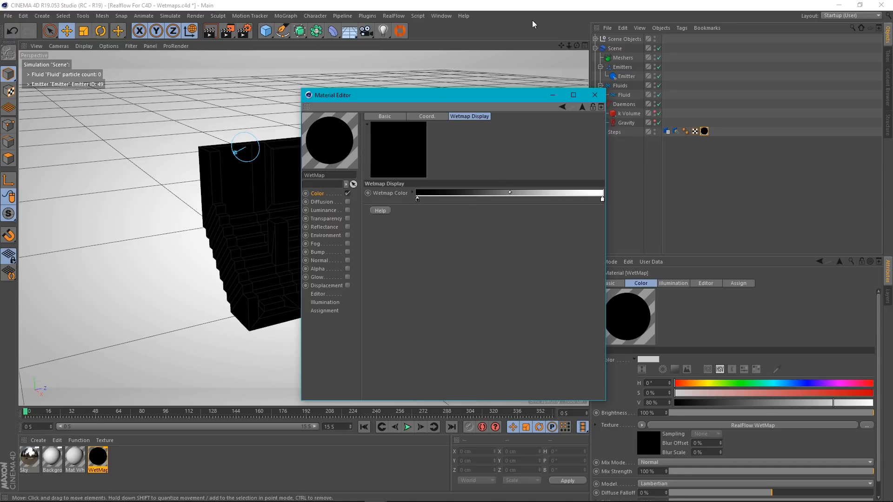
- Enable Animate Preview in the WetMap material's Editor settings and close the material
left_click(318, 294)
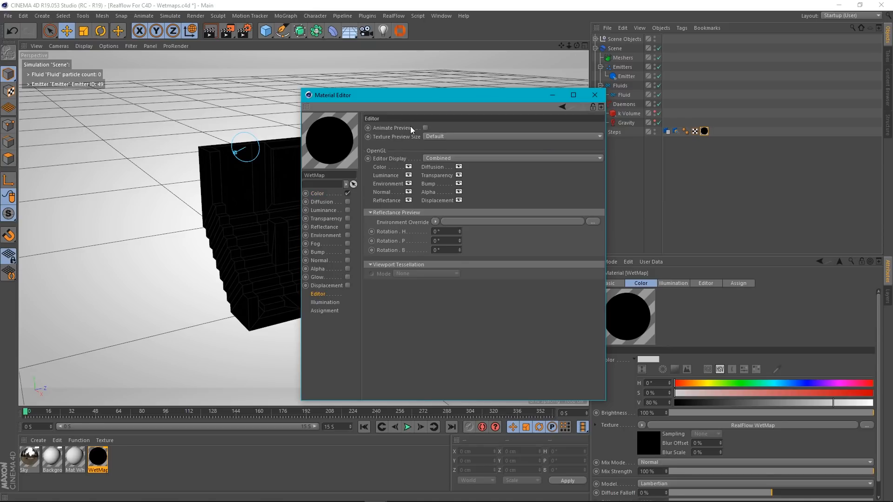
left_click(425, 128)
left_click(595, 96)
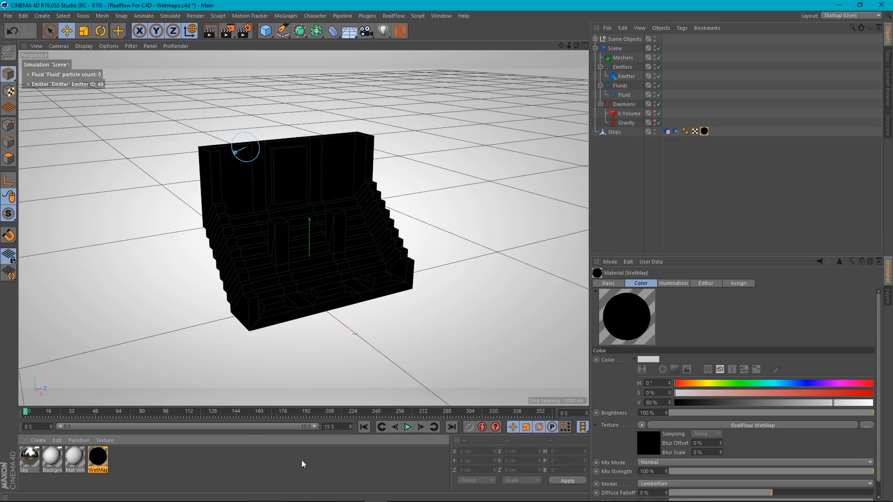
- Run the simulation twice, pausing the second run at frame 16 to examine the wet marks on Steps, and rewind to the start
left_click(411, 428)
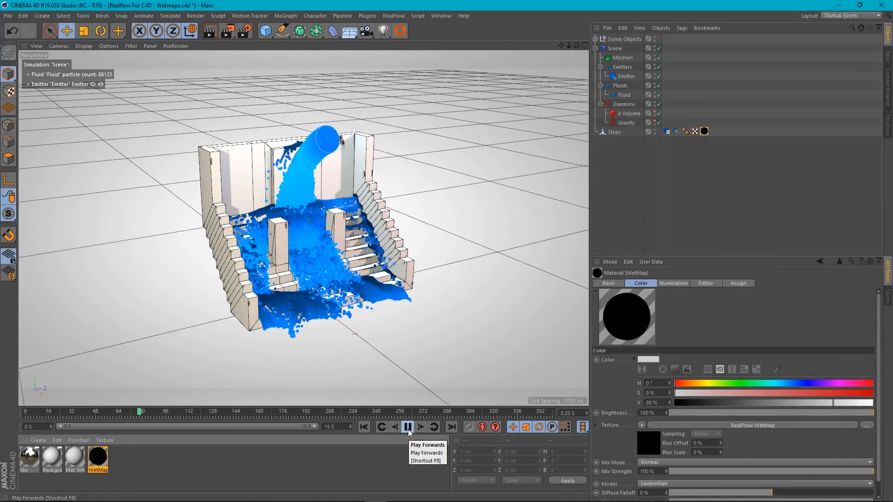
left_click(409, 428)
left_click(364, 428)
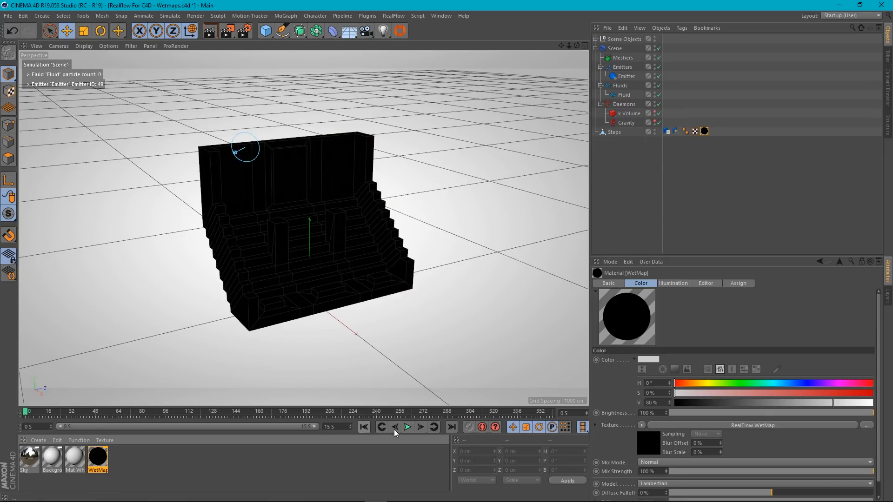
left_click(407, 427)
left_click(407, 427)
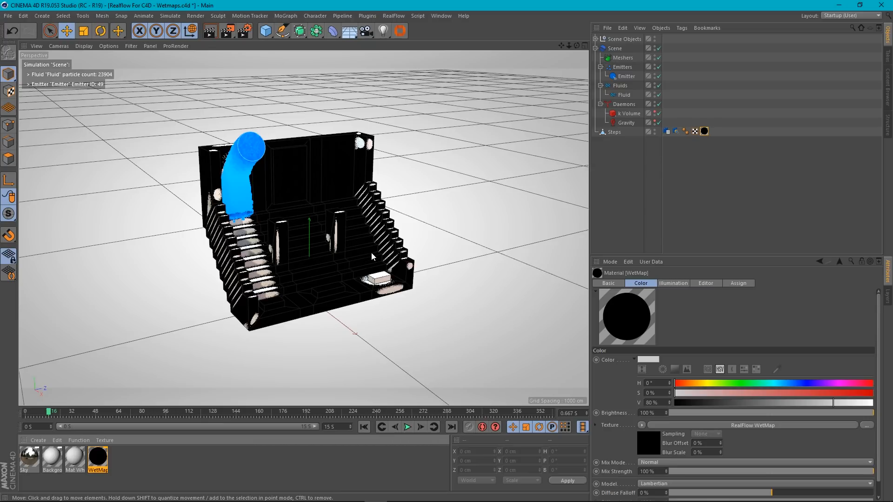
left_click(364, 427)
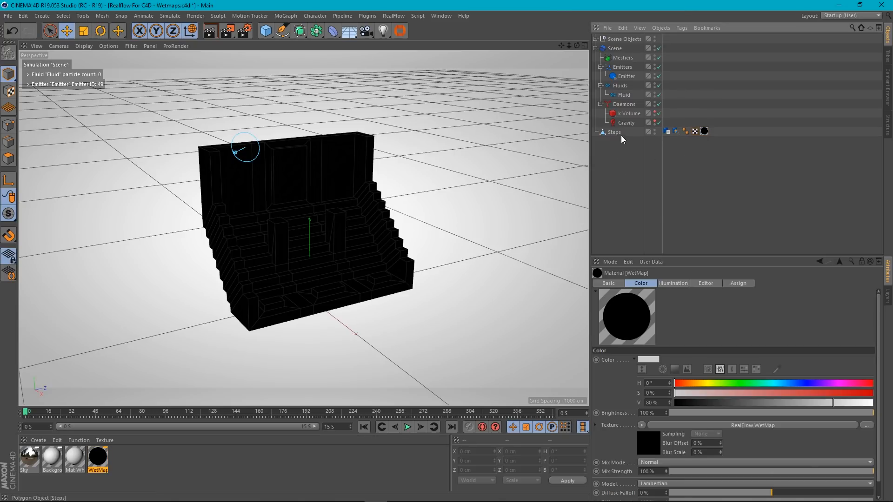
- Select the Steps object, switch to the BP - UV Edit layout and activate UV polygon editing
left_click(696, 132)
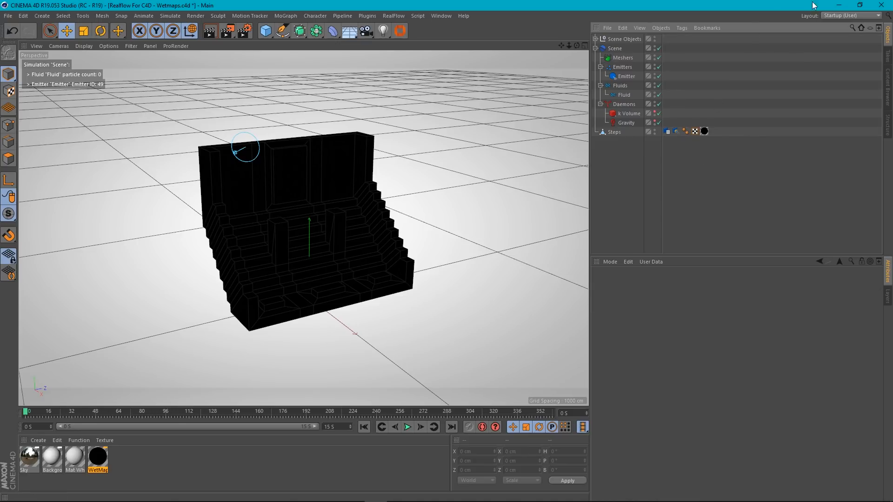
left_click(615, 132)
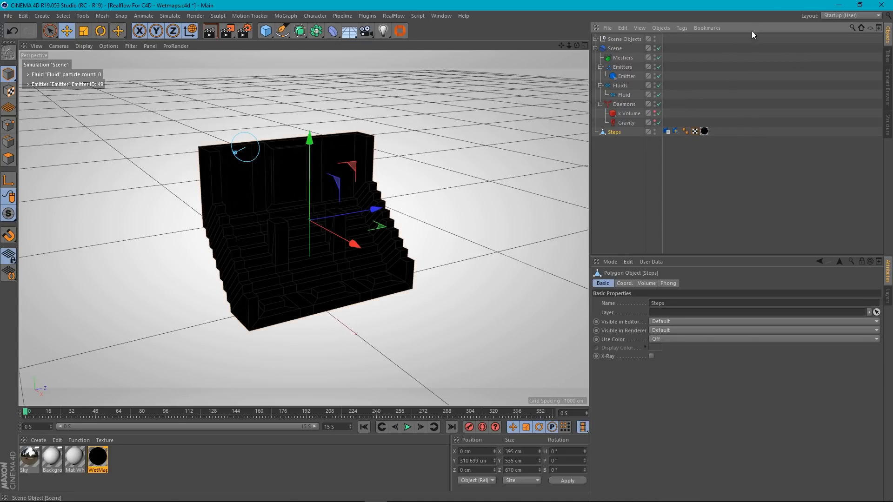
left_click(837, 16)
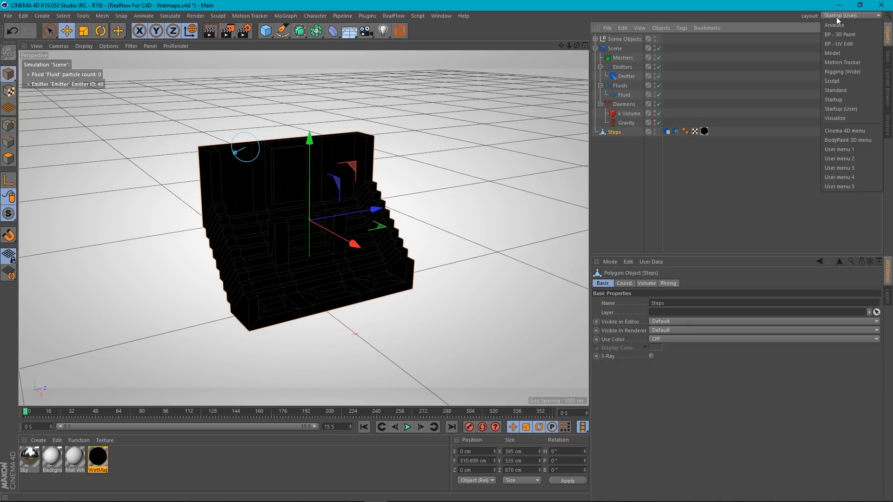
left_click(849, 43)
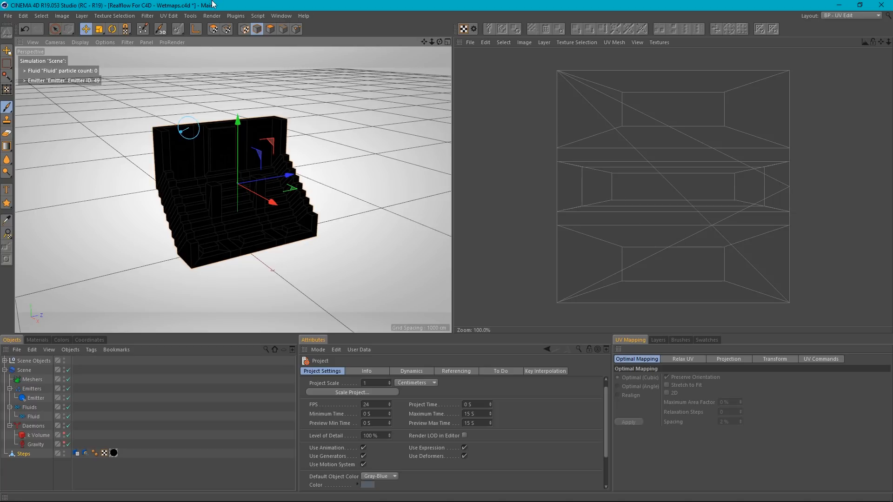
left_click(213, 29)
- Try moving a group of overlapping UV polygons in the UV layout, undo the move and deselect them
left_click(644, 114)
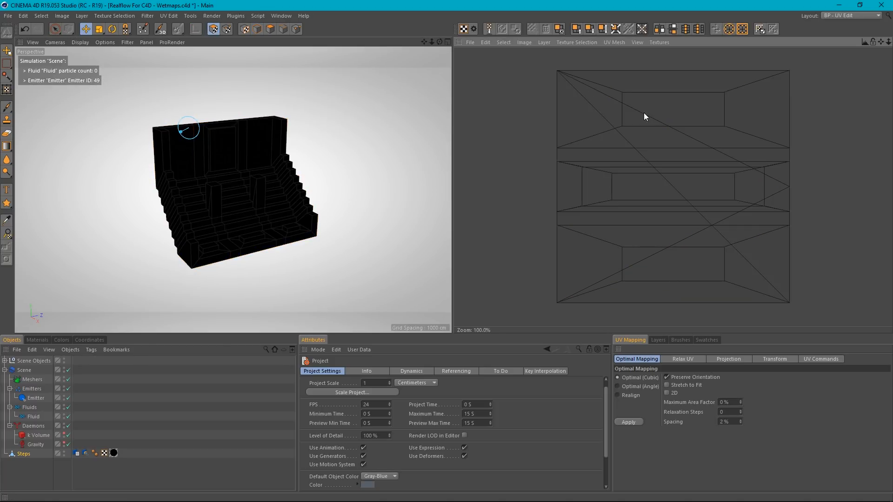
left_click(612, 113)
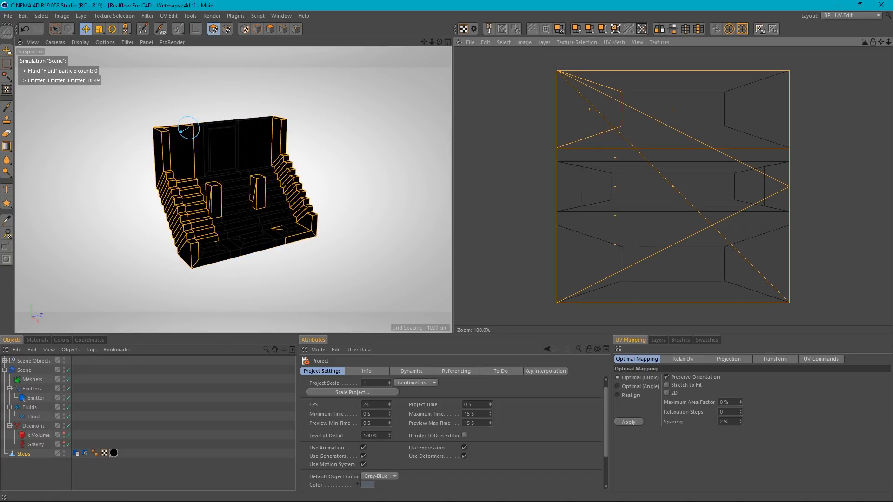
left_click_drag(612, 113, 646, 136)
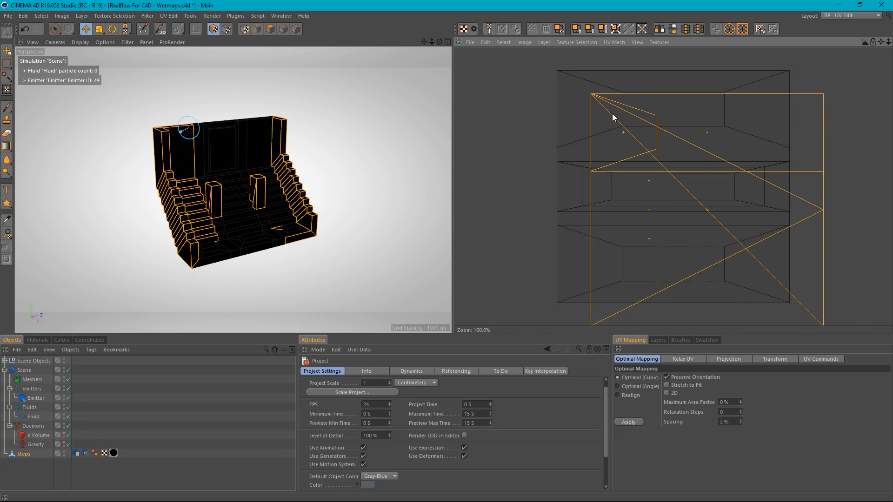
key("ctrl+z")
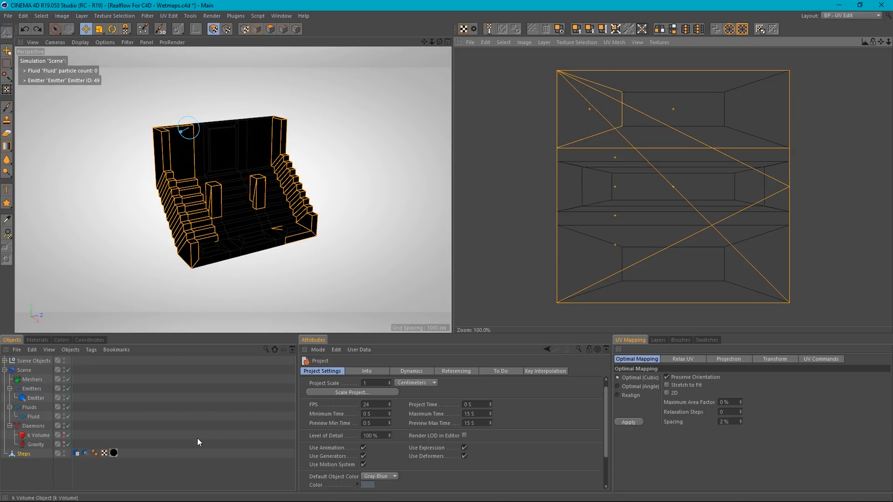
left_click(505, 222)
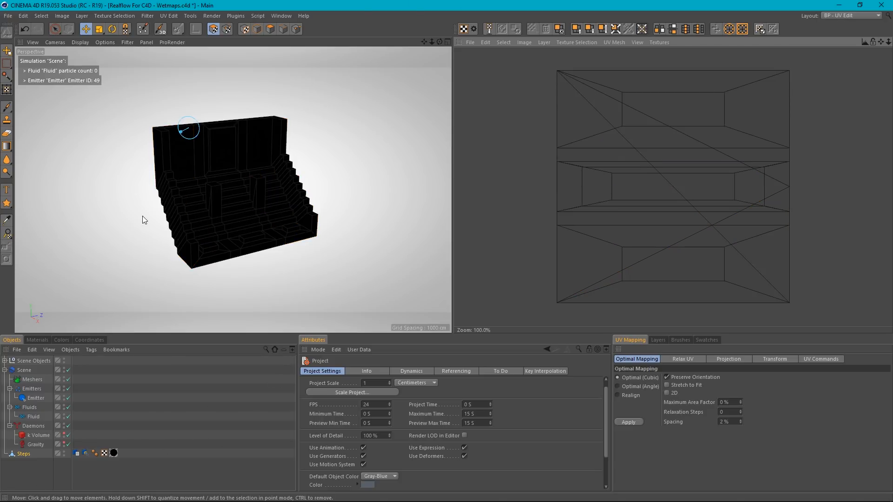
- Select all UV polygons of Steps, apply Optimal (Cubic) mapping with 2% spacing, then deselect and inspect the unwrapped layout
key("space")
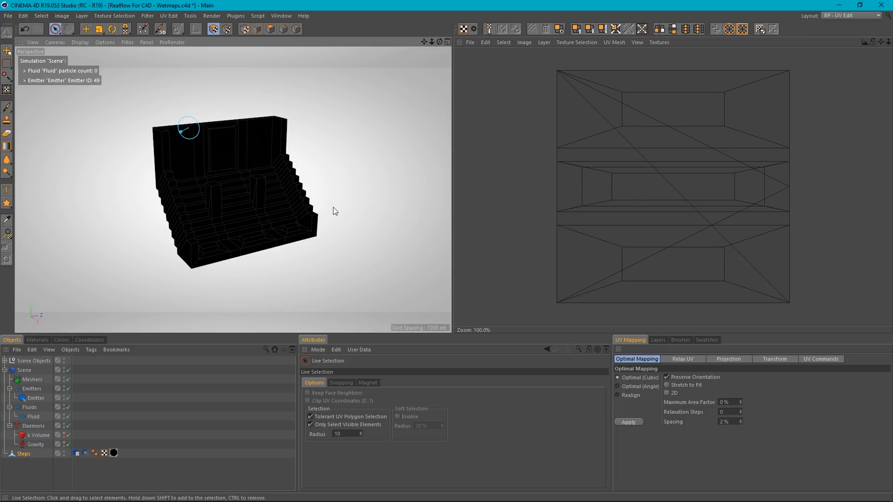
left_click(213, 29)
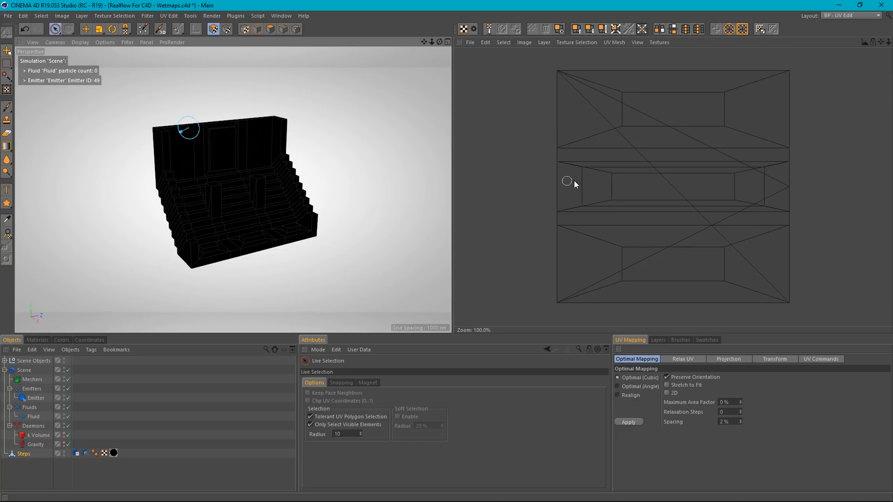
key("ctrl+a")
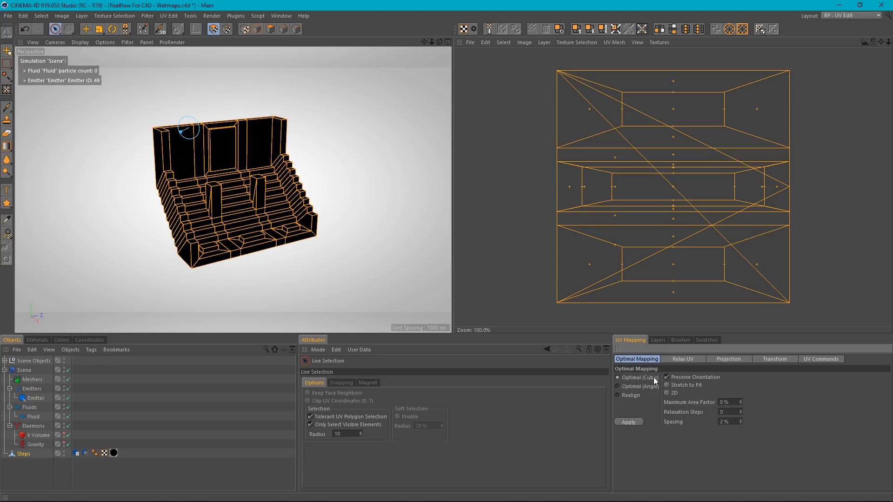
left_click(630, 422)
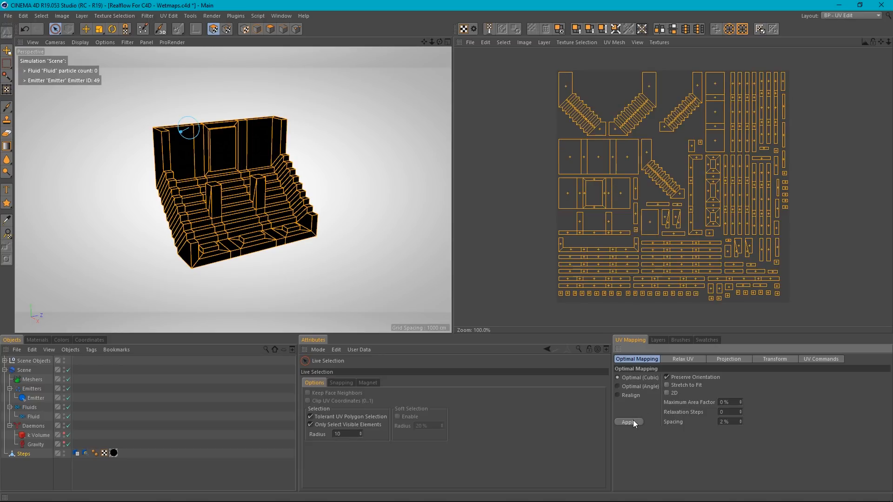
left_click(828, 230)
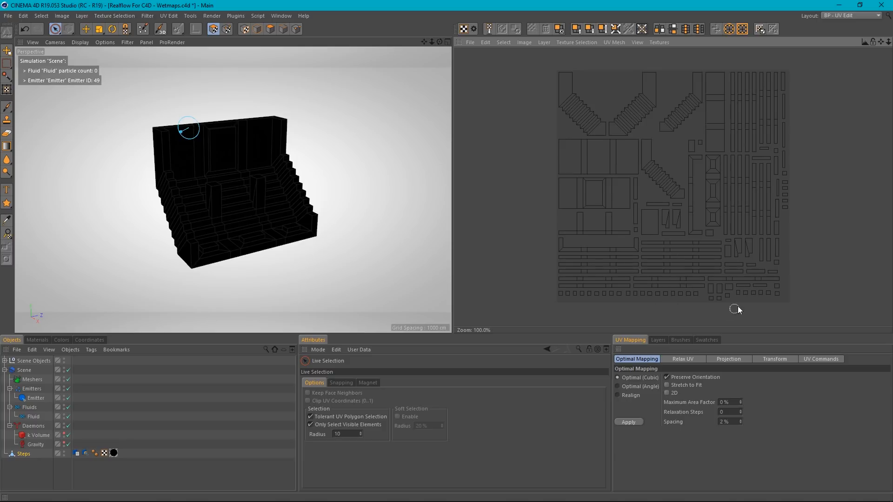
scroll(749, 256, "up", 1)
scroll(642, 262, "up", 2)
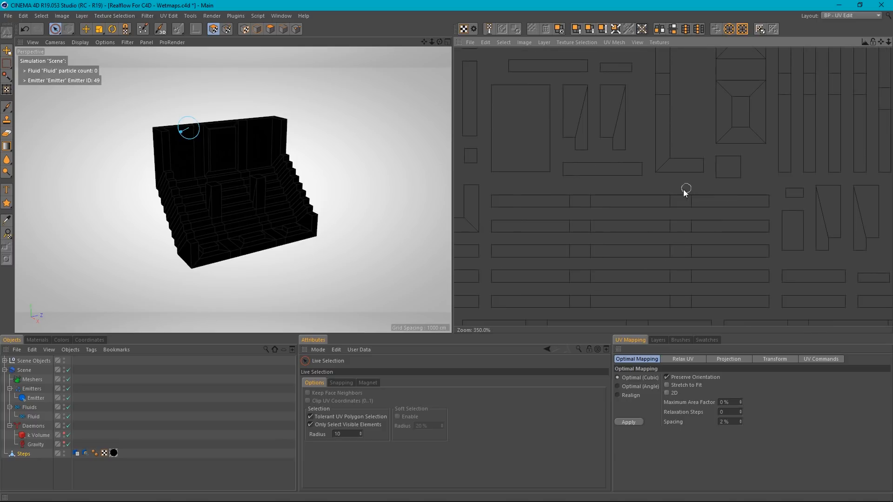
scroll(649, 210, "down", 2)
scroll(644, 213, "down", 2)
scroll(627, 87, "down", 1)
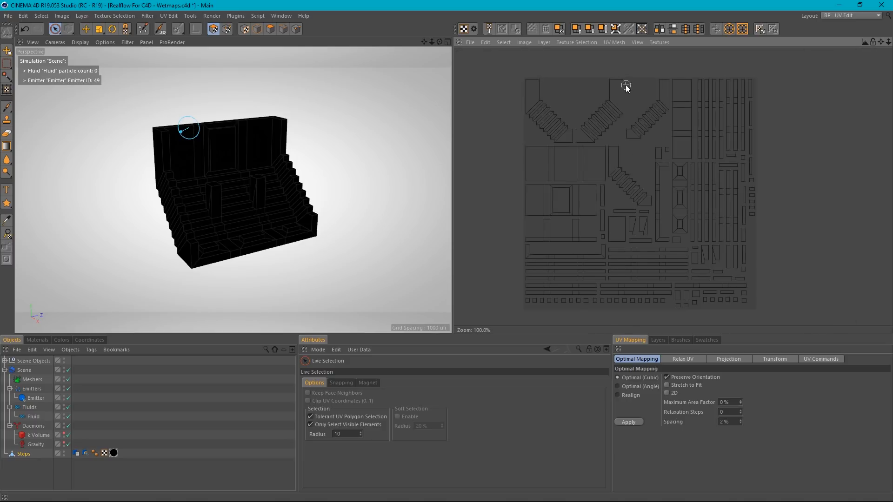
- Switch back to the Startup (User) layout and clear the object selection
left_click(838, 16)
left_click(837, 17)
left_click(834, 18)
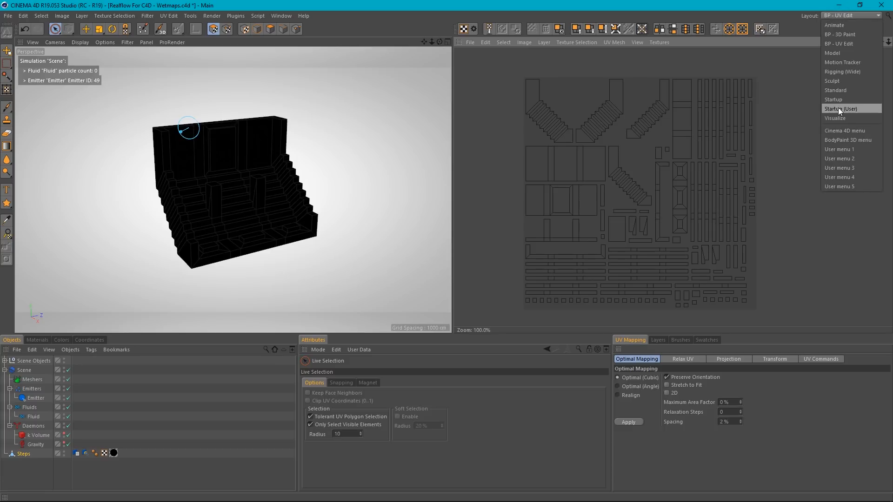
left_click(838, 108)
left_click(635, 161)
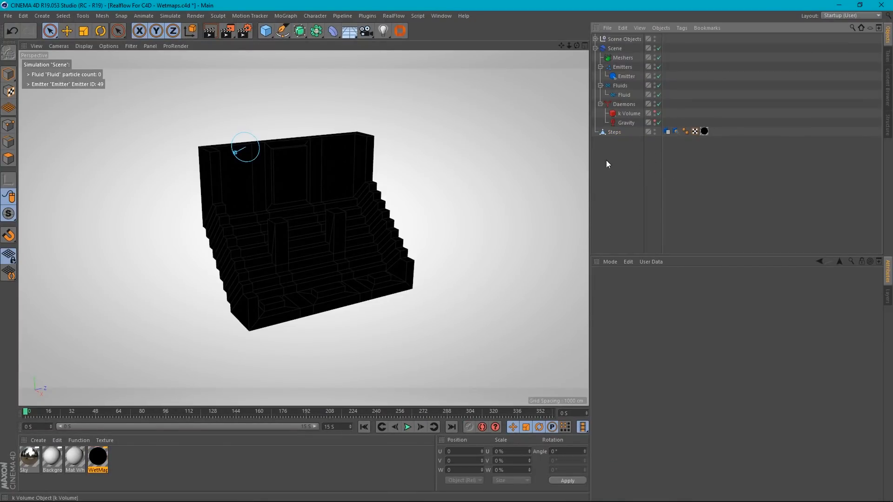
- Run the fluid simulation to check the wet marks on the unwrapped Steps object, pause it and rewind to the start
left_click(408, 426)
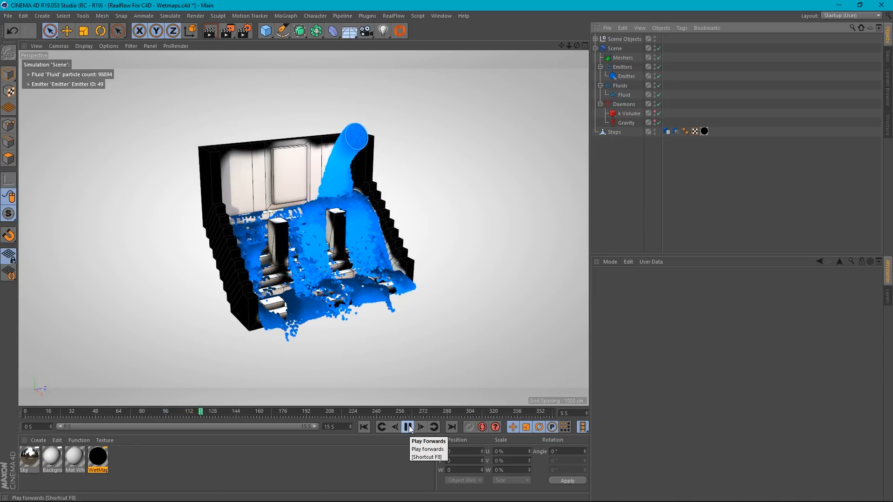
left_click(409, 426)
left_click(364, 427)
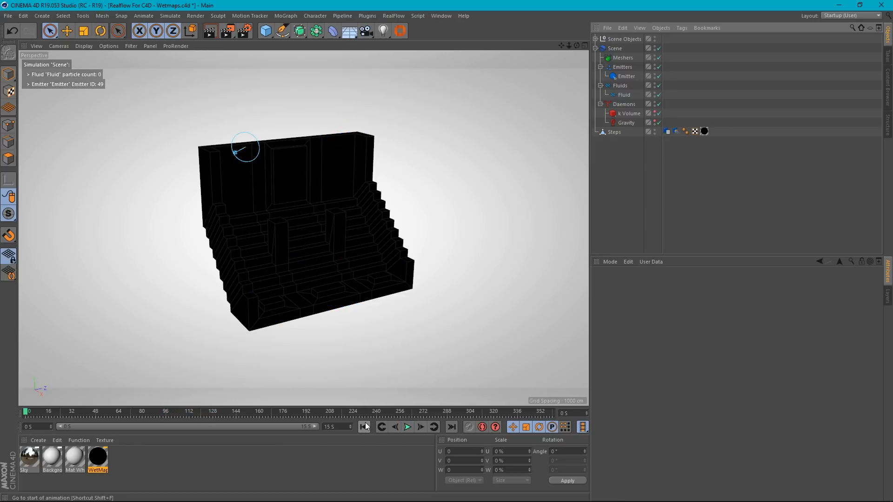
- Set the WetMap material's Texture Preview Size to 1024x1024 (4 MB) and close the material editor
double_click(95, 458)
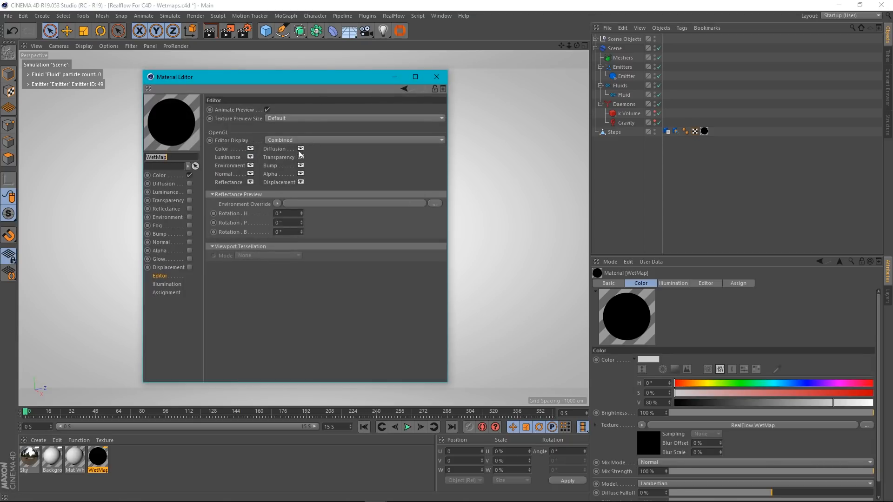
left_click(291, 118)
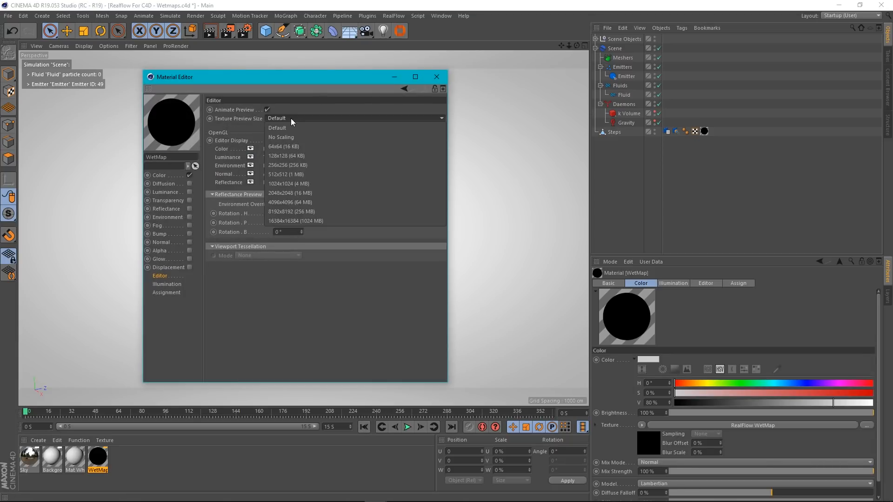
left_click(295, 184)
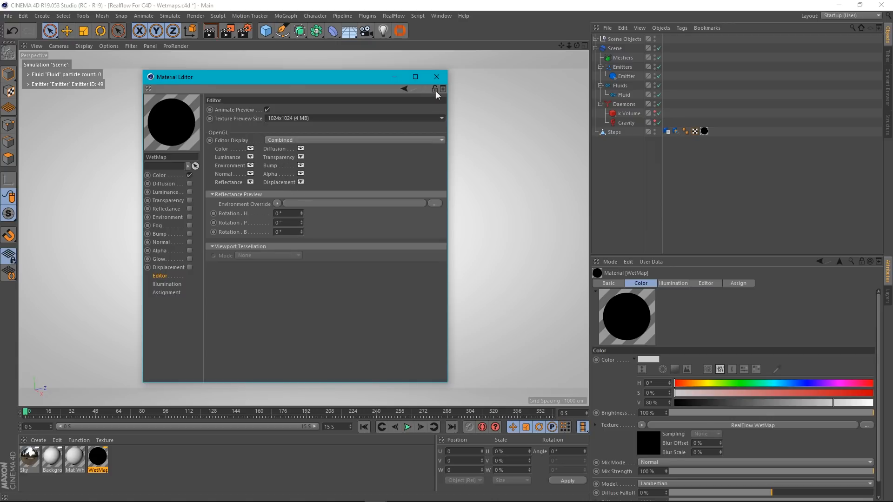
left_click(437, 78)
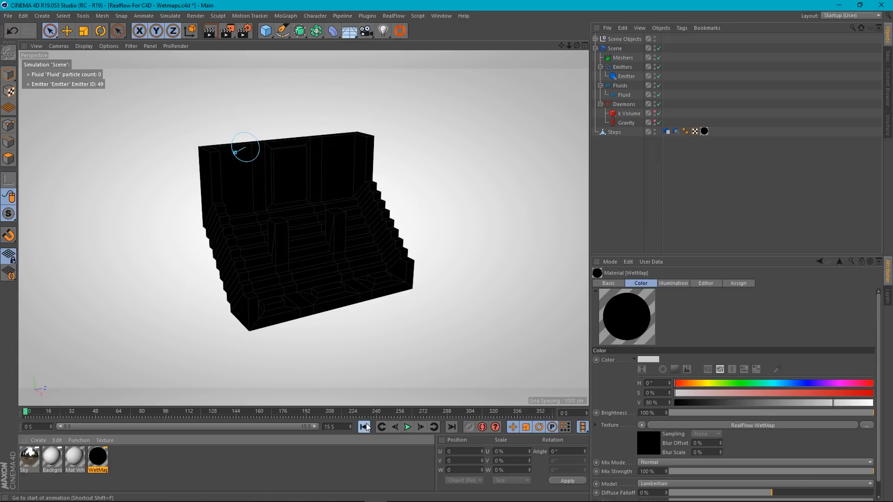
- Run the simulation, pause it at frame 37 and examine the wet marks on the side wall and steps up close
left_click(406, 427)
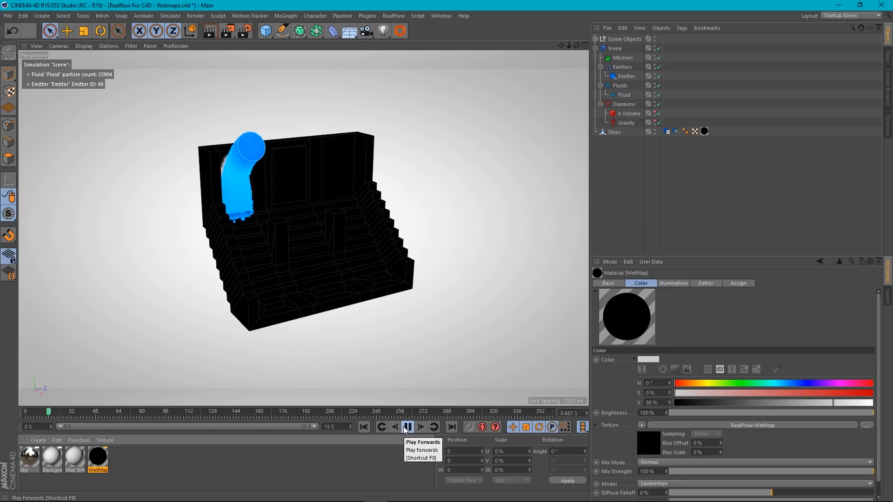
left_click(407, 427)
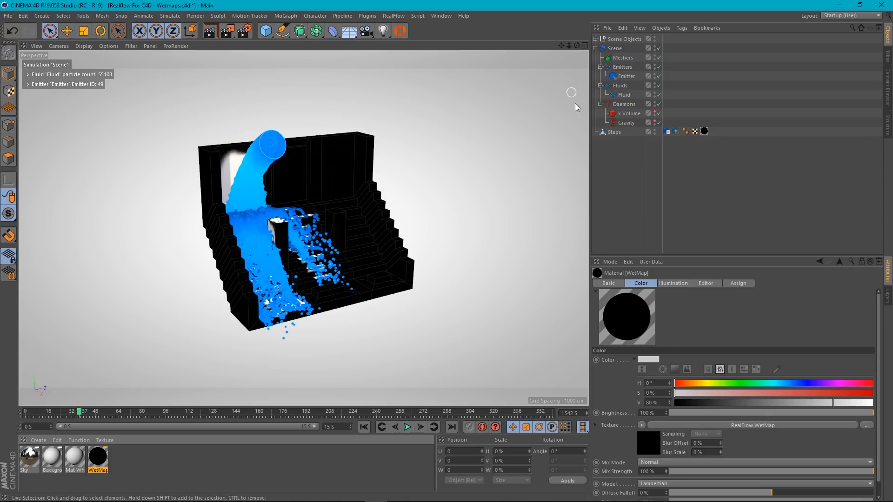
left_click(595, 39)
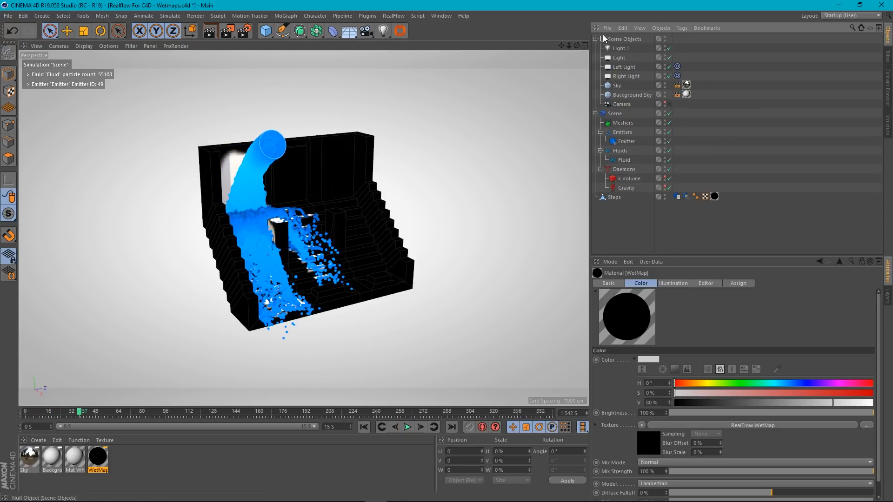
left_click(596, 39)
scroll(235, 186, "up", 10)
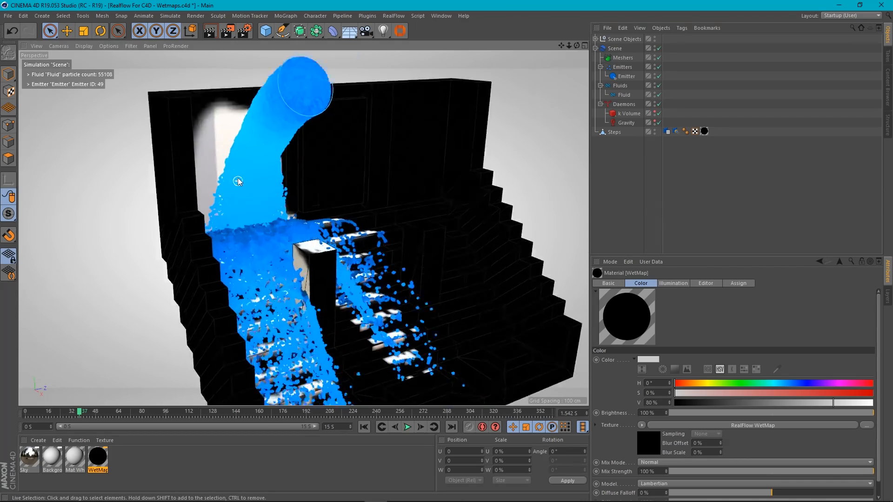
left_click_drag(235, 170, 306, 185, "alt")
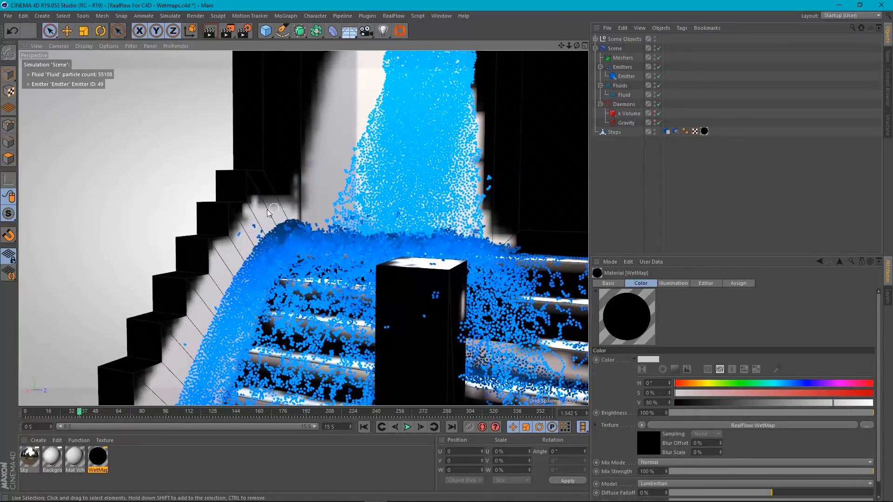
scroll(234, 238, "up", 3)
scroll(233, 237, "up", 2)
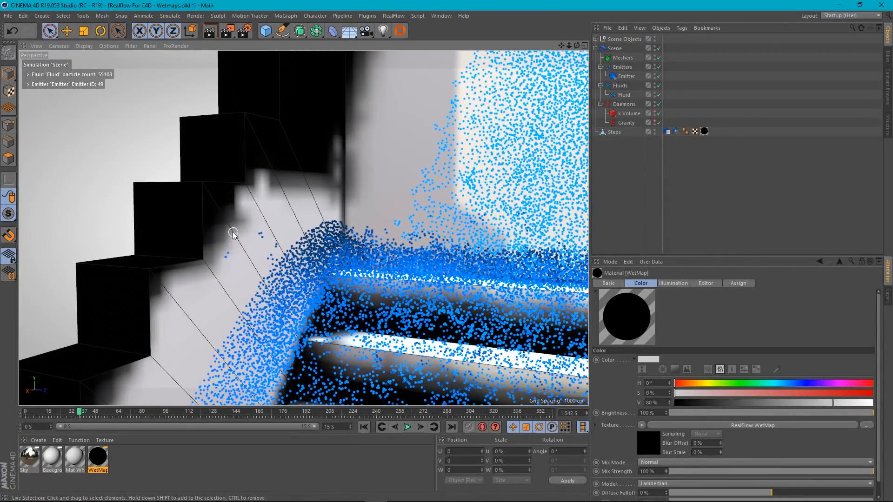
scroll(223, 233, "down", 3)
scroll(242, 239, "down", 8)
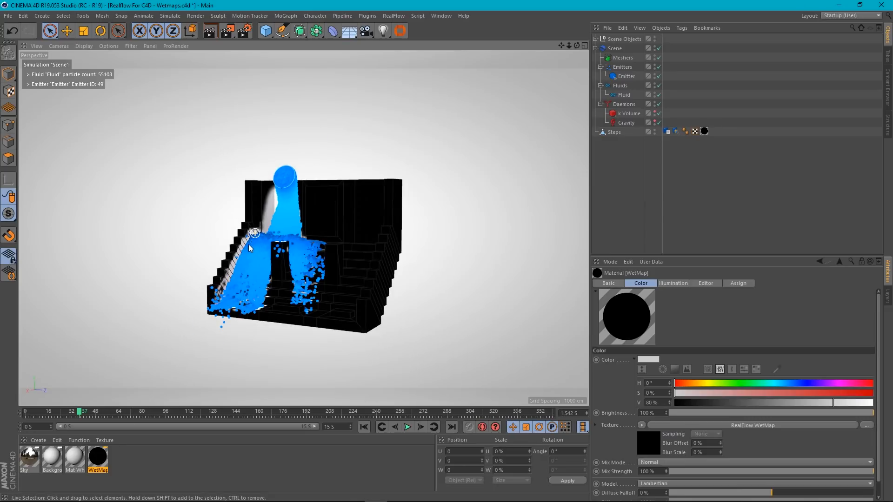
left_click_drag(360, 259, 369, 258, "alt")
middle_click_drag(338, 229, 325, 243, "alt")
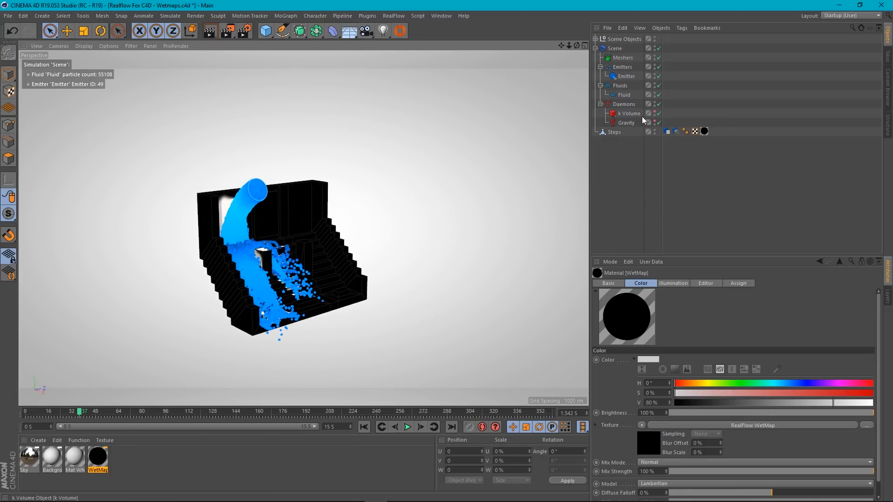
- Set the WetMap Resolution of the Steps object's RF Collider tag to 1024 and rewind the simulation
left_click(677, 131)
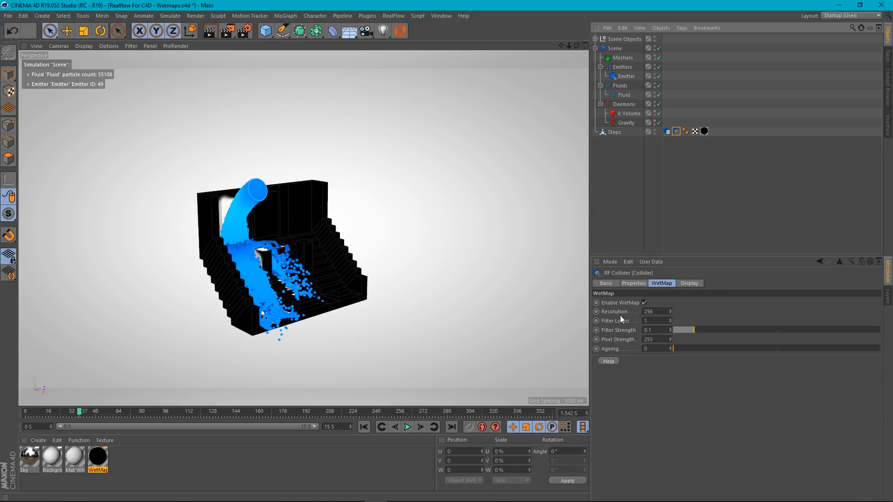
left_click(660, 310)
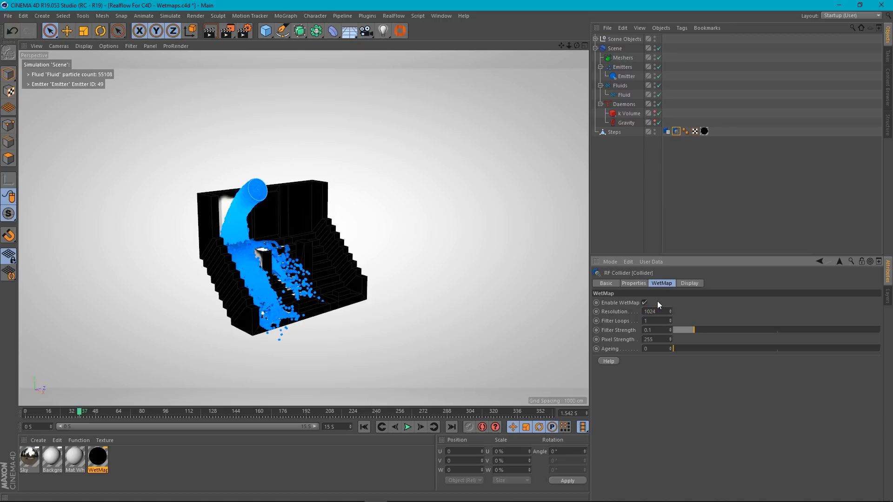
left_click(364, 427)
- Rerun the simulation, pause it at frame 36 and examine the wet mark edges beside the pillar with the collider's WetMap settings open
scroll(260, 209, "up", 3)
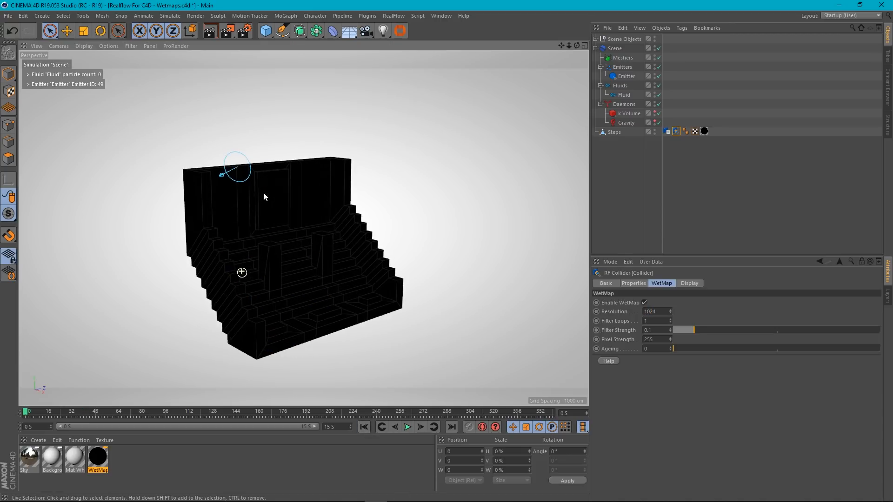
left_click(407, 427)
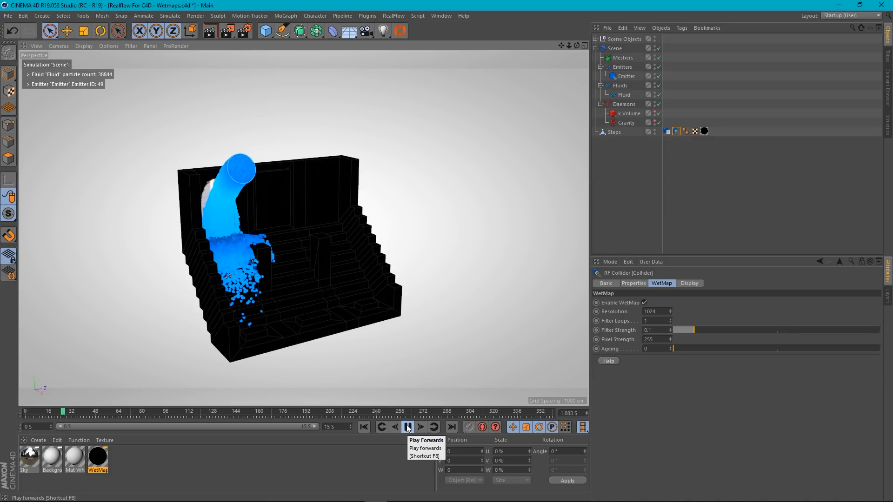
left_click(407, 427)
scroll(228, 205, "up", 6)
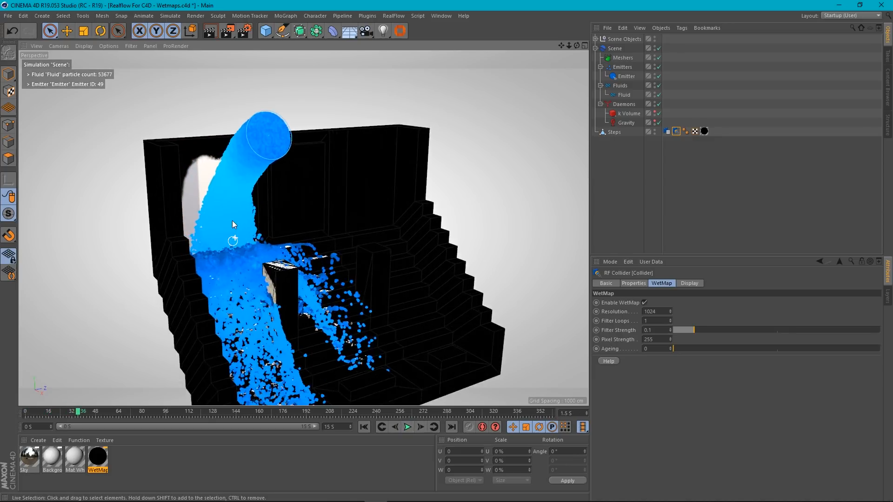
left_click(262, 267)
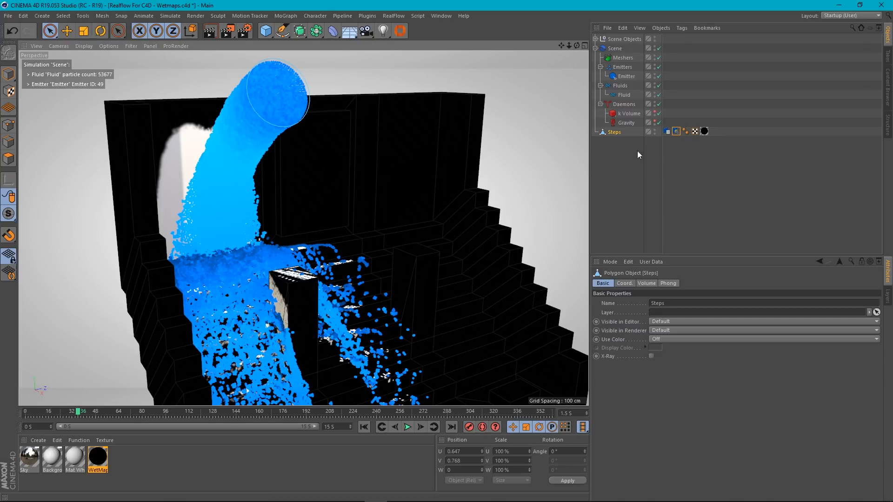
left_click(676, 132)
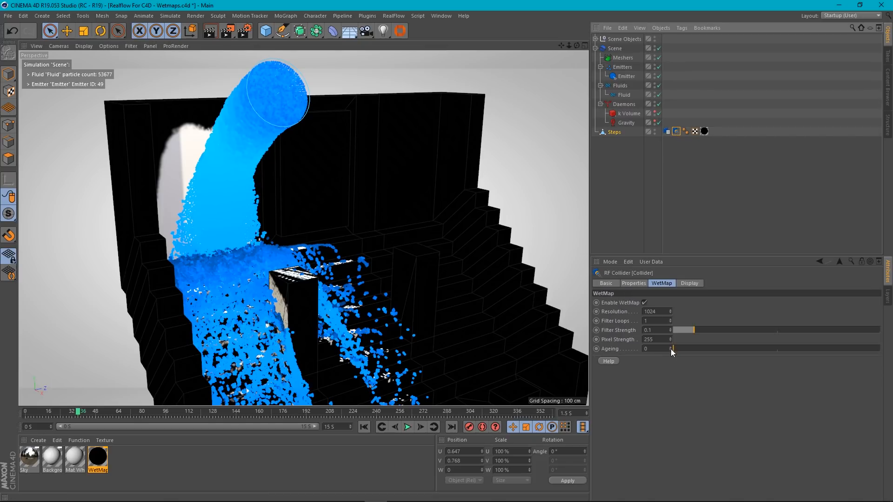
scroll(256, 246, "up", 3)
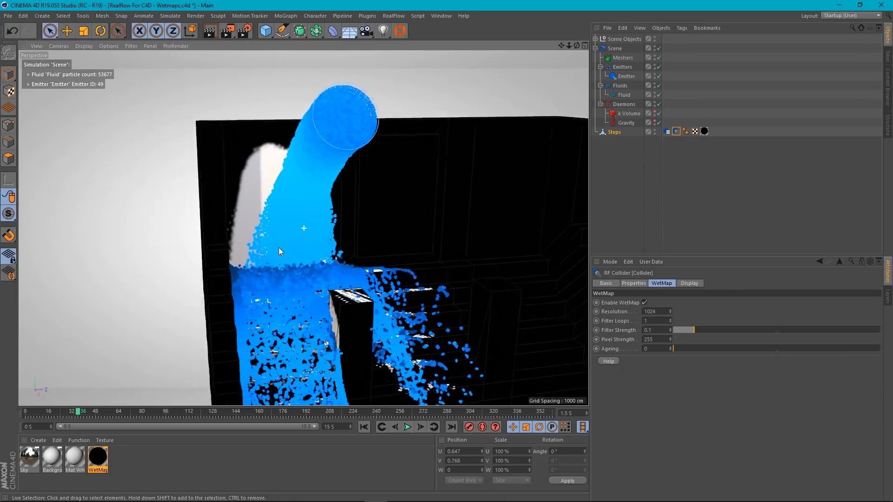
middle_click_drag(279, 248, 317, 262, "alt")
scroll(310, 170, "up", 5)
left_click_drag(310, 206, 214, 210, "alt")
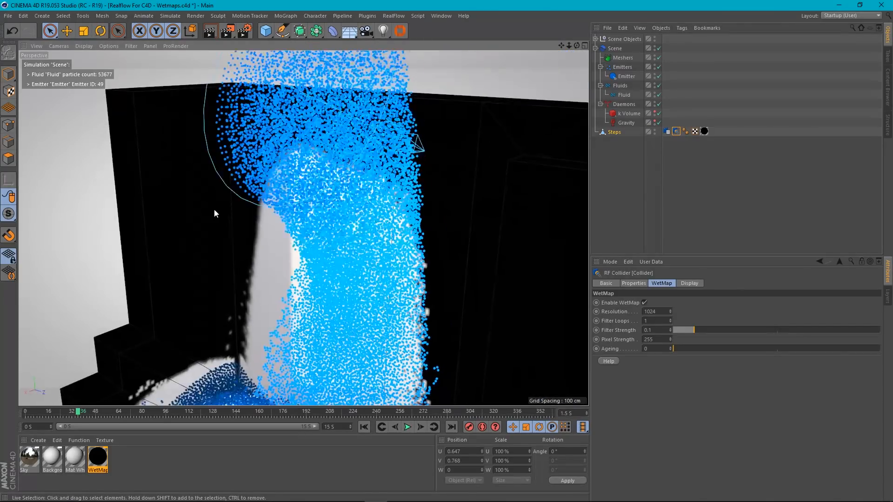
middle_click_drag(220, 255, 322, 121, "alt")
left_click_drag(299, 261, 278, 224, "alt")
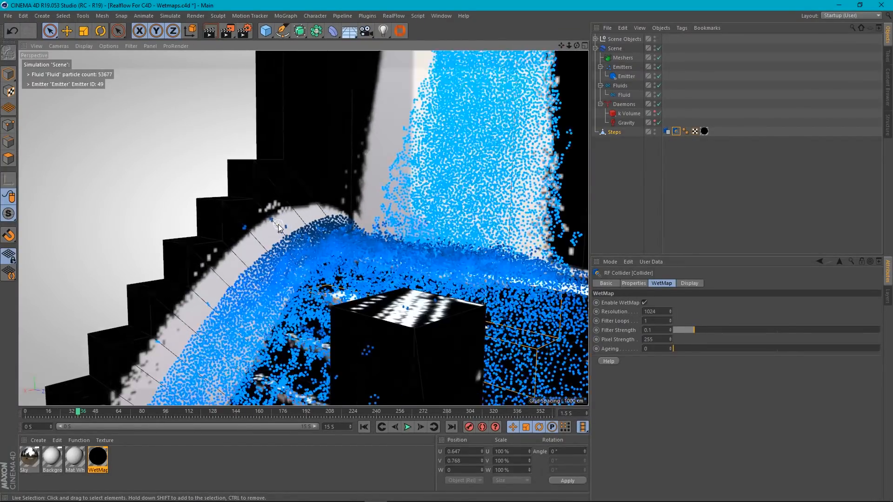
- Replay the simulation from the start in the close-up view, pausing at frame 36 to check the wet marks again
left_click(364, 428)
left_click(409, 428)
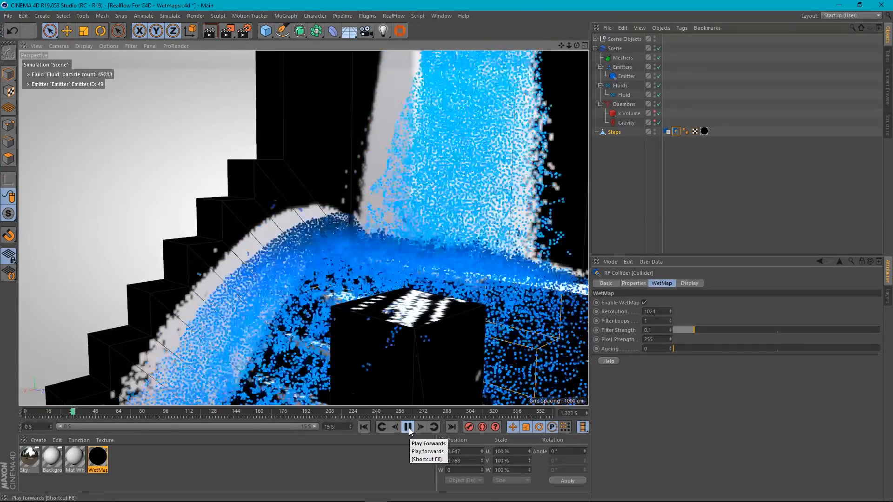
left_click(408, 428)
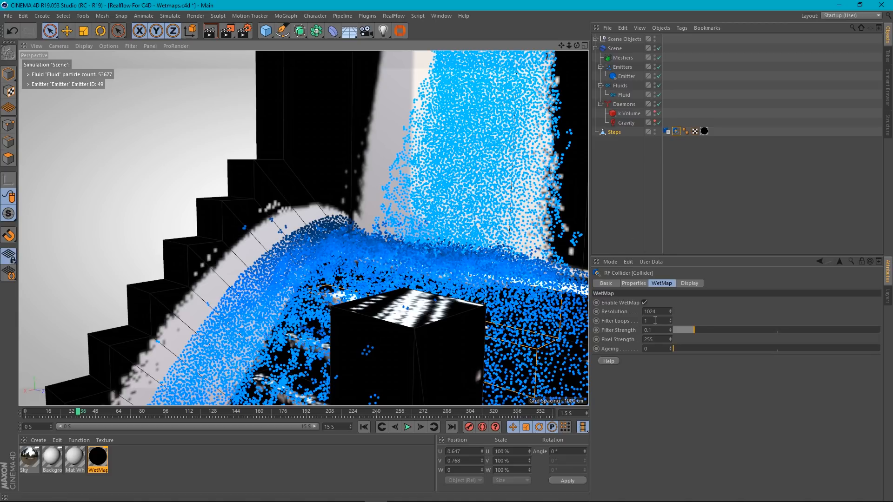
- Try a Filter Strength of 0.5 on the RF Collider, run the simulation to frame 91, and undo the change
left_click_drag(696, 330, 703, 330)
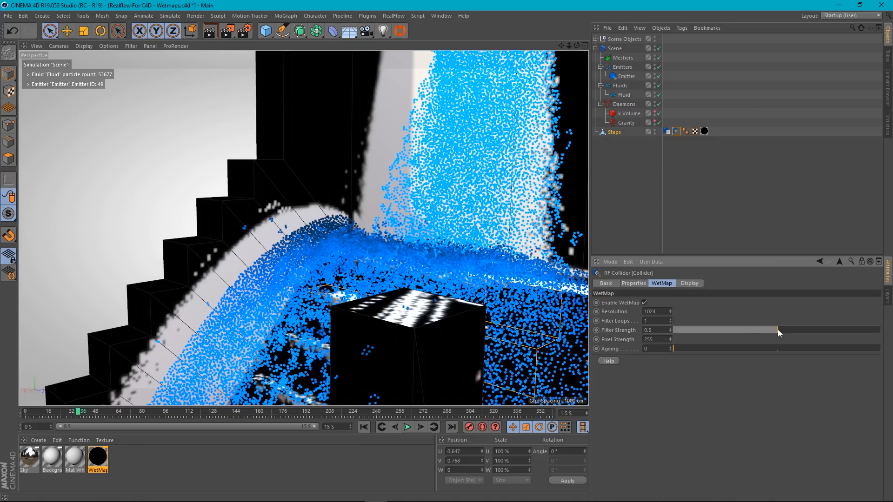
left_click(364, 428)
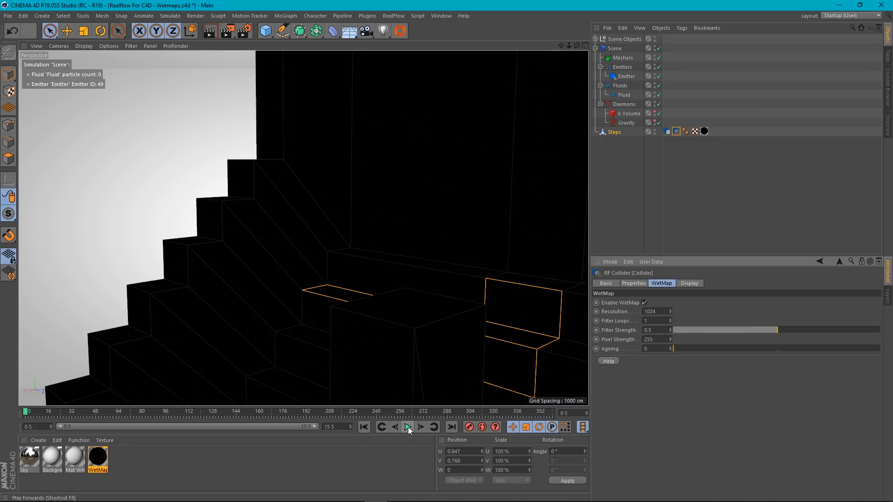
left_click(407, 427)
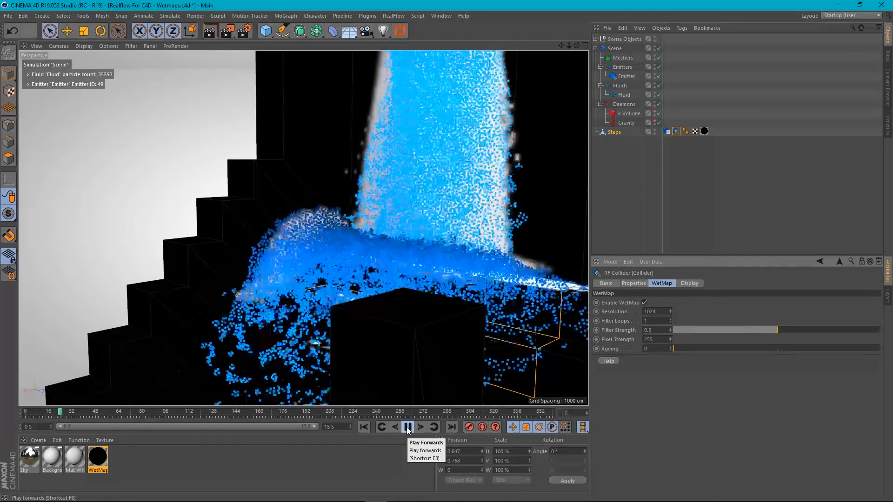
left_click(408, 427)
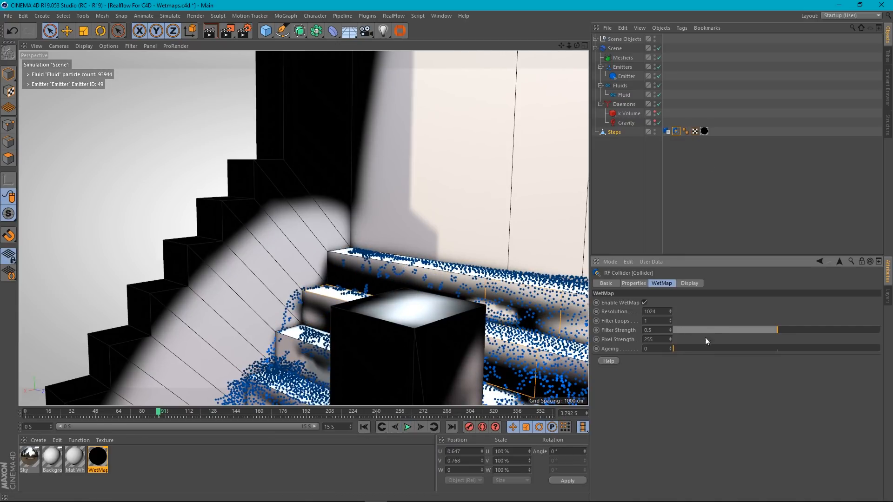
key("ctrl+z")
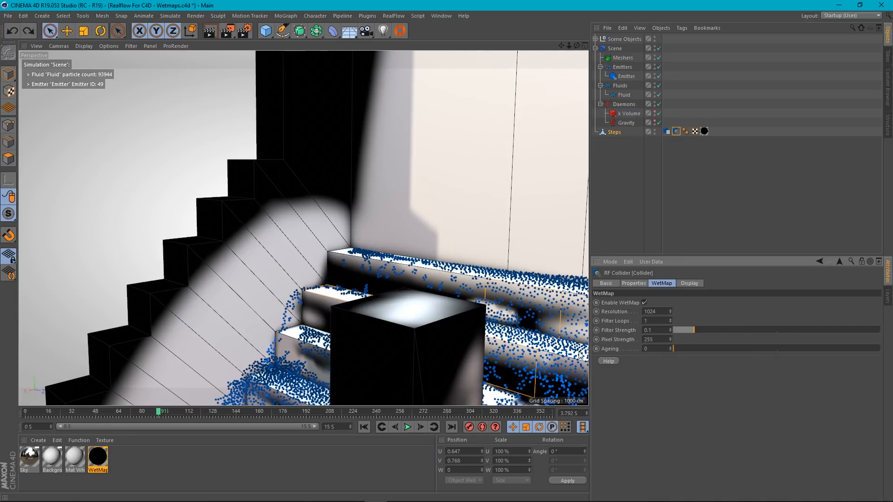
- Replay the simulation from the start with the view moved over the stairs and pillars, pausing at frame 144
left_click(366, 427)
left_click(407, 427)
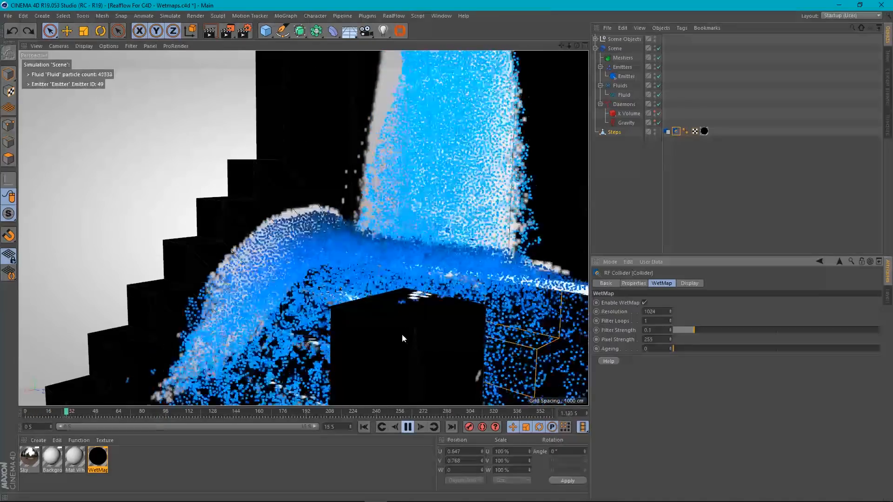
left_click_drag(403, 322, 361, 254, "alt")
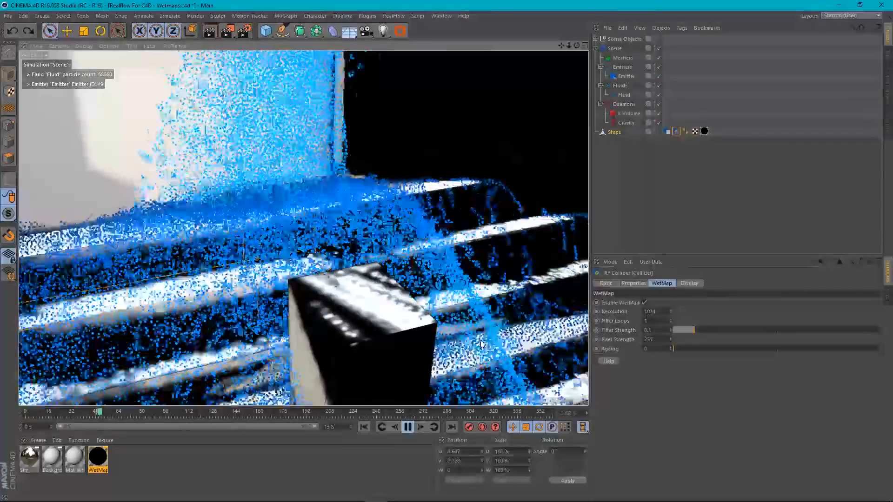
scroll(361, 255, "down", 4)
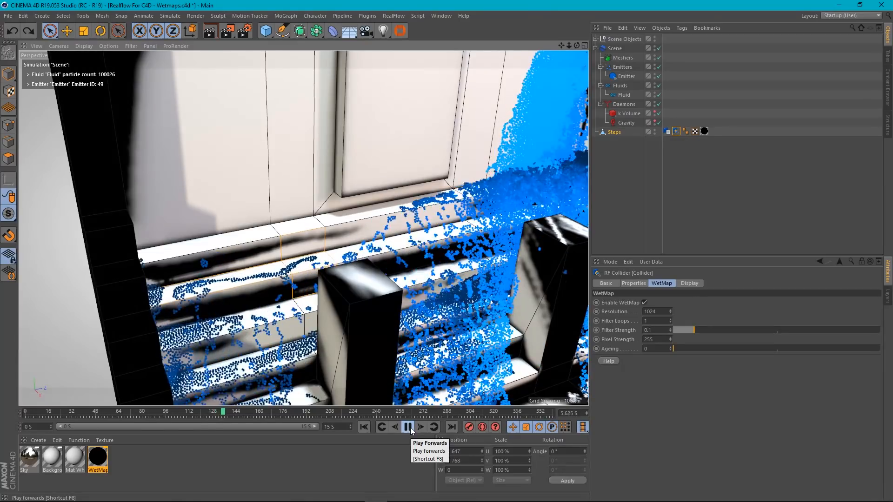
left_click(408, 427)
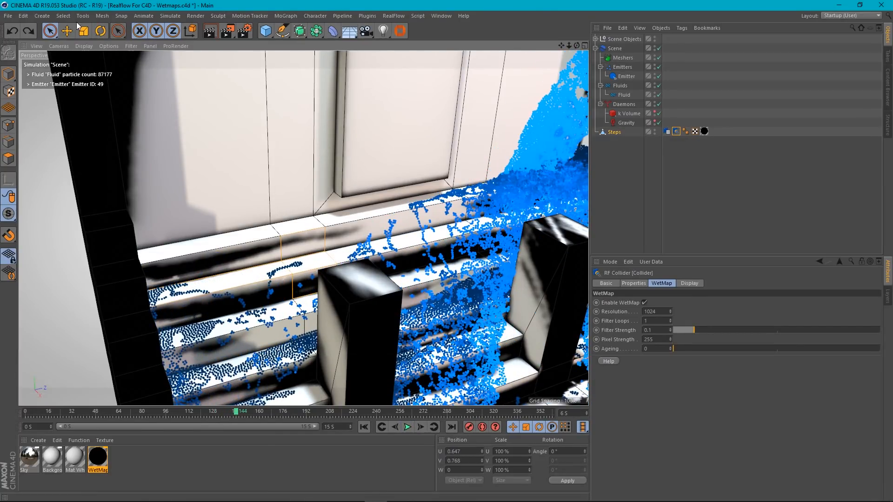
- Switch from polygon editing to Model mode for the Steps object
left_click(88, 48)
left_click(99, 62)
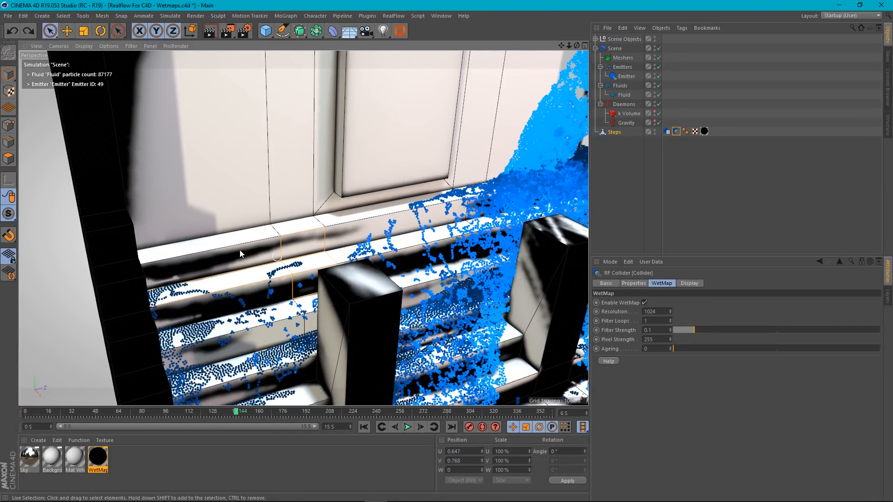
left_click(8, 73)
- Examine the wet marks up close along the step edges, risers and wall corner at frame 144
scroll(360, 214, "up", 3)
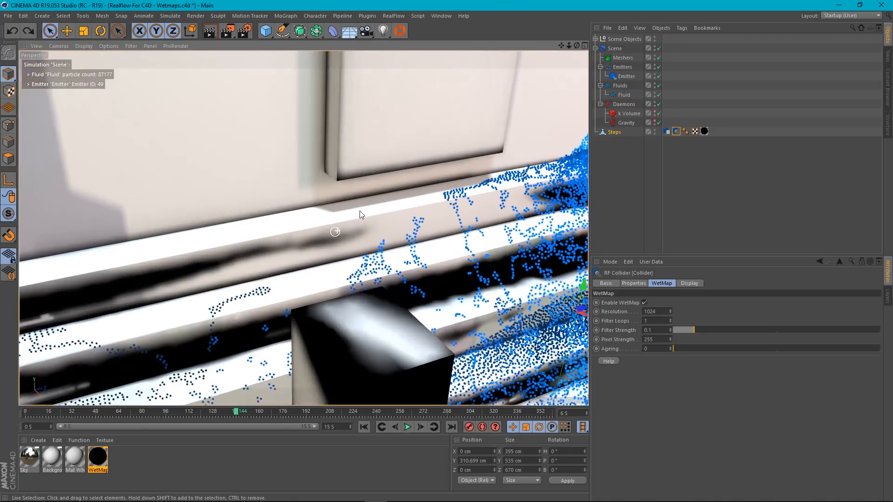
left_click_drag(349, 241, 185, 232, "alt")
scroll(311, 216, "up", 4)
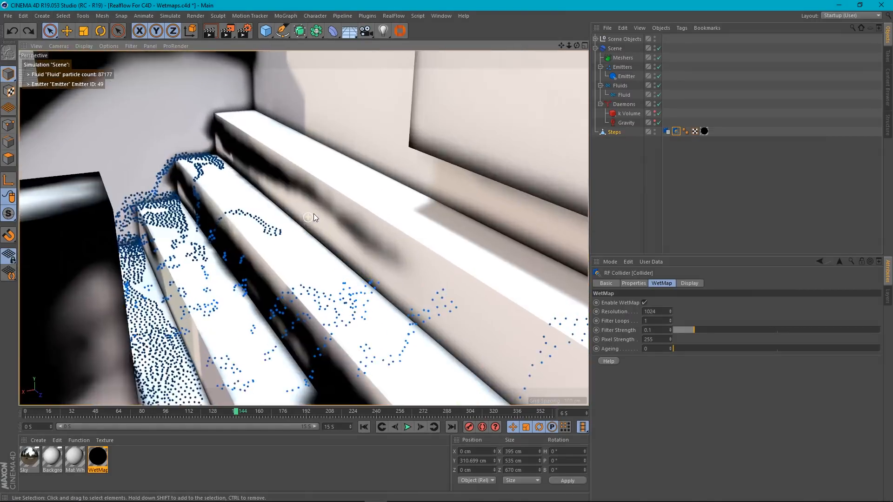
scroll(287, 235, "up", 6)
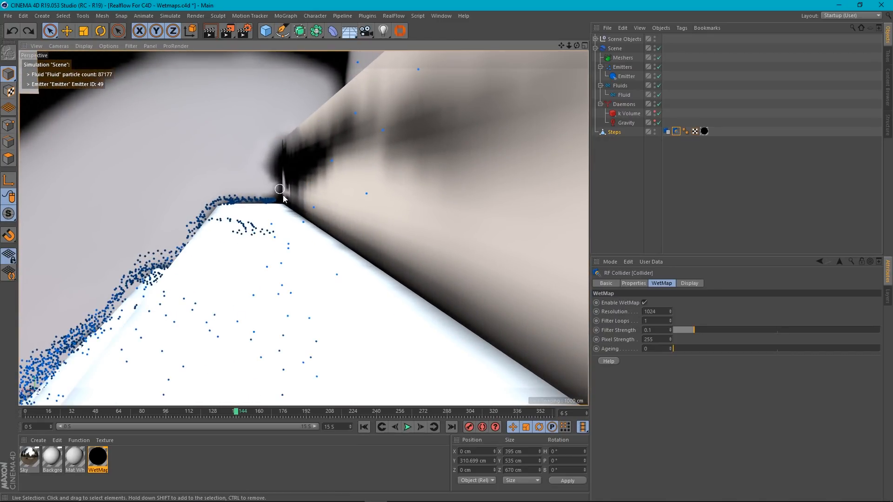
left_click_drag(272, 232, 332, 324, "alt")
middle_click_drag(332, 321, 327, 221, "alt")
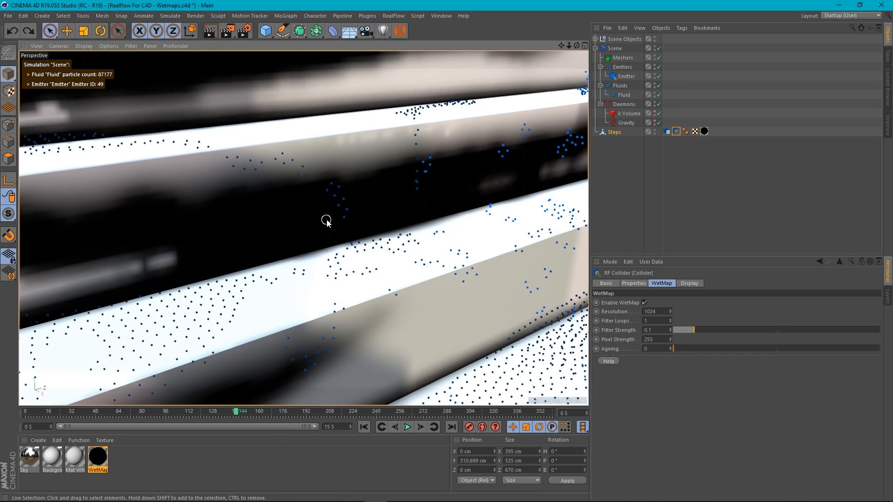
mouse_move(319, 267)
left_mouse_down("alt")
mouse_move(122, 270)
mouse_move(323, 271)
left_mouse_up("alt")
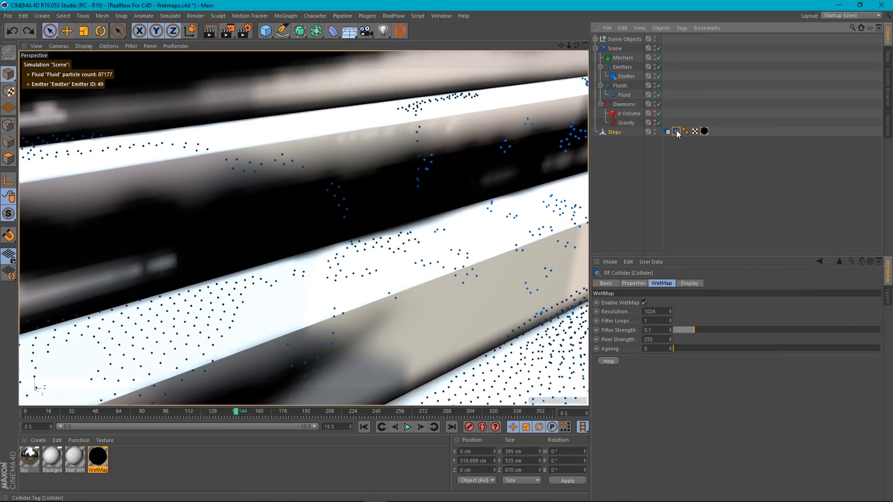
- Turn on Show Collision Geometry for the Steps object's RF Collider and view the stairs as a whole
left_click(688, 284)
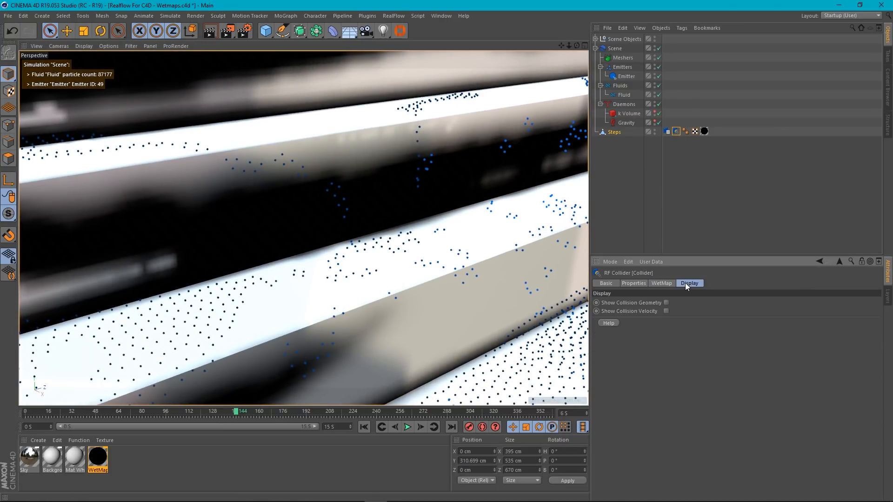
left_click(666, 303)
scroll(314, 243, "down", 5)
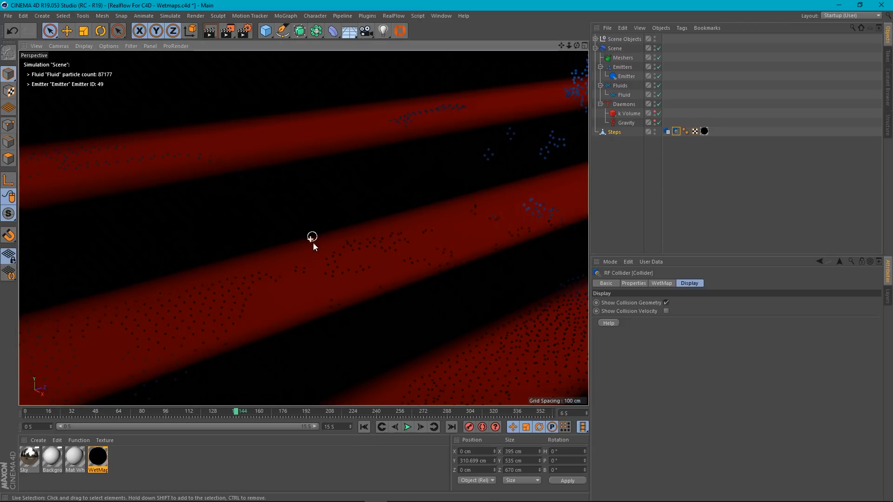
scroll(322, 246, "down", 3)
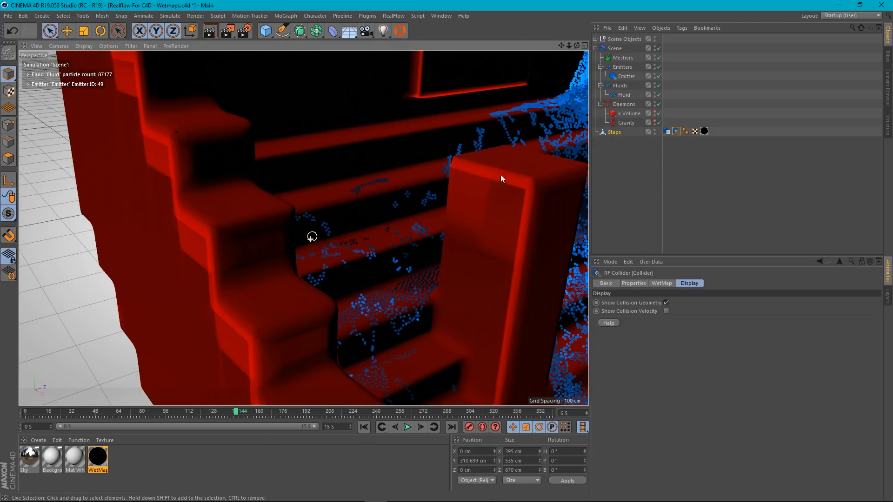
- Disable Light.1, Light, Left Light and Right Light in the Scene Objects group
left_click(595, 39)
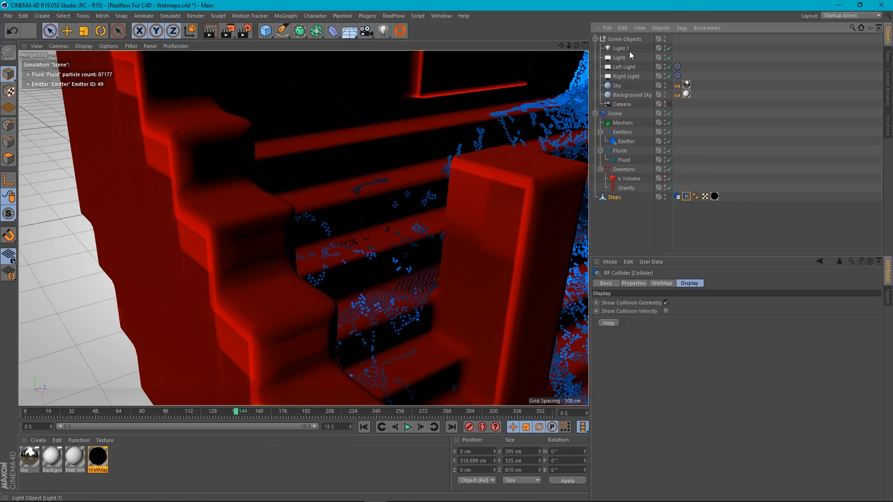
left_click_drag(668, 49, 668, 76)
left_click_drag(395, 222, 372, 192, "alt")
middle_click_drag(372, 189, 164, 236, "alt")
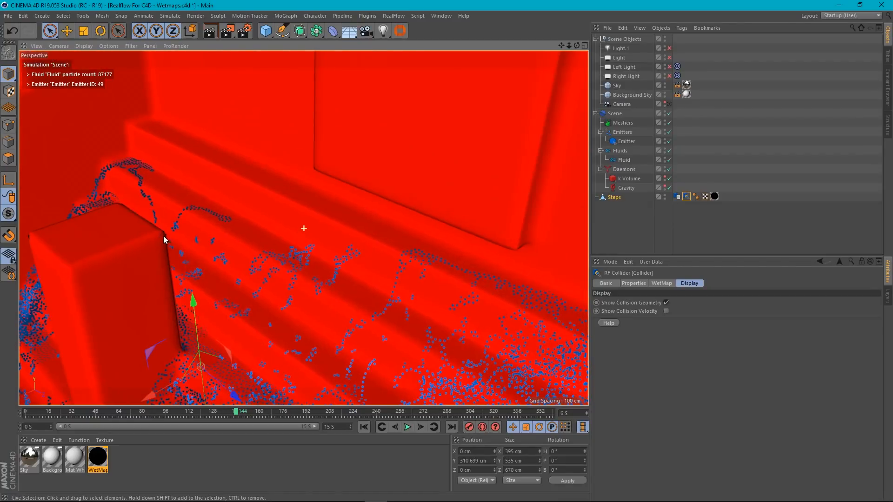
- Inspect how closely the red collision geometry follows the steps, pillars and wall from several angles
scroll(379, 267, "up", 2)
left_click_drag(379, 267, 356, 216, "alt")
scroll(348, 205, "down", 10)
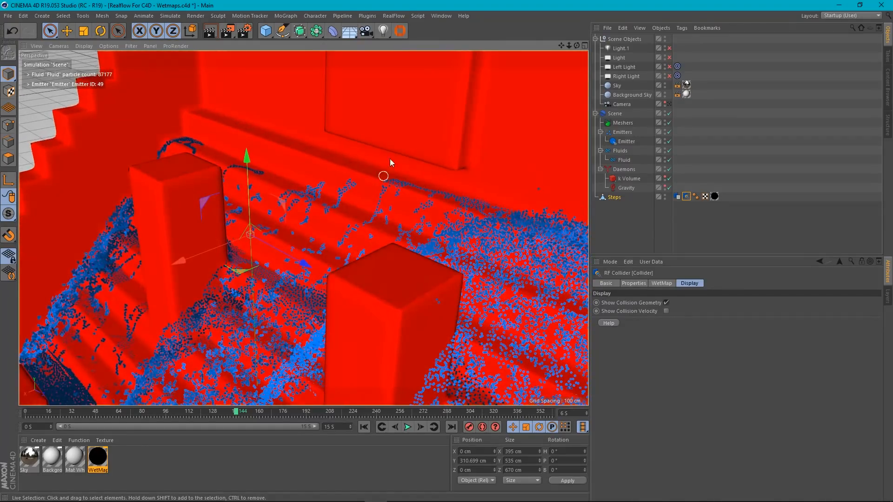
scroll(387, 168, "up", 4)
scroll(399, 180, "up", 1)
left_click_drag(410, 183, 391, 184, "alt")
scroll(376, 212, "up", 3)
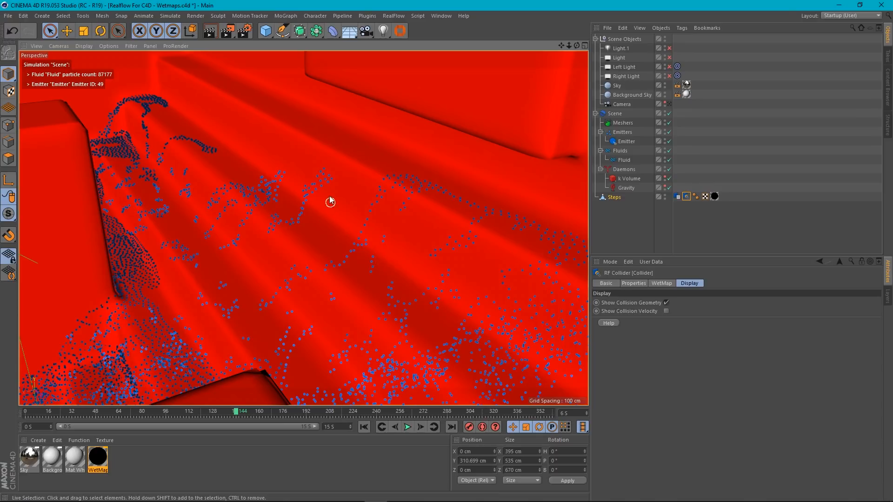
- Set the Steps object's RealFlow Volume tag to a Cell Size of 3 cm and a Surface Offset of 0.5 cm
left_click(687, 197)
left_click(677, 197)
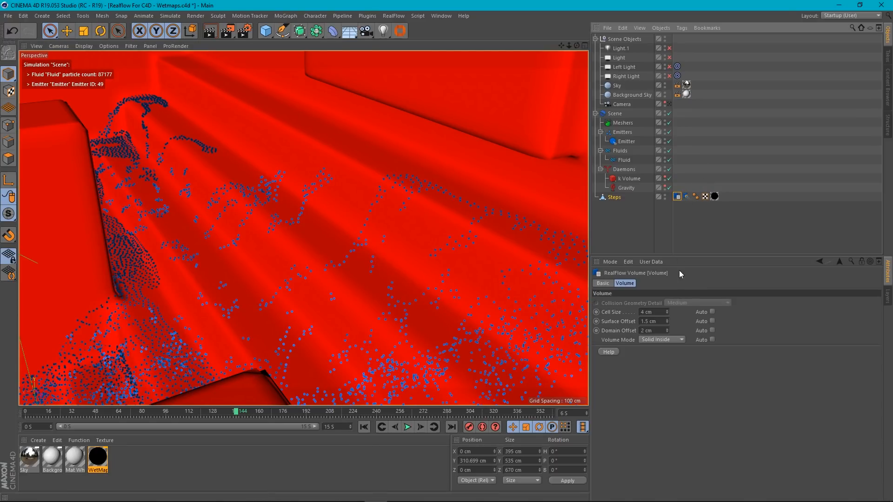
left_click(660, 312)
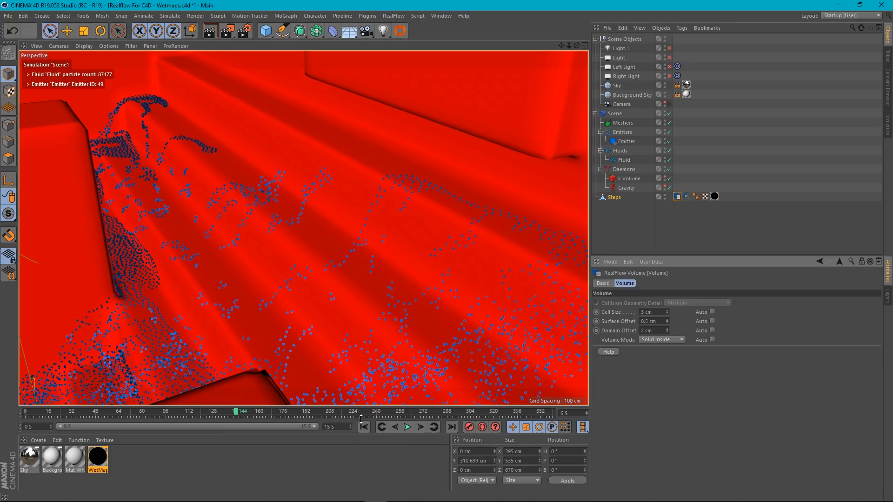
- Rewind and run the simulation to frame 28 to check the collision geometry against the stairs
left_click(372, 427)
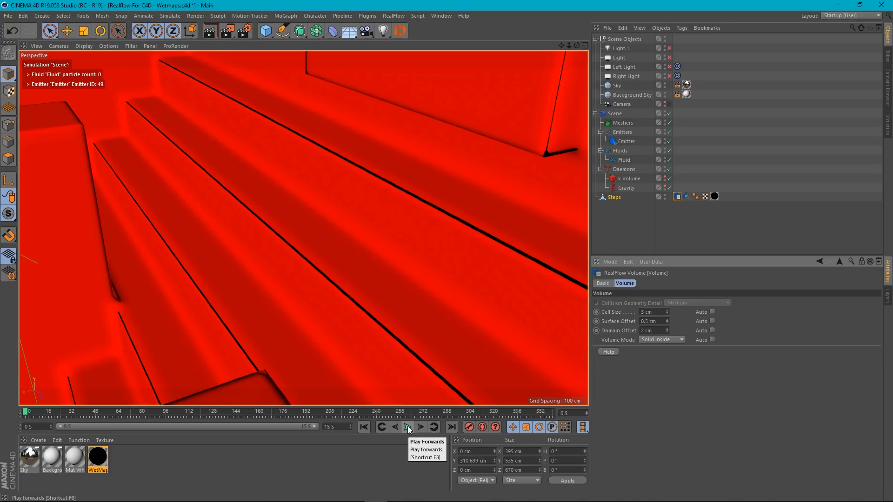
left_click(407, 427)
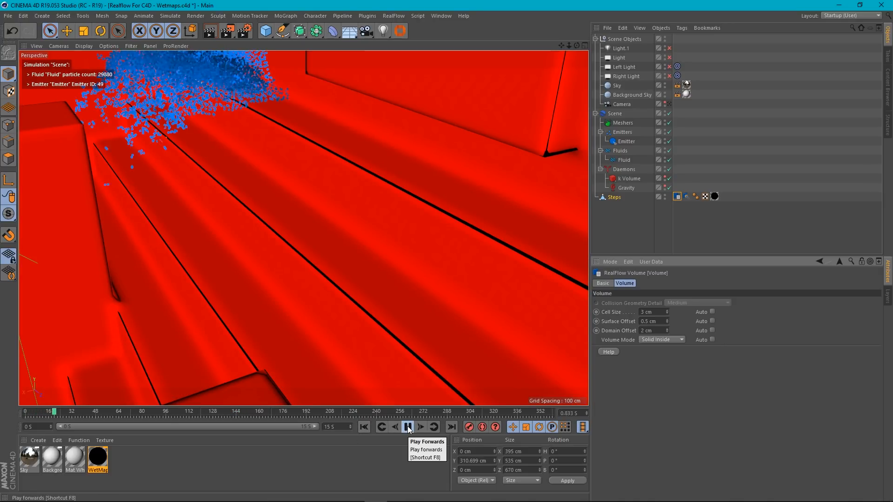
left_click(408, 427)
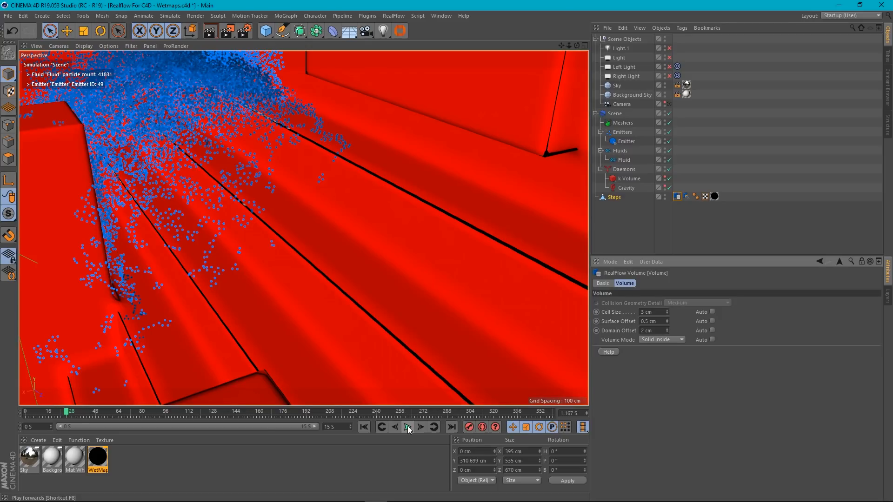
- Turn off Show Collision Geometry on the RF Collider and rerun the simulation from the start to frame 86
left_click(686, 196)
left_click(666, 302)
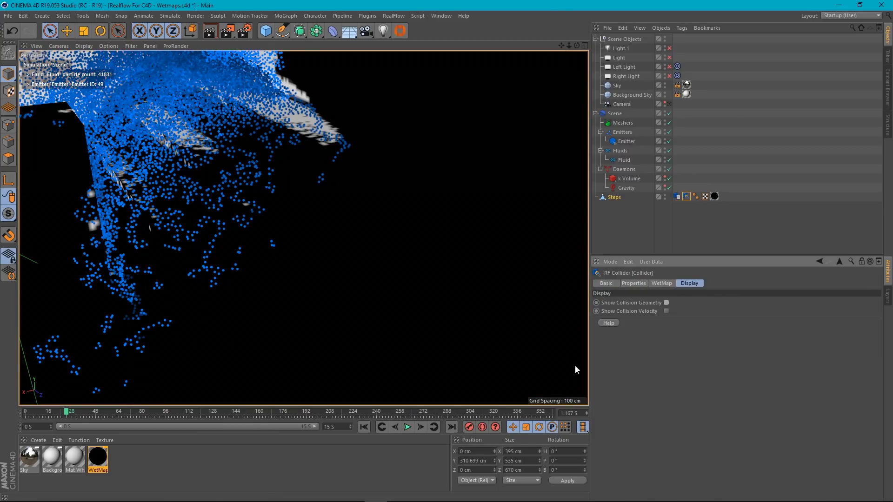
left_click(364, 427)
left_click(407, 427)
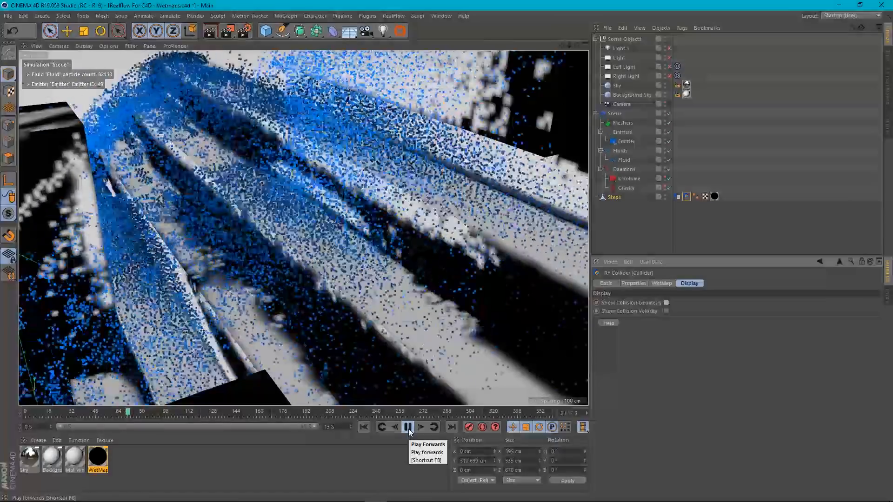
left_click(409, 429)
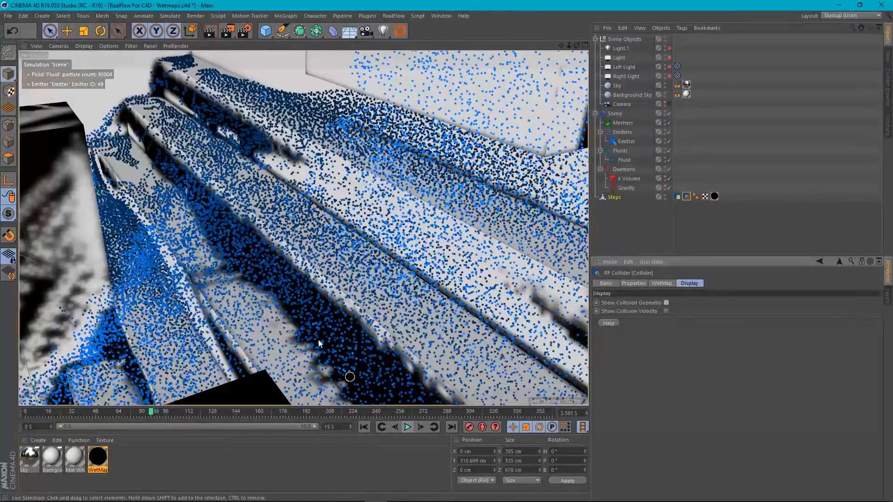
- Examine the wet marks on the steps up close while continuing the simulation to frame 173
mouse_move(265, 56)
right_mouse_down("alt")
mouse_move(251, 49)
mouse_move(262, 101)
right_mouse_up("alt")
mouse_move(284, 145)
left_mouse_down("alt")
mouse_move(275, 147)
mouse_move(266, 127)
mouse_move(280, 135)
left_mouse_up("alt")
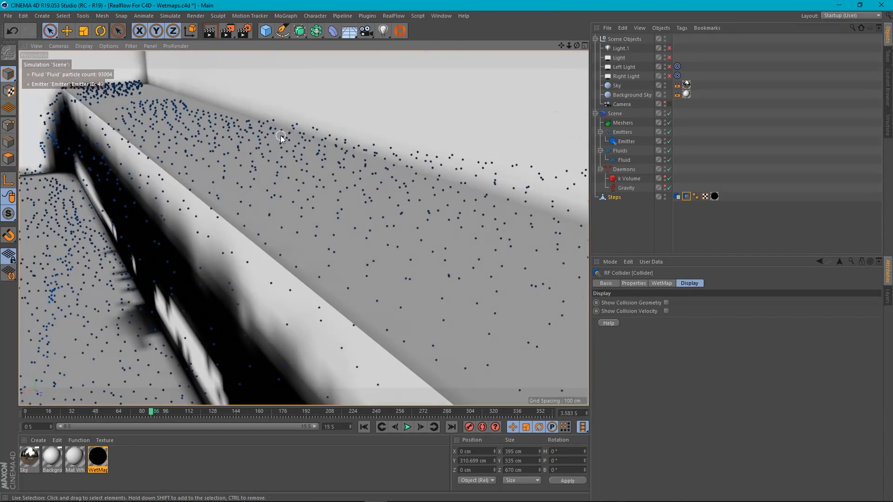
right_click_drag(276, 142, 270, 153, "alt")
right_click_drag(238, 187, 250, 189, "alt")
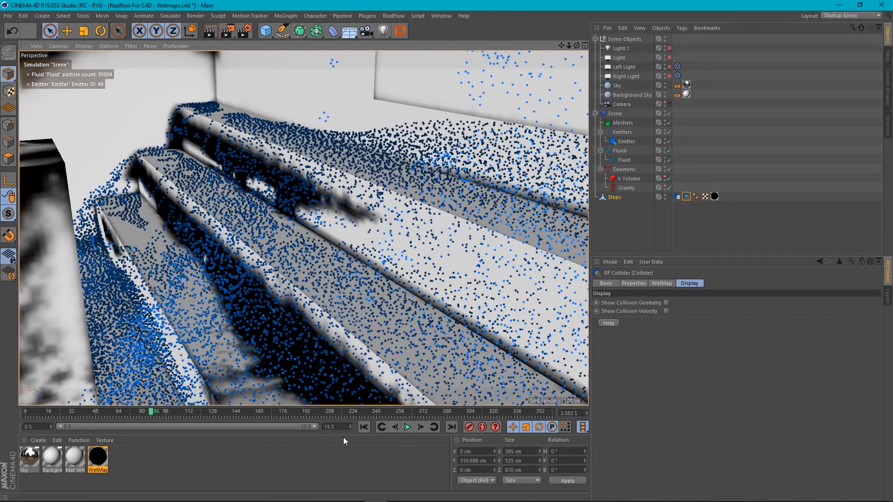
left_click(407, 427)
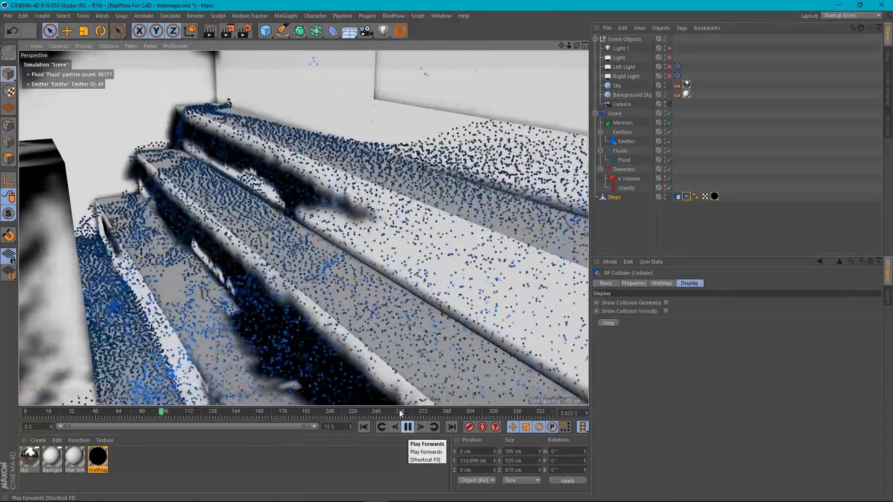
right_click_drag(283, 255, 328, 307, "alt")
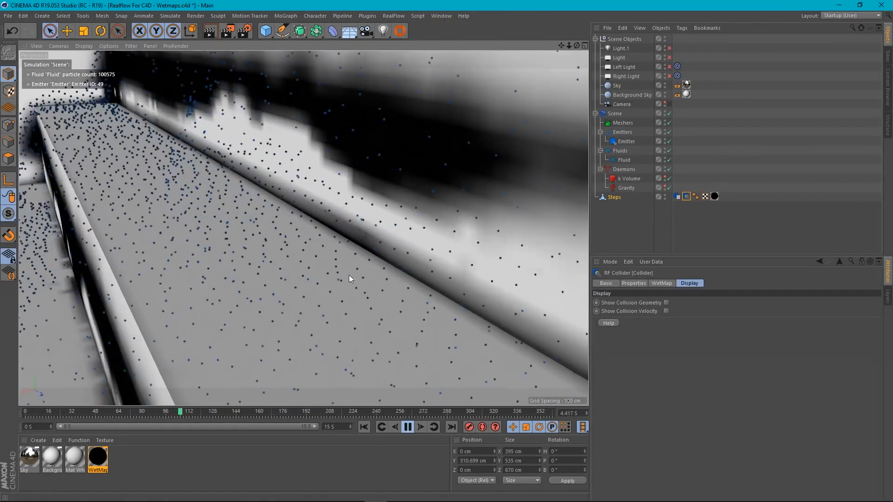
mouse_move(352, 279)
left_mouse_down("alt")
mouse_move(339, 259)
mouse_move(347, 269)
left_mouse_up("alt")
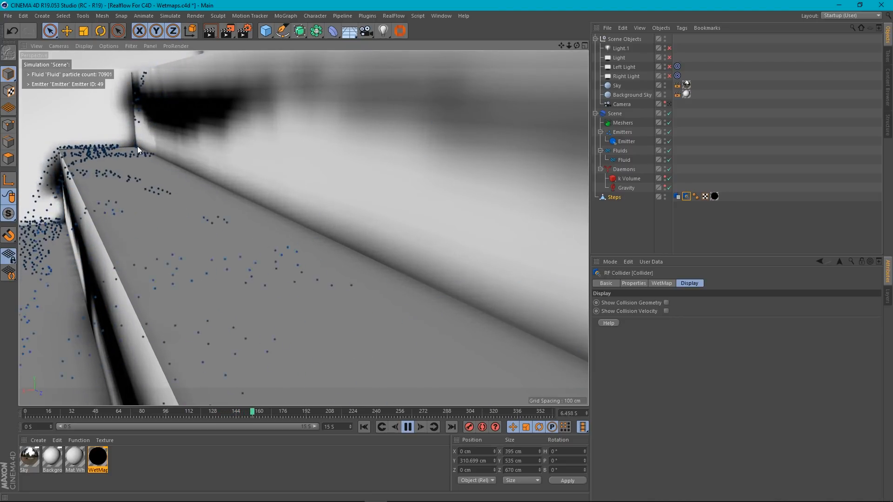
left_click(408, 427)
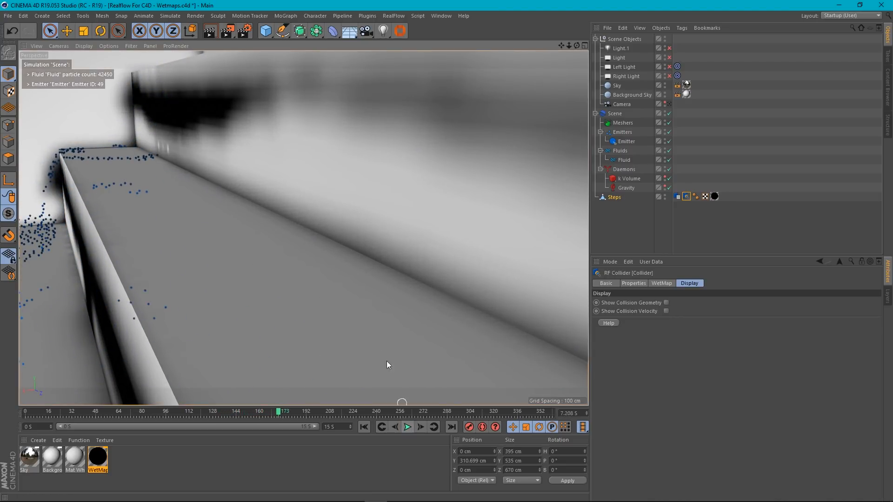
- Reopen the RealFlow Volume tag and undo its Cell Size and Surface Offset changes along with the hiding of the collision geometry
left_click(642, 282)
left_click(677, 196)
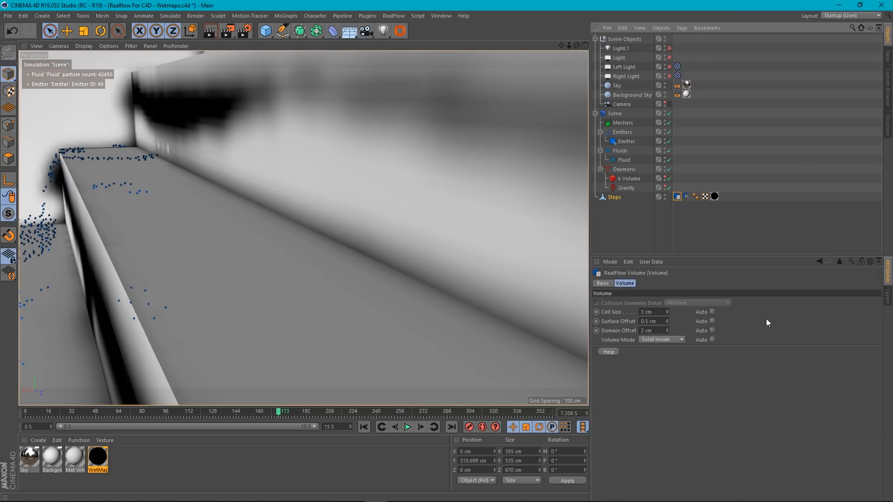
key("ctrl+z")
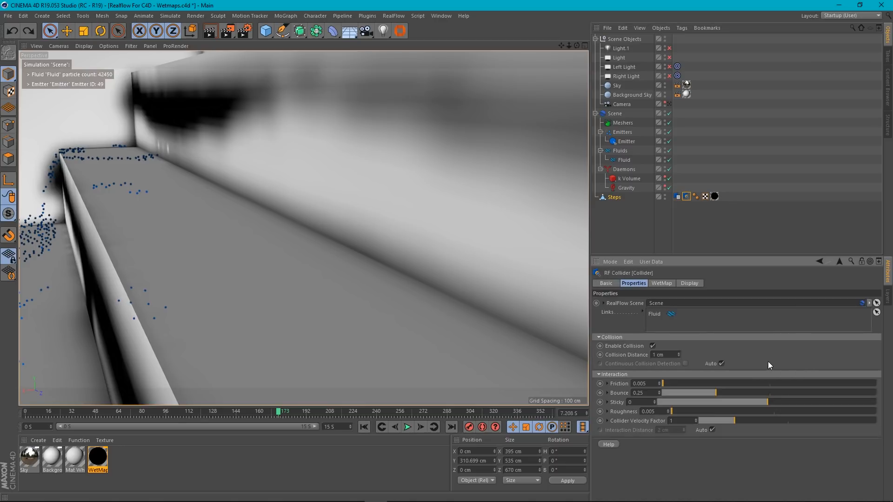
key("ctrl+y")
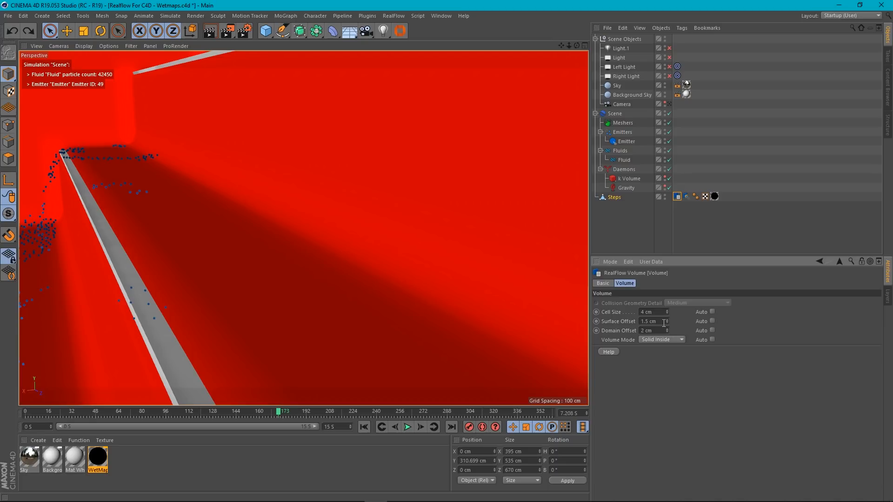
key("ctrl+z")
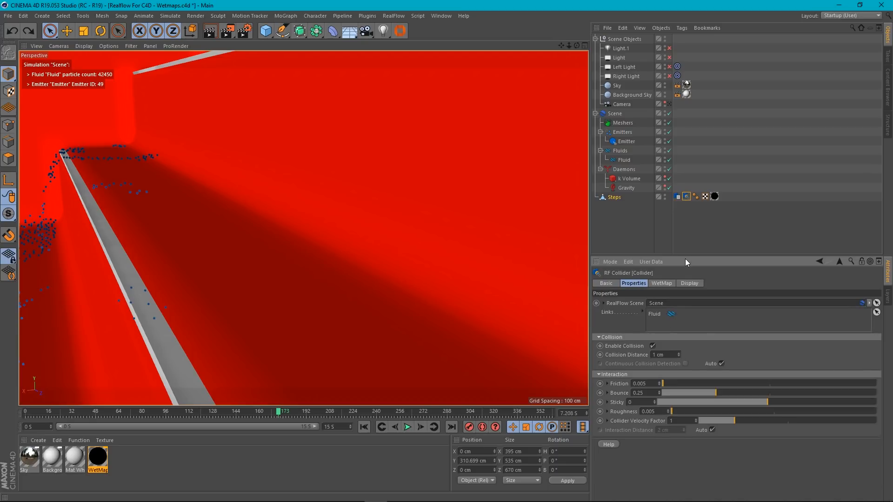
- Undo one more change and re-enable Light.1, Light and Left Light in the scene
key("ctrl+z")
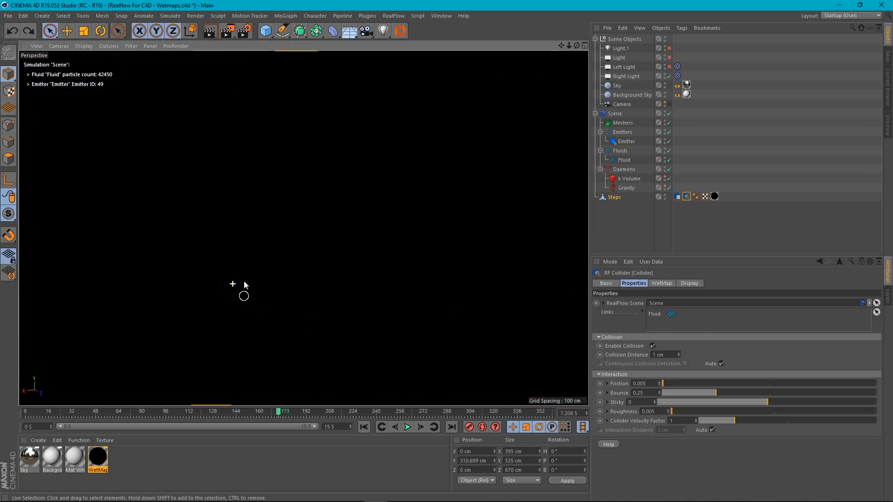
left_click_drag(295, 281, 321, 297, "alt")
left_click(668, 48)
left_click(668, 58)
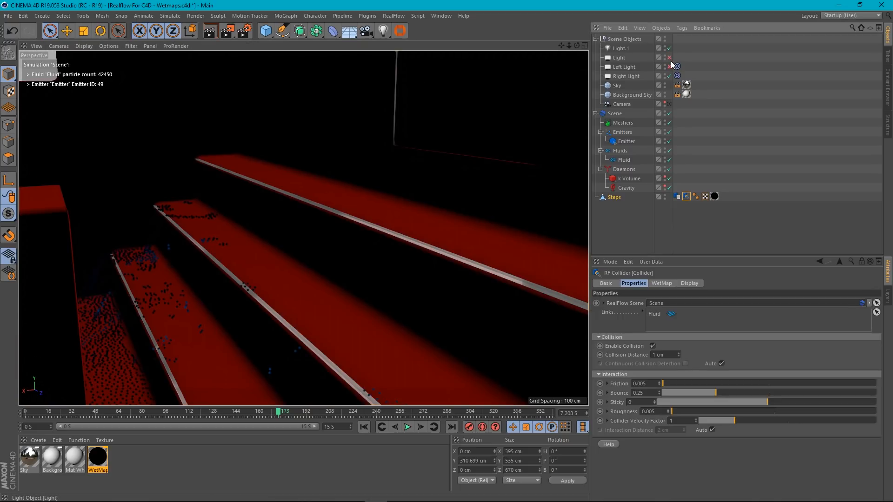
left_click(669, 66)
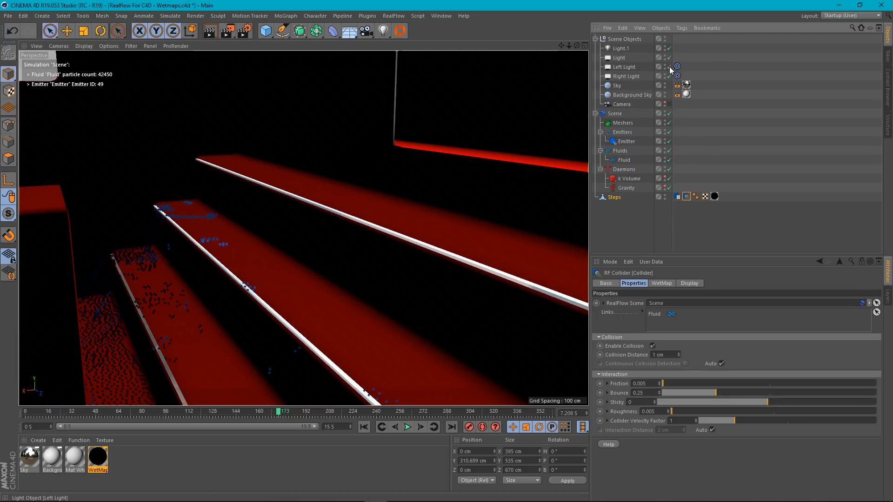
- Turn off Show Collision Geometry on the RF Collider and rerun the simulation from the start to frame 50
left_click(691, 283)
left_click(667, 303)
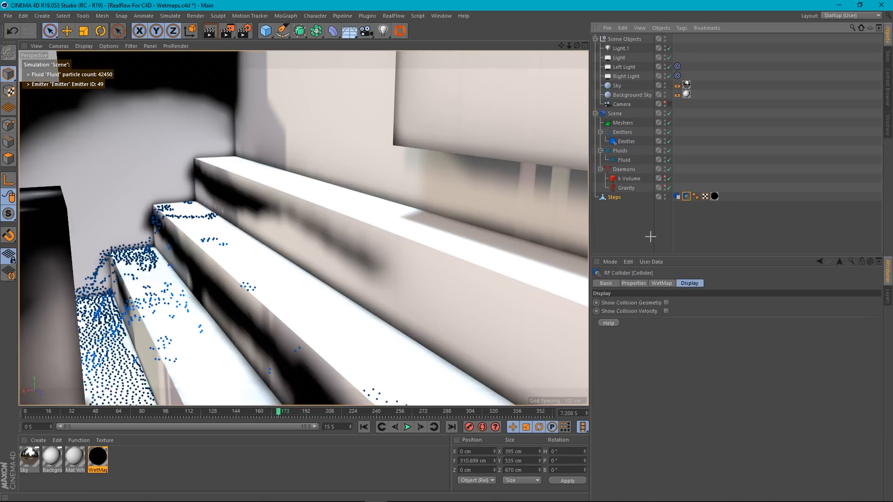
left_click(367, 430)
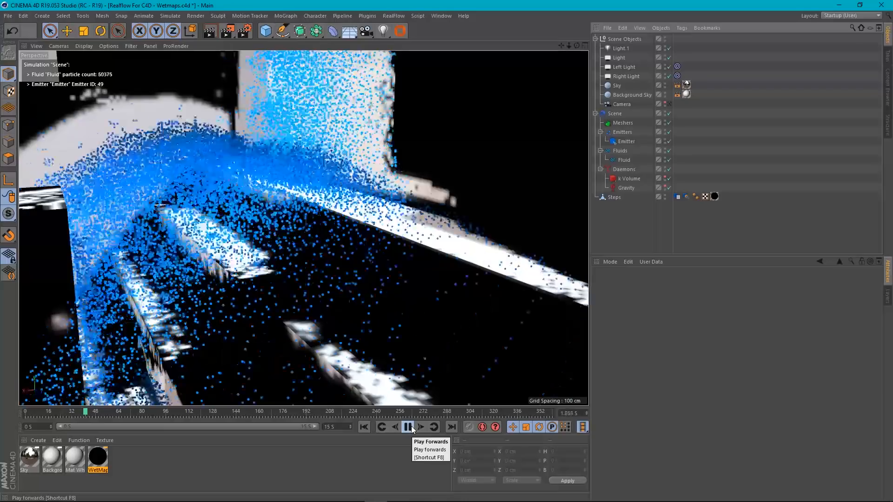
left_click(411, 428)
scroll(228, 160, "down", 7)
mouse_move(228, 160)
left_mouse_down("alt")
mouse_move(205, 169)
mouse_move(226, 173)
left_mouse_up("alt")
middle_click_drag(226, 173, 227, 179, "alt")
scroll(236, 166, "up", 5)
left_click_drag(237, 166, 306, 228, "alt")
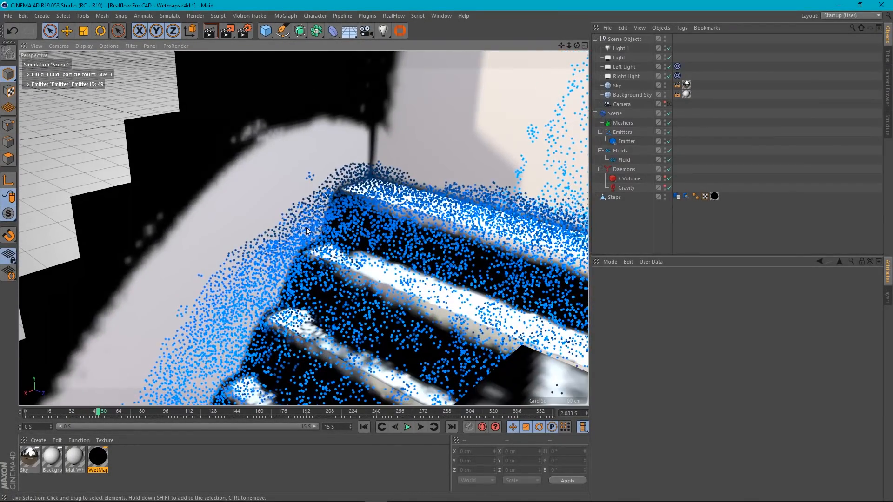
- Set the RF Collider's WetMap Resolution to 1024 and continue the simulation to frame 96, checking the marks on the steps
left_click(677, 197)
left_click(687, 197)
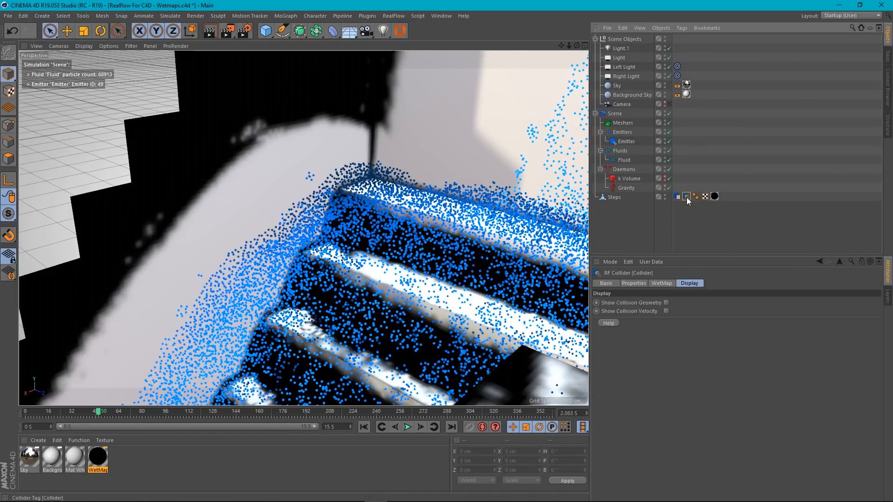
left_click(660, 283)
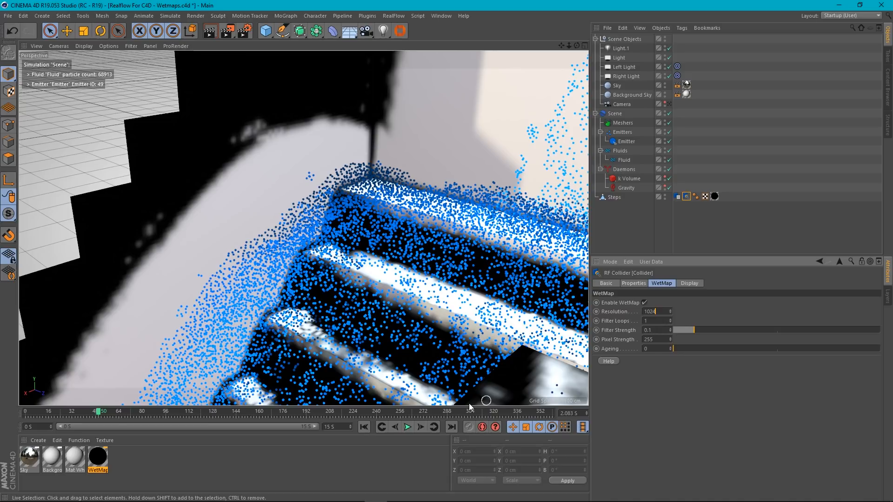
left_click(408, 428)
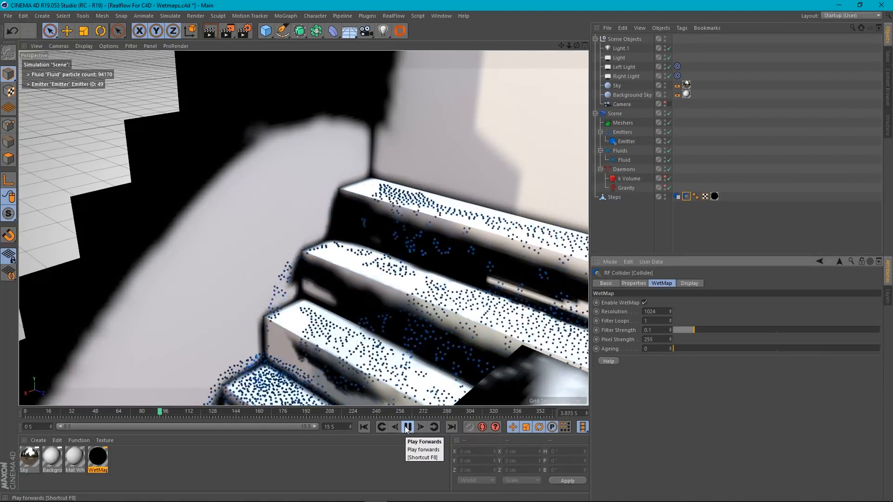
left_click(408, 428)
middle_click_drag(352, 372, 300, 218, "alt")
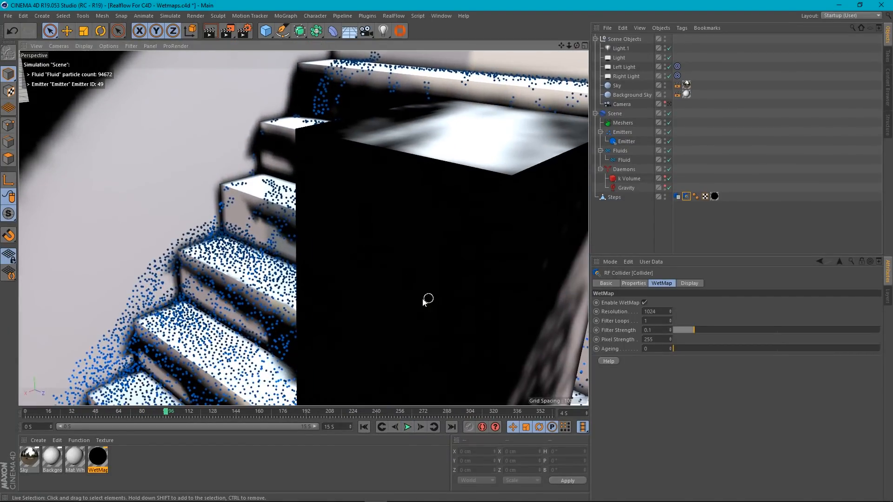
left_click_drag(426, 299, 413, 284, "alt")
middle_click_drag(508, 296, 51, 321, "alt")
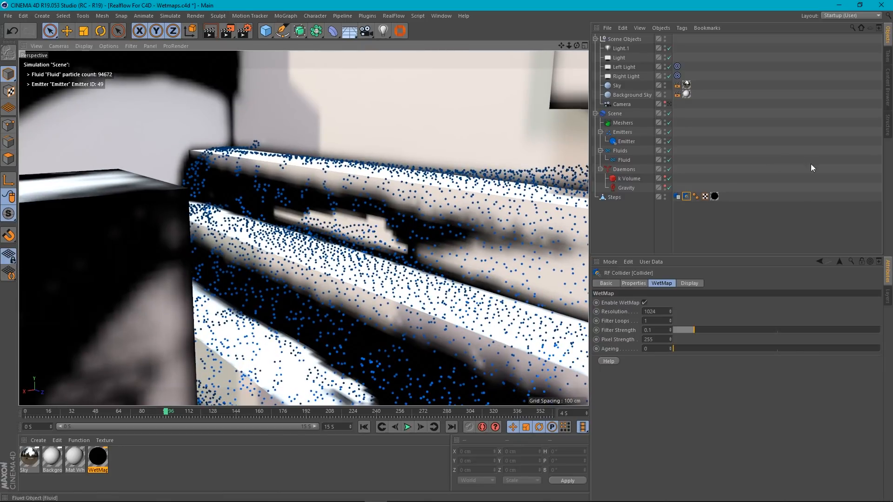
left_click_drag(444, 269, 434, 284, "alt")
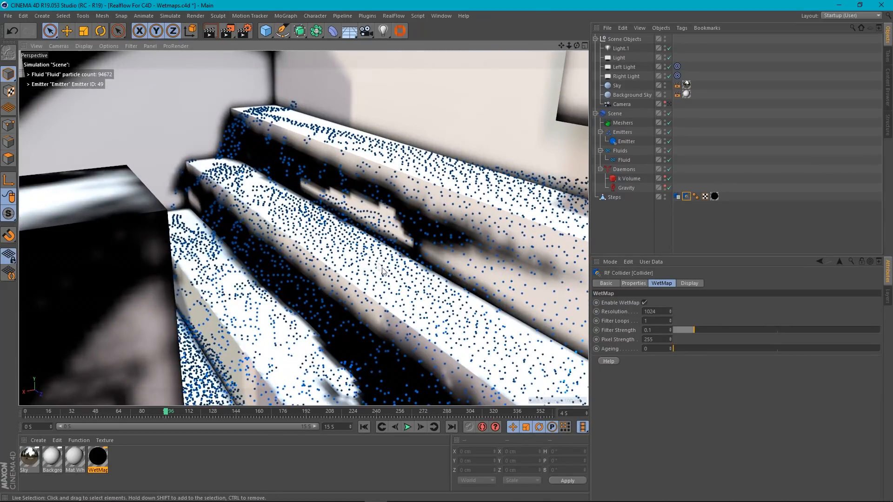
right_click_drag(382, 268, 346, 396, "alt")
- Rewind and rerun the simulation to frame 96, checking the wet map edges at the top step's corner
left_click(394, 427)
right_click_drag(395, 329, 395, 358, "alt")
left_click(364, 427)
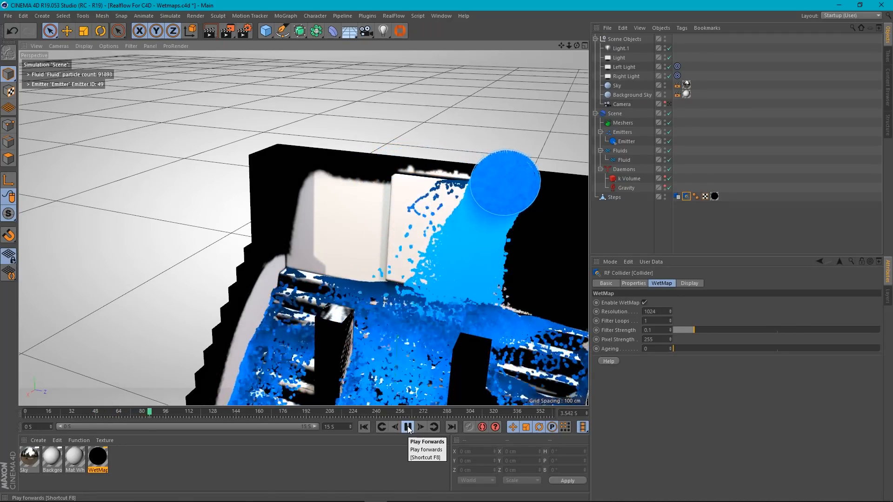
left_click(407, 428)
scroll(326, 246, "up", 3)
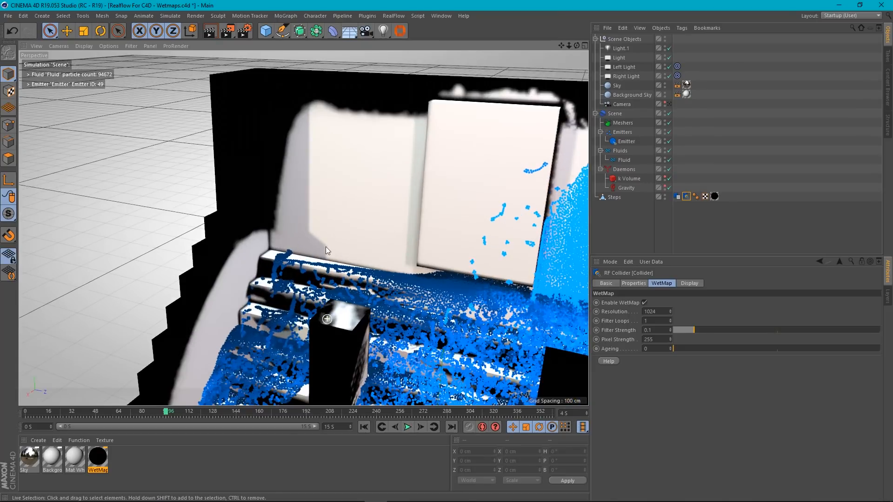
scroll(326, 247, "up", 8)
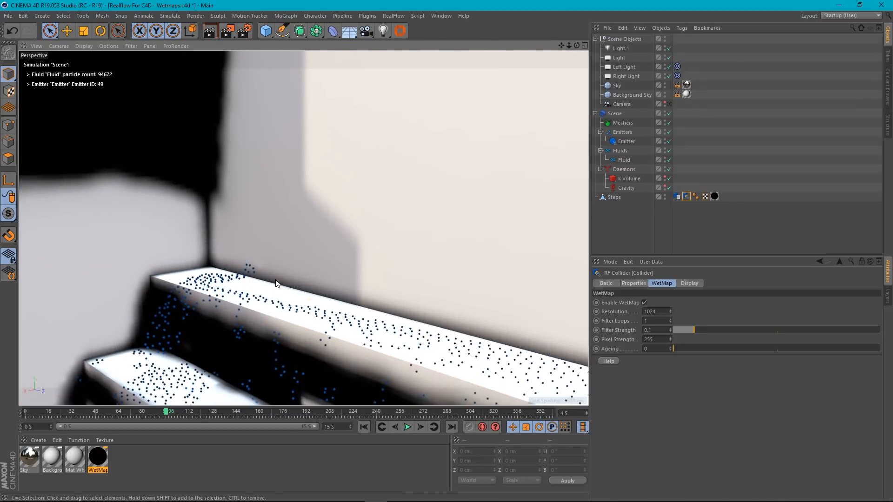
scroll(276, 283, "up", 1)
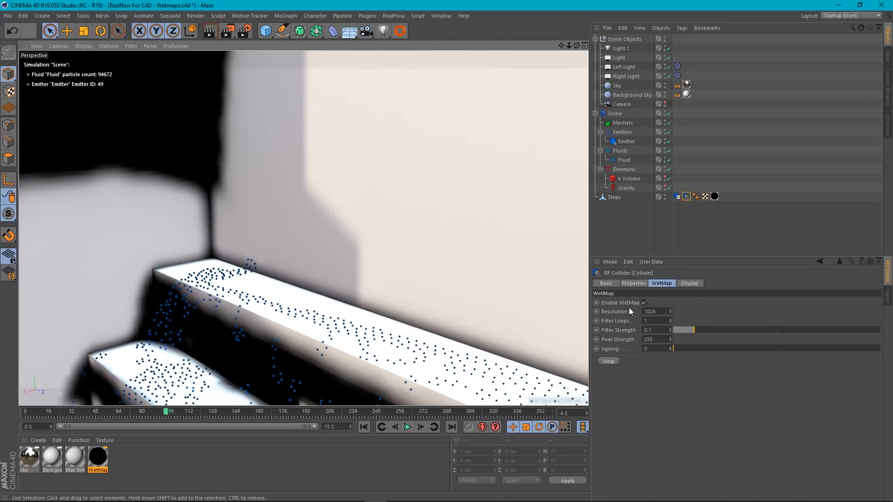
- Raise the WetMap Filter Strength to 0.5 and rerun the simulation from the start
left_click_drag(694, 328, 774, 332)
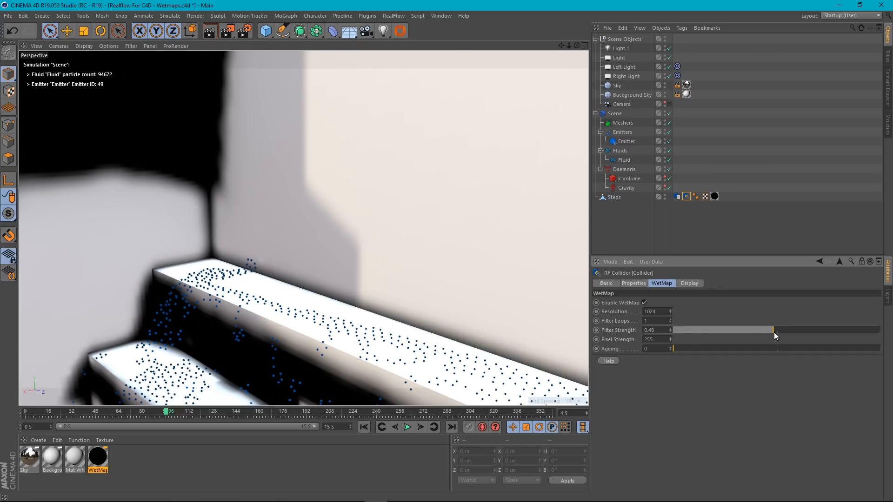
left_click(366, 427)
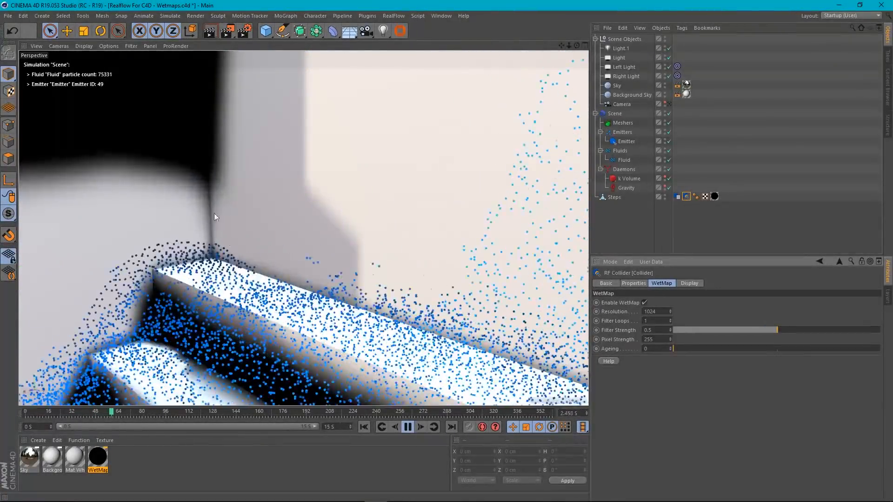
- Examine the filtered wet marks on the back wall, panel and steps while the simulation runs to frame 184
scroll(171, 292, "down", 4)
scroll(172, 291, "down", 3)
left_click_drag(191, 315, 268, 325, "alt")
scroll(269, 324, "down", 3)
left_click_drag(277, 251, 336, 223, "alt")
scroll(299, 128, "up", 3)
scroll(306, 200, "up", 4)
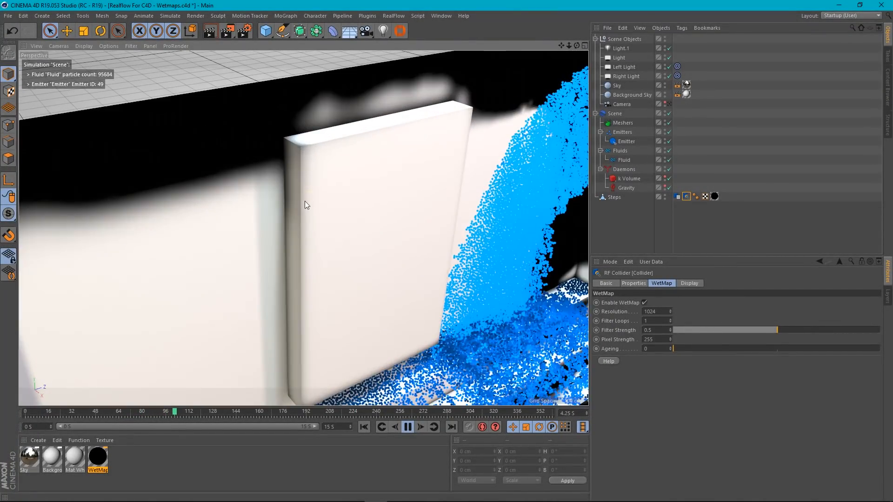
scroll(303, 311, "down", 5)
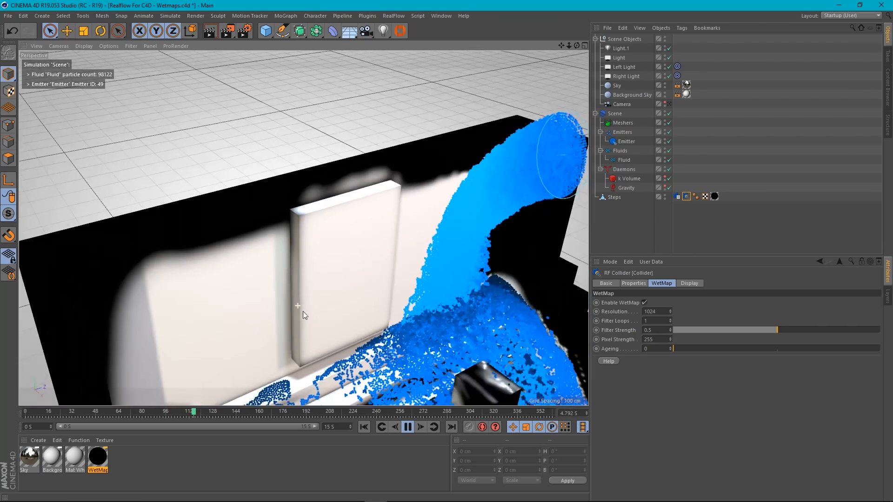
left_click_drag(283, 318, 247, 297, "alt")
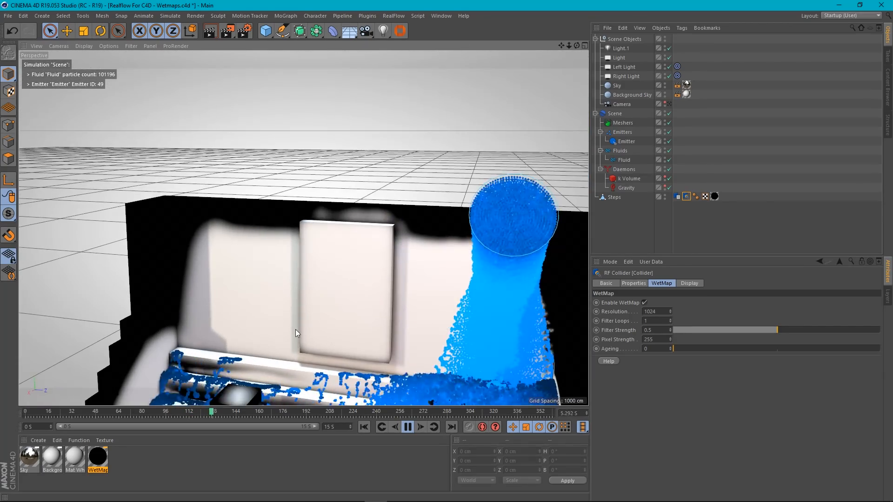
middle_click_drag(295, 329, 316, 170, "alt")
left_click_drag(285, 278, 278, 298, "alt")
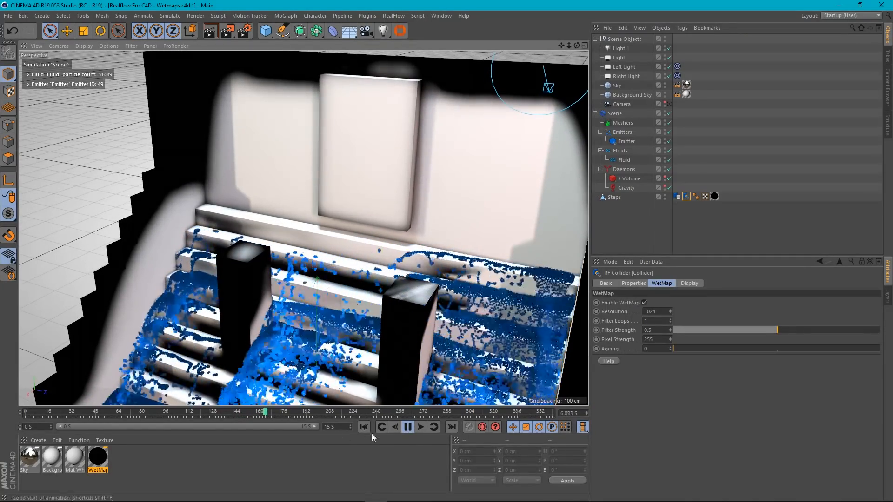
left_click(403, 432)
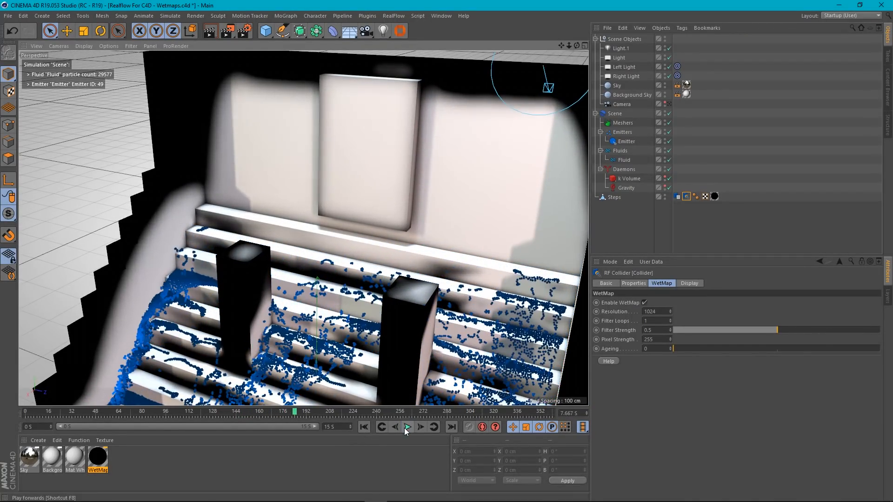
- Rerun the simulation from the start to frame 57 with the whole staircase in view and rewind it
left_click(364, 427)
right_click_drag(404, 278, 295, 291, "alt")
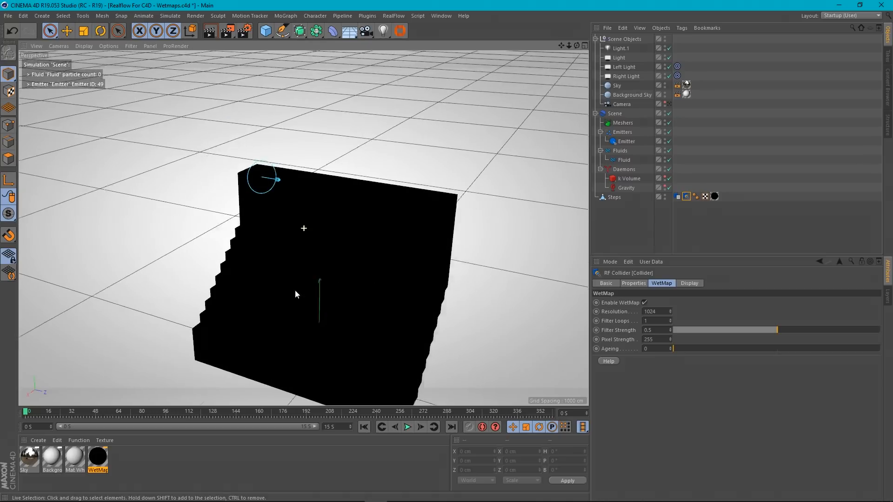
middle_click_drag(295, 291, 349, 263, "alt")
left_click_drag(312, 282, 404, 273, "alt")
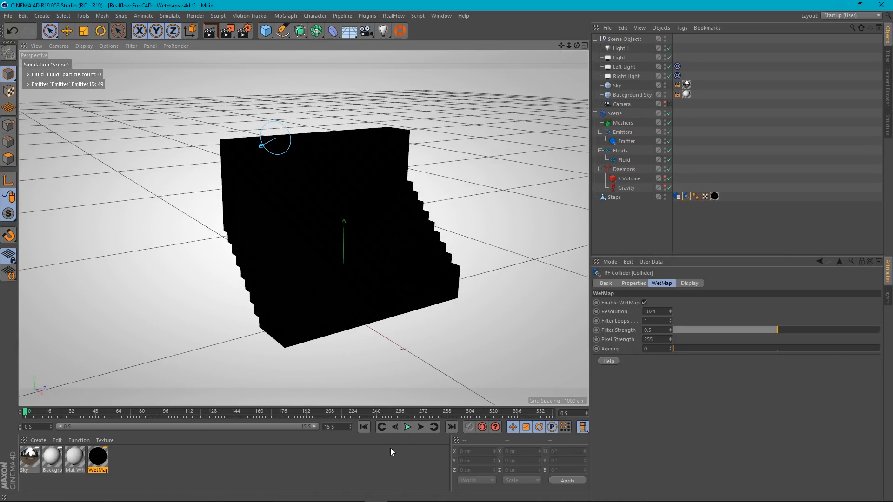
left_click(407, 427)
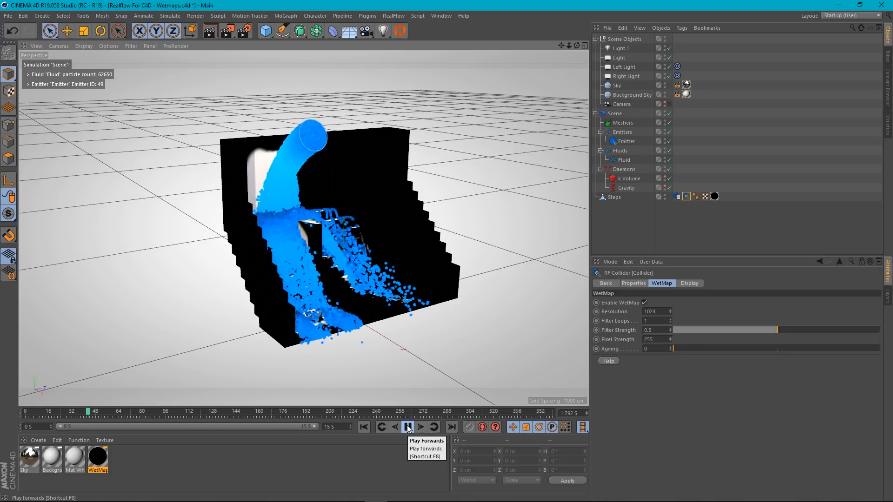
left_click(408, 427)
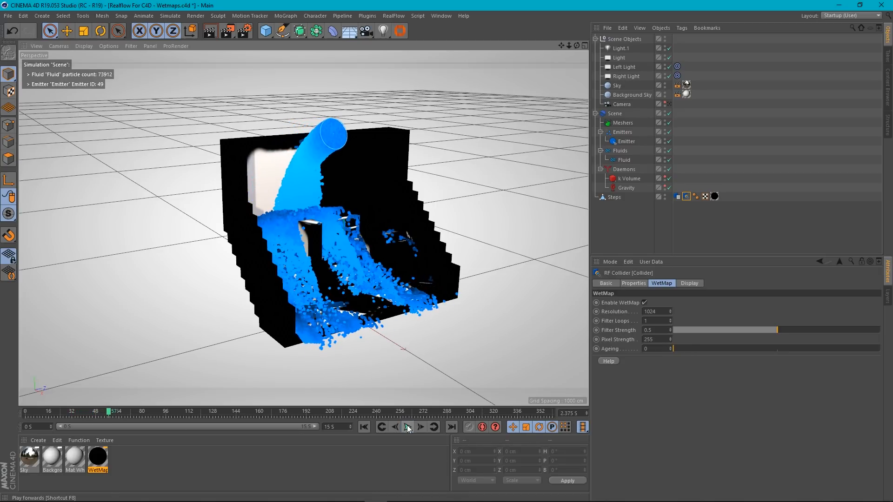
left_click(364, 427)
scroll(379, 237, "up", 5)
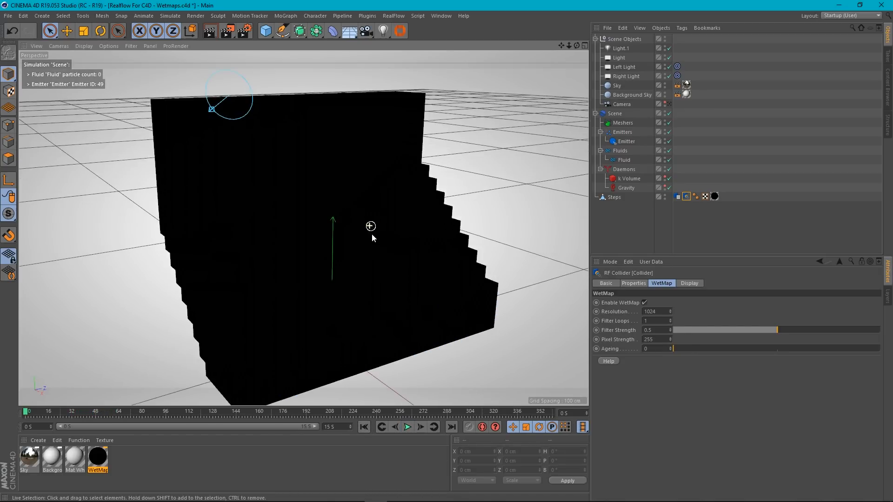
scroll(365, 276, "down", 5)
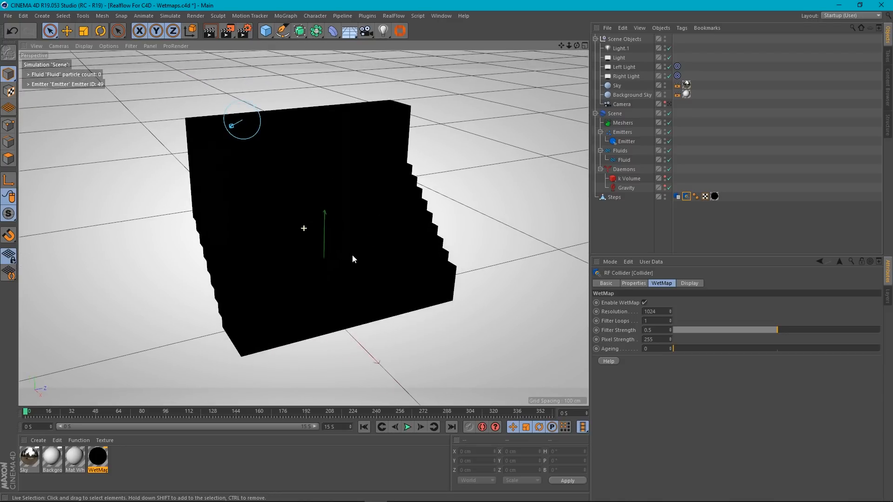
left_click_drag(366, 256, 363, 270, "alt")
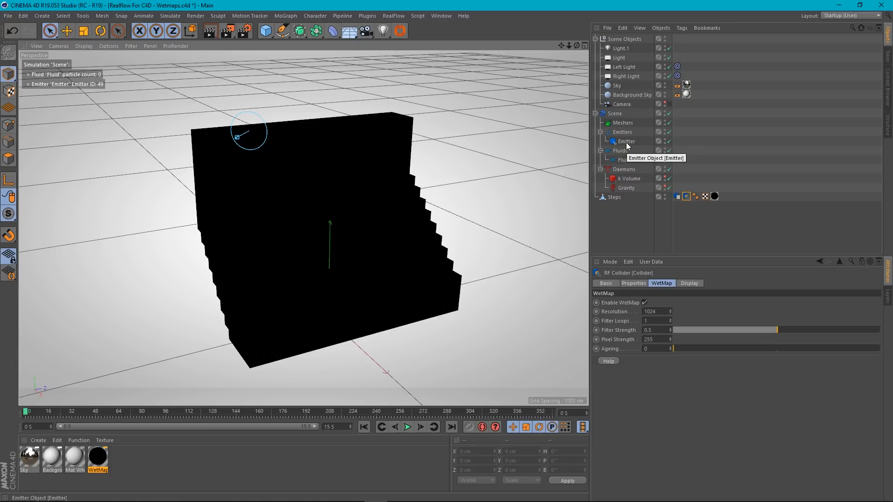
- Review the Solver and Cache settings of the RealFlow Scene object
left_click(619, 114)
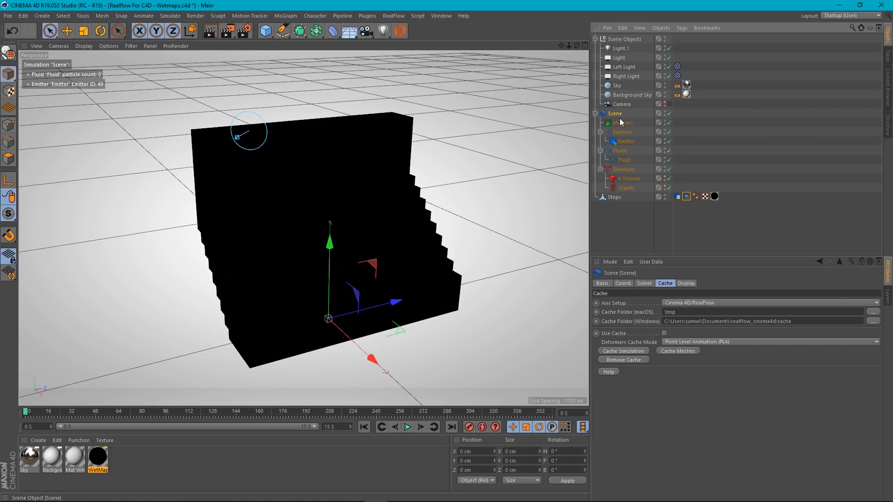
left_click(645, 284)
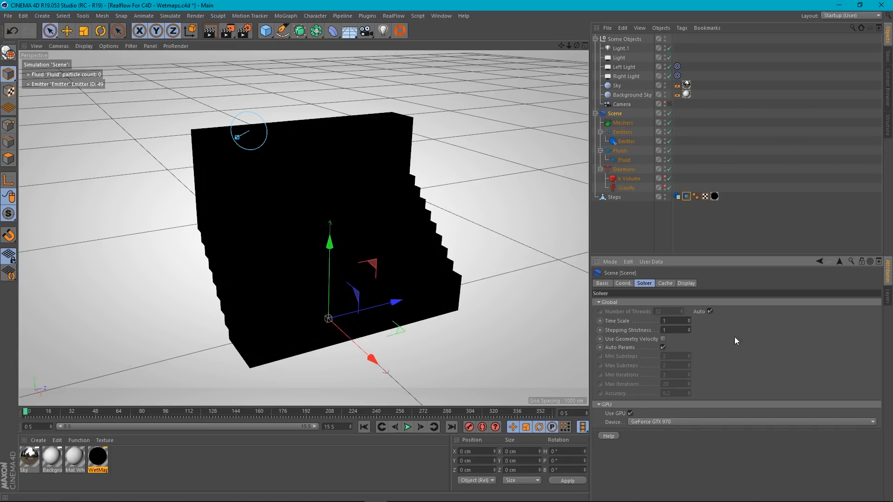
left_click(665, 285)
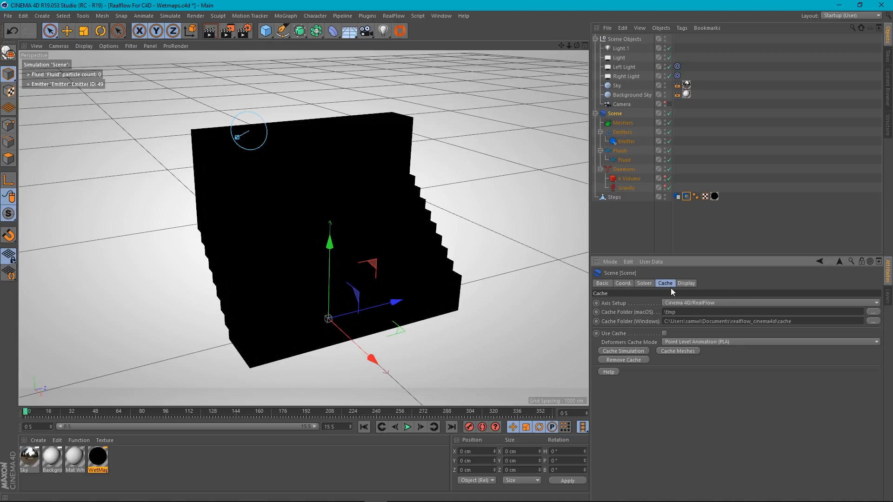
- Set the Fluid object's Resolution to 40
left_click(621, 151)
left_click(624, 160)
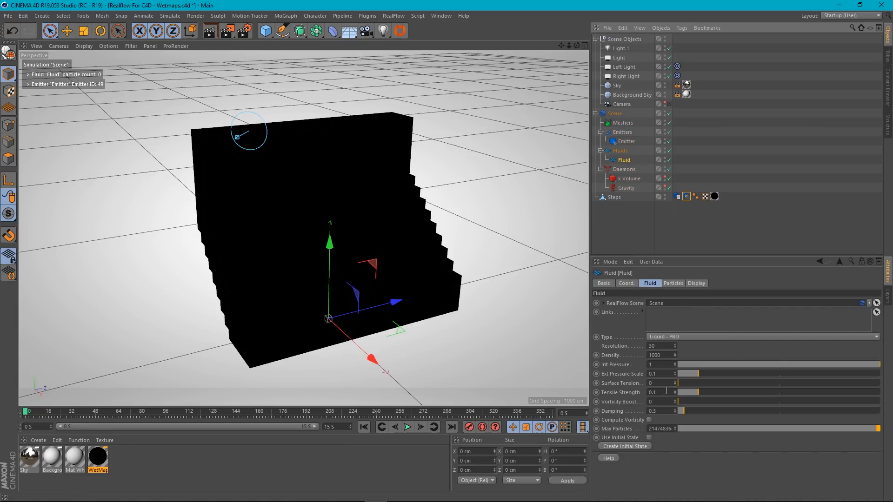
double_click(651, 346)
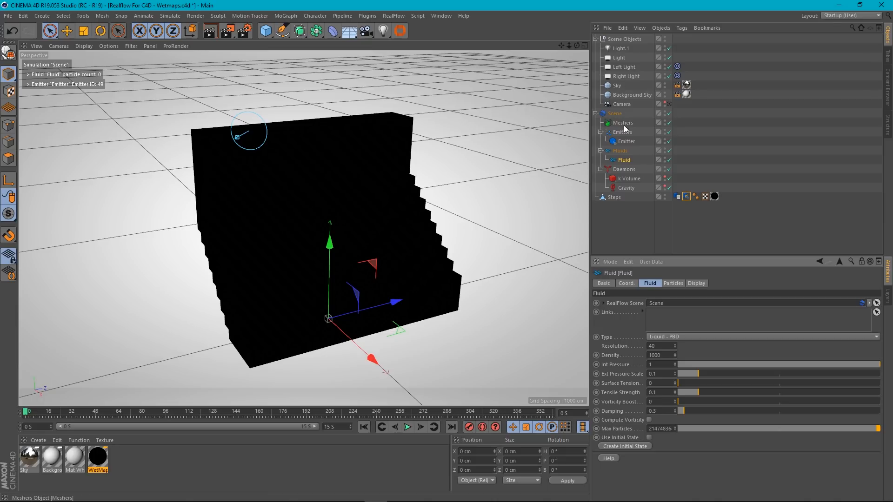
- Open the realflow_cinema4d cache folder in File Explorer and start caching the RealFlow Scene's simulation
left_click(615, 114)
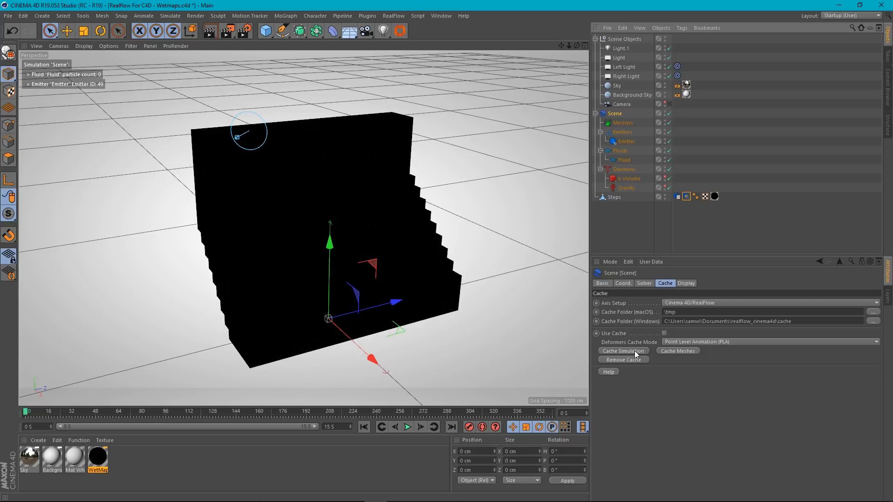
mouse_move(129, 495)
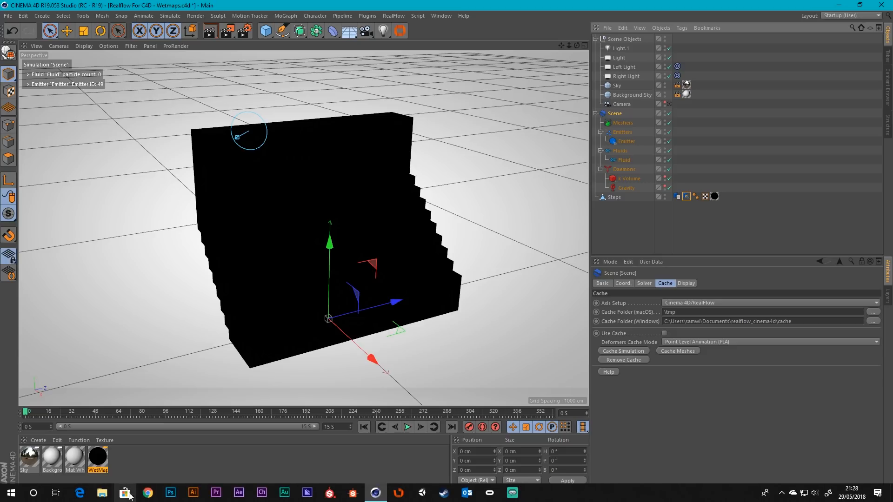
left_click(102, 493)
left_click_drag(289, 4, 352, 87)
double_click(327, 189)
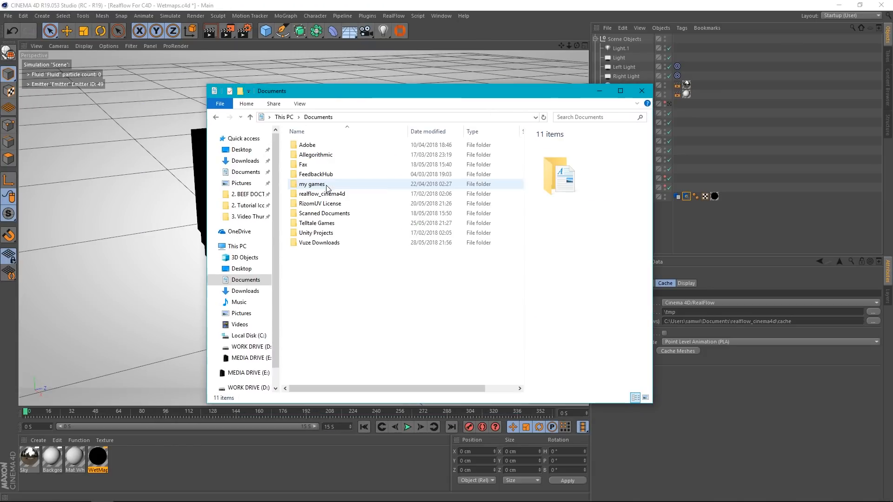
double_click(309, 195)
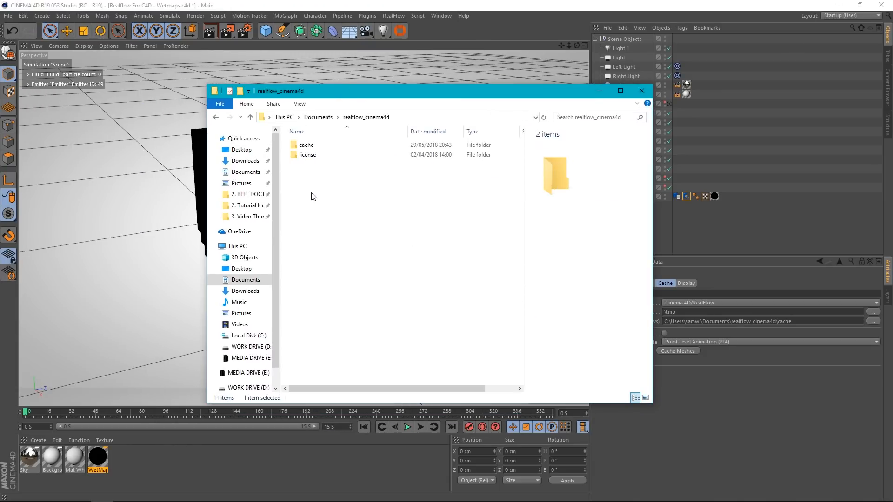
double_click(306, 146)
left_click_drag(421, 99, 240, 79)
left_click(616, 350)
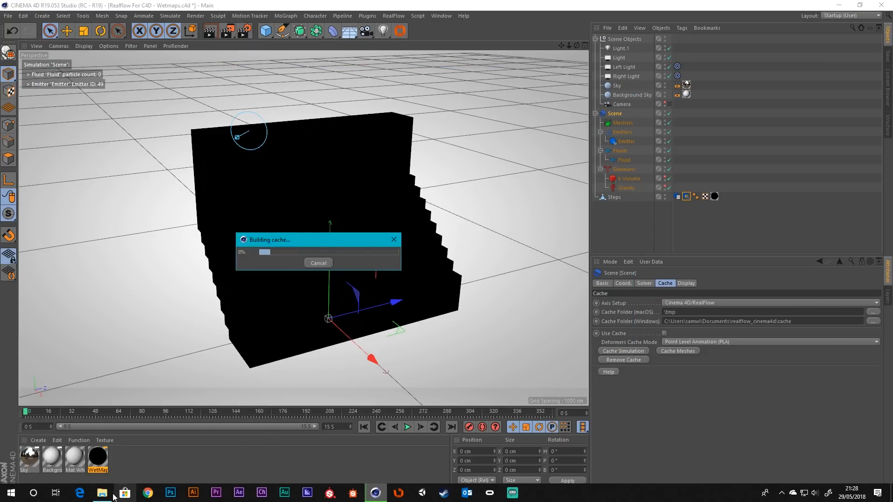
- Inspect the Fluid ABC files being written to the cache folder and preview RealFlow WetMap0Color_00017.png
left_click(112, 494)
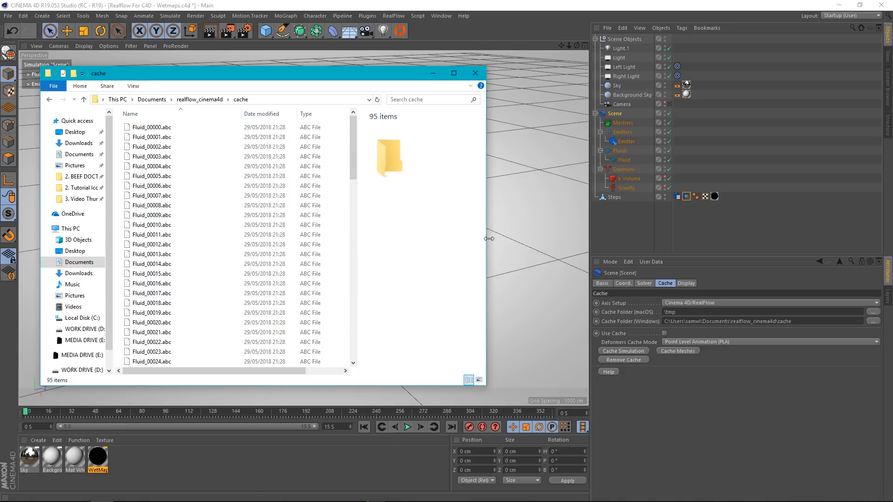
left_click_drag(488, 239, 682, 239)
scroll(360, 200, "down", 2)
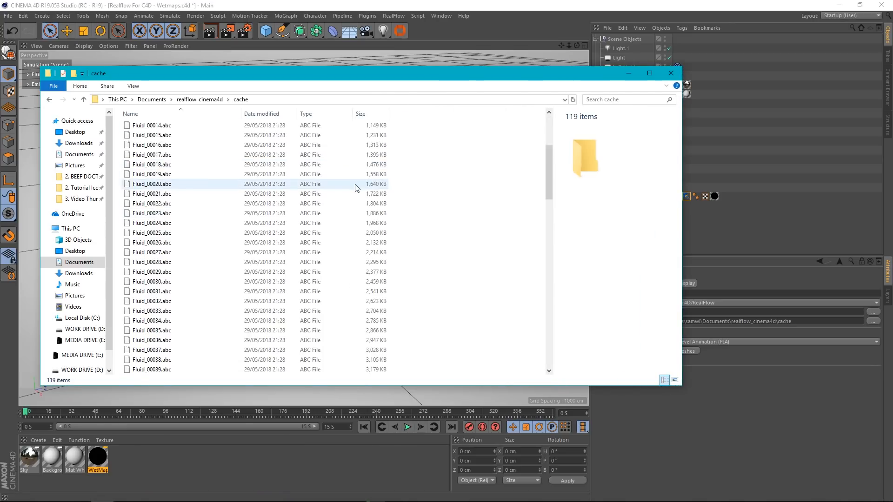
left_click_drag(547, 138, 546, 252)
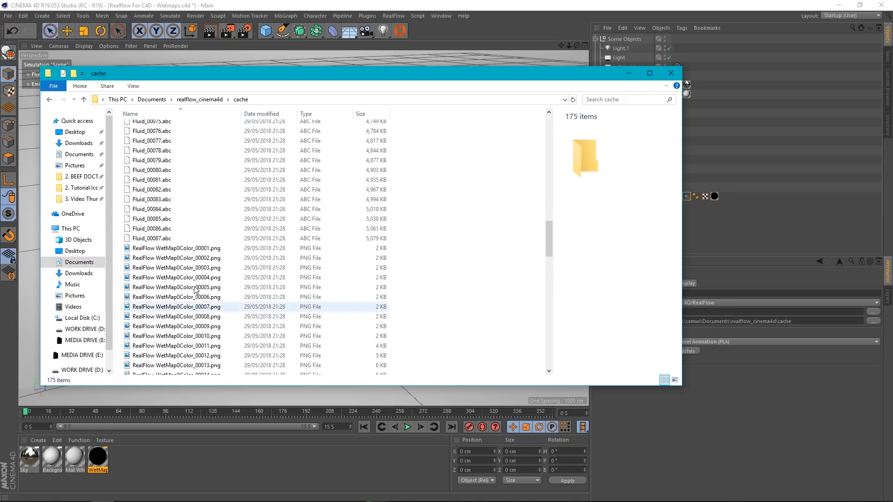
left_click(167, 290)
scroll(169, 294, "down", 7)
left_click(182, 305)
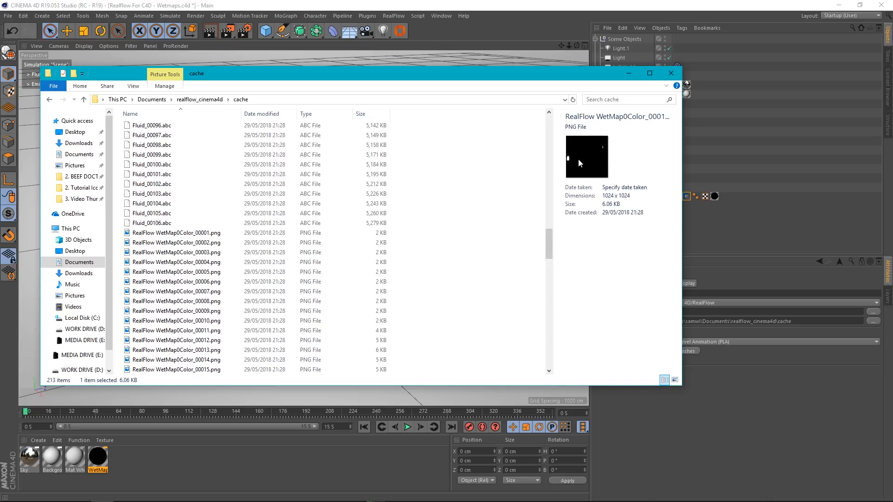
left_click_drag(552, 210, 447, 211)
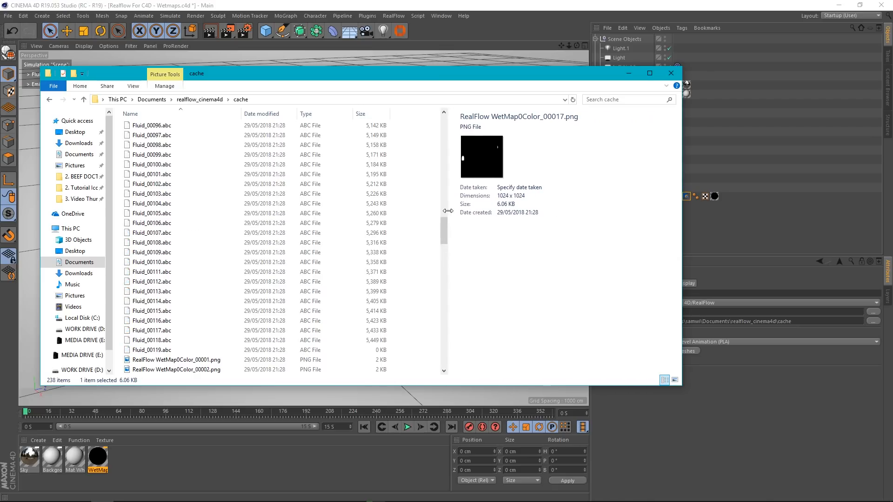
- Preview later wet map images in the cache folder, including frames 00130 and 00150, and close the folder window
scroll(177, 289, "down", 20)
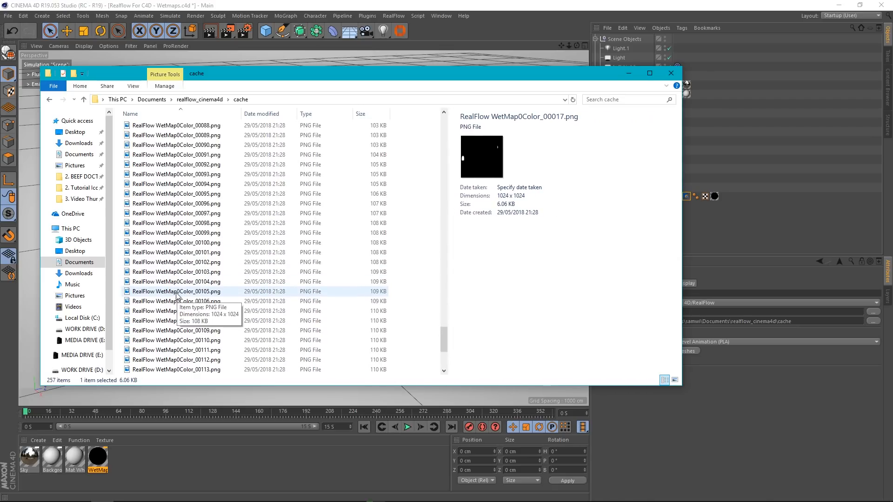
scroll(176, 298, "down", 6)
left_click(159, 370)
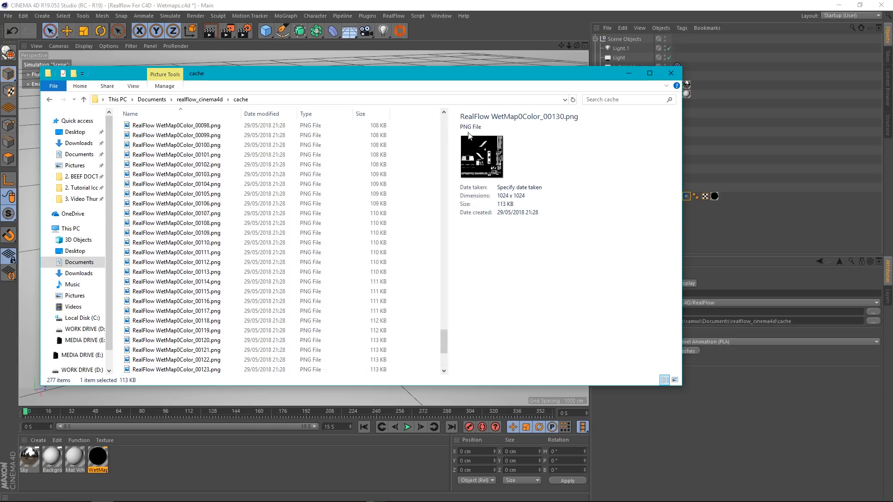
scroll(233, 319, "down", 9)
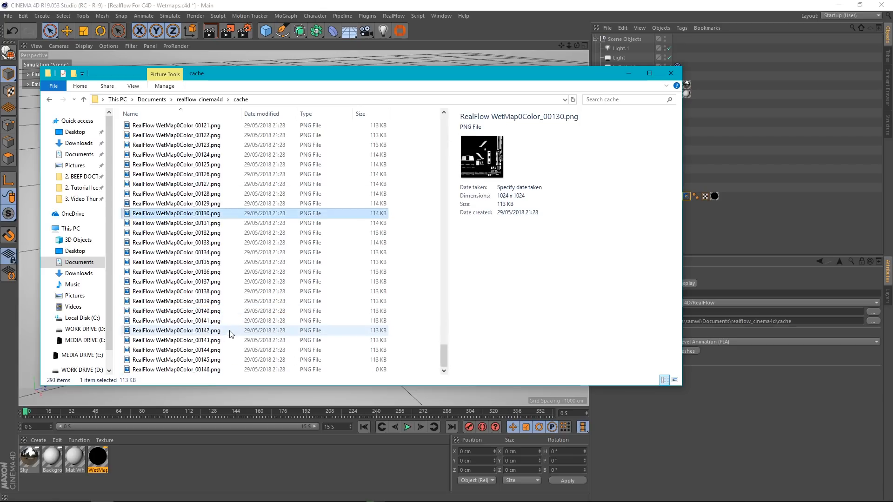
scroll(223, 298, "down", 9)
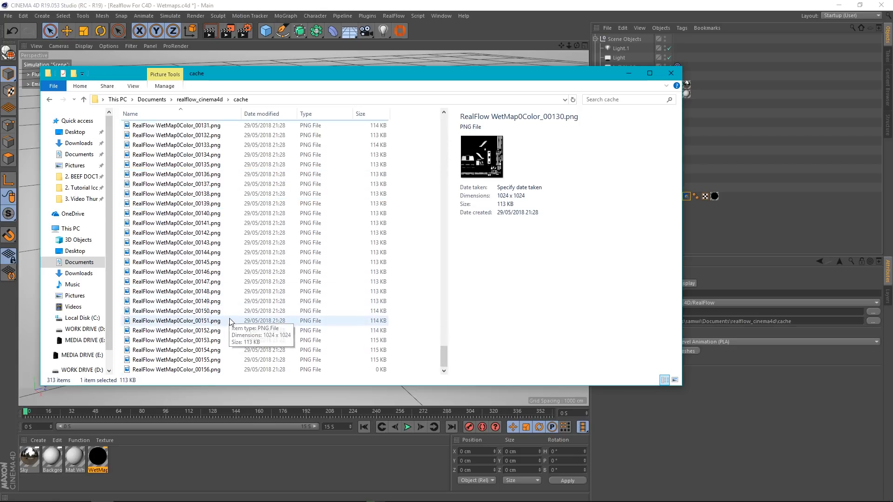
left_click(191, 360)
scroll(347, 291, "down", 11)
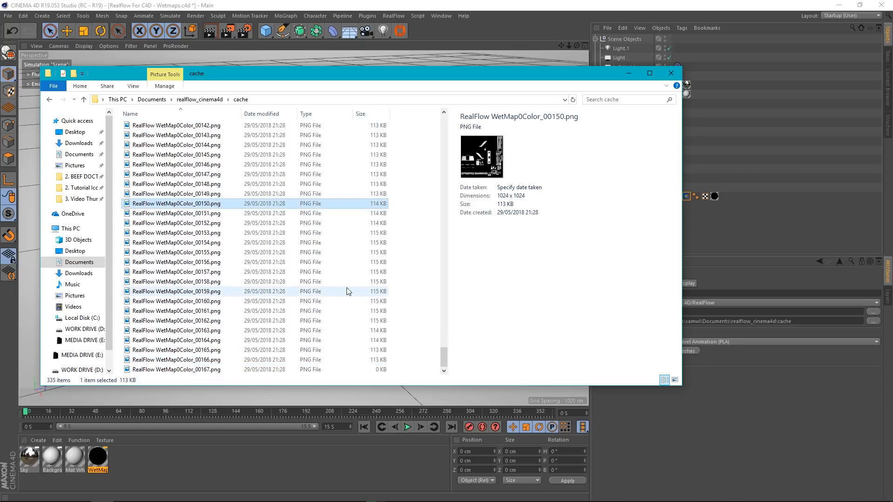
scroll(267, 316, "down", 3)
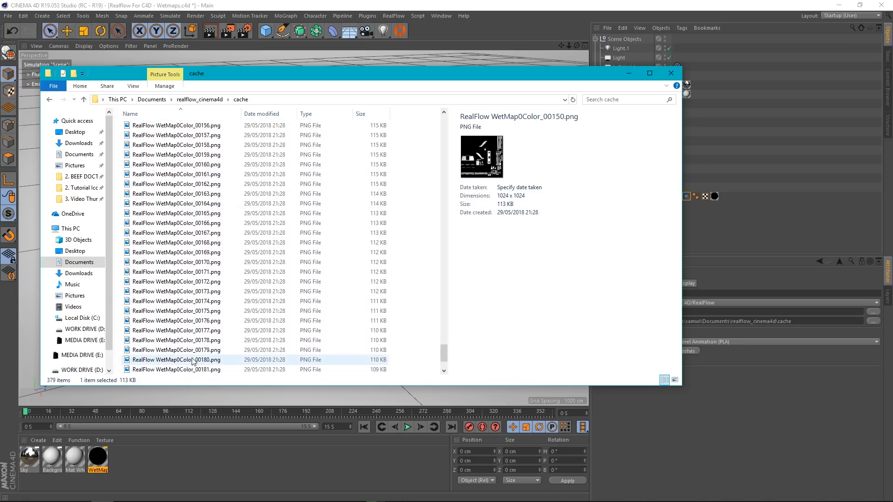
left_click(192, 360)
left_click(670, 73)
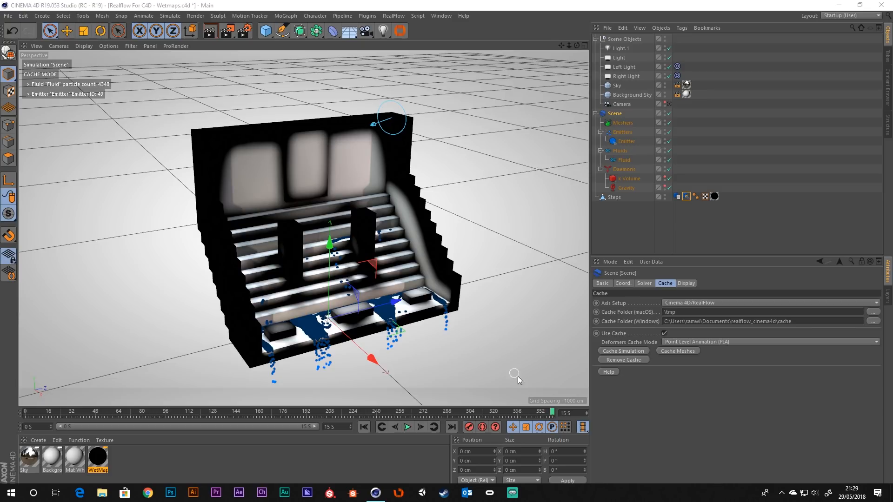
- Play the cached simulation from the first frame, stop it and rewind to the start
left_click(365, 427)
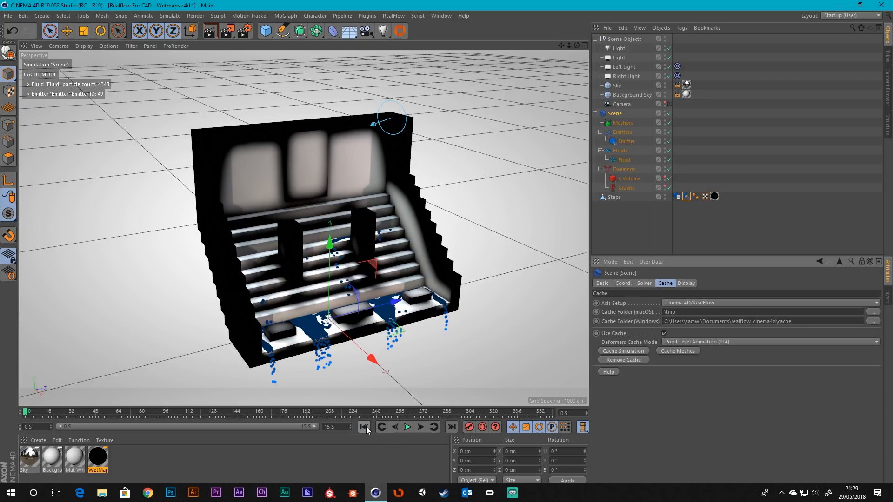
left_click(408, 428)
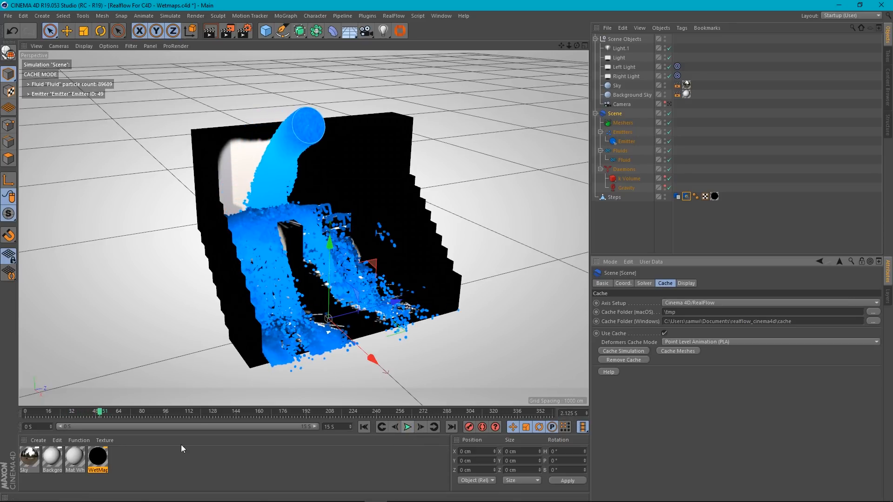
left_click(408, 428)
left_click_drag(102, 415, 1, 439)
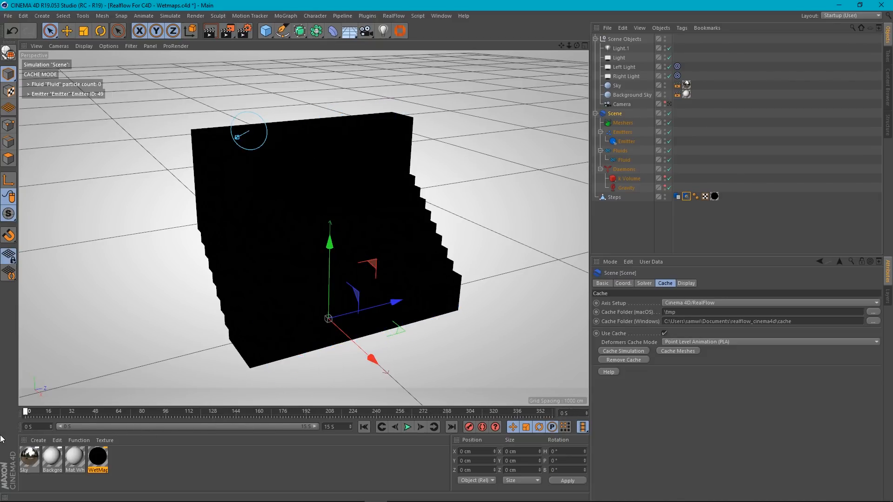
- Scrub the cached fluid forward and back to frame 0 in the Front view, and return to the Perspective view
middle_click(528, 273)
middle_click(444, 324)
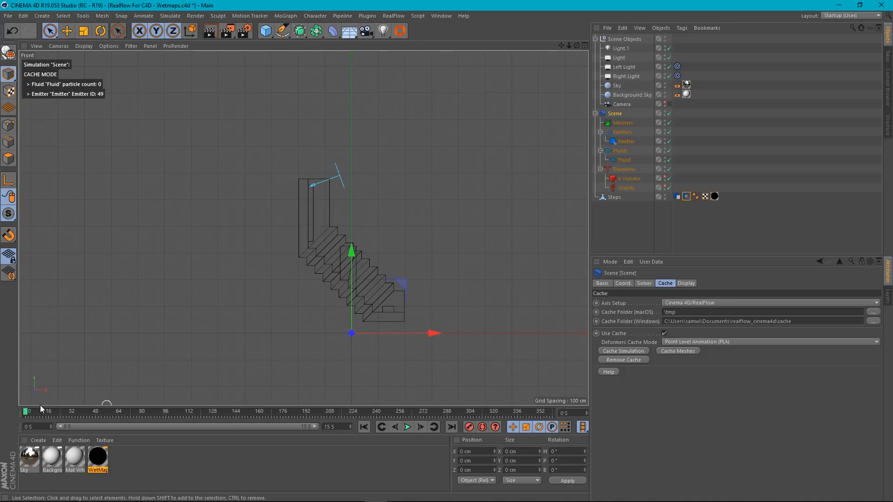
left_click_drag(26, 414, 340, 412)
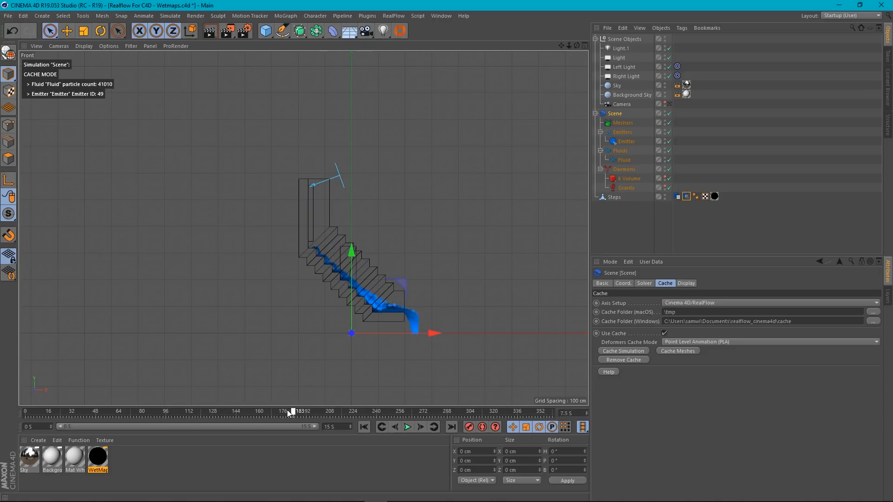
left_click_drag(286, 409, 25, 412)
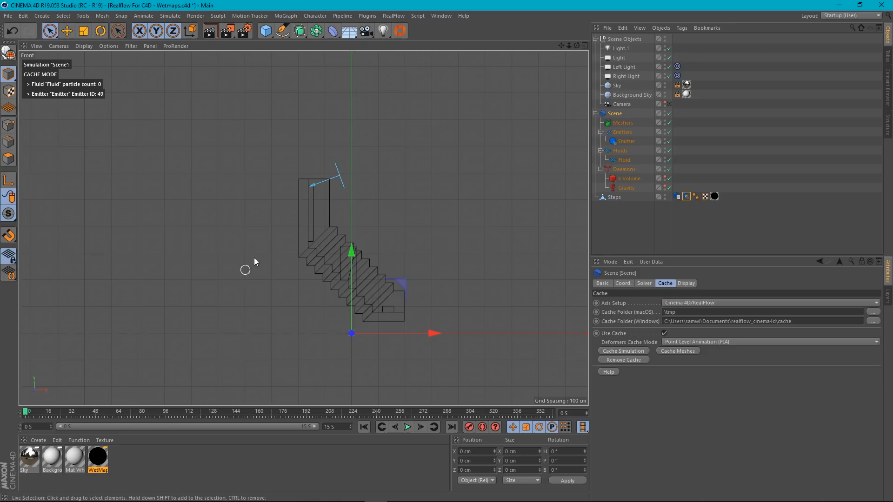
middle_click(254, 258)
middle_click(169, 132)
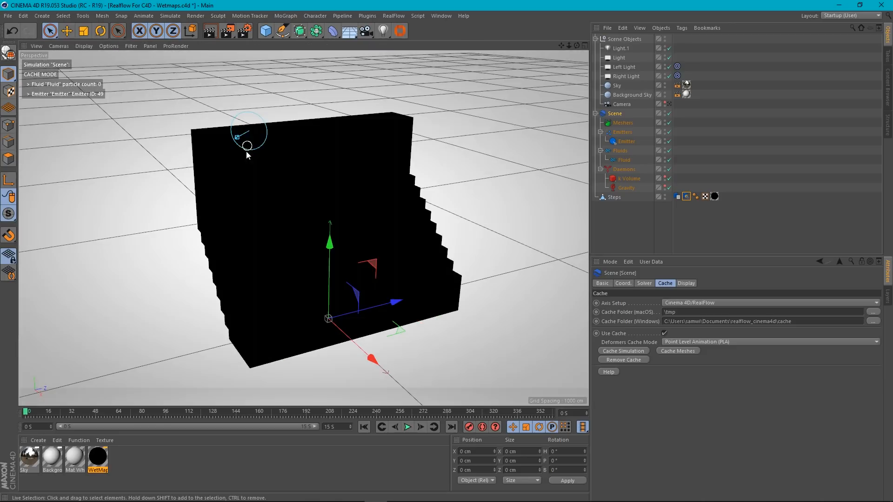
- Clear the RealFlow WetMap texture from the WetMap material's Color channel and close the Material Editor
mouse_move(393, 217)
left_mouse_down("alt")
mouse_move(362, 191)
mouse_move(387, 207)
left_mouse_up("alt")
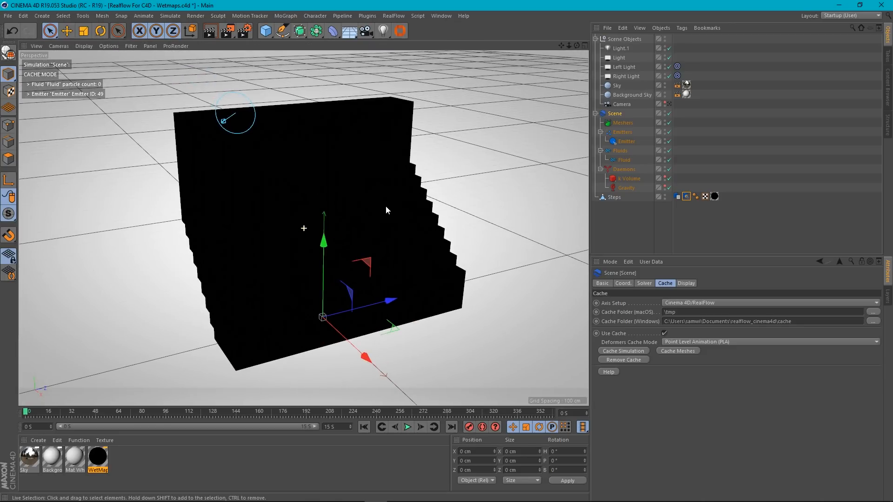
left_click(698, 216)
left_click(714, 197)
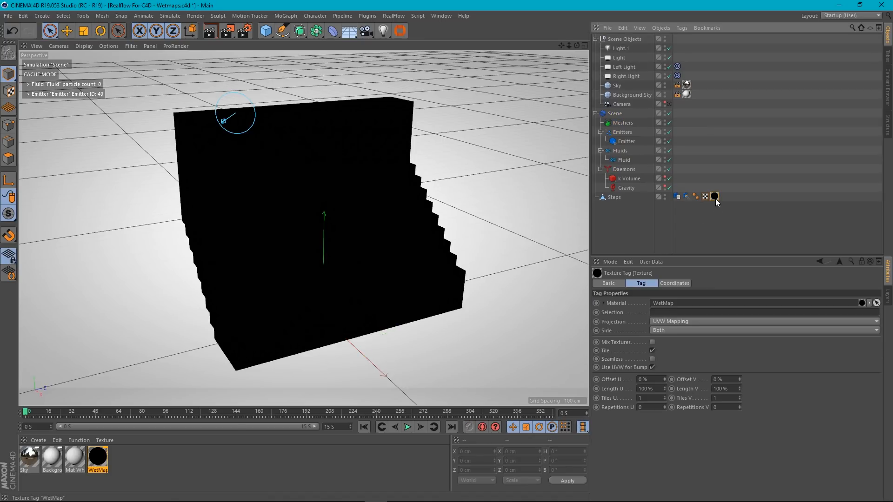
double_click(98, 457)
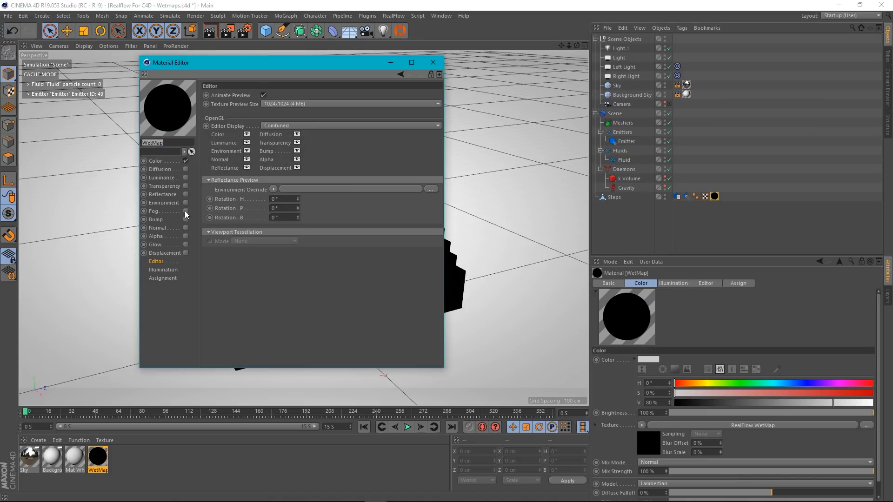
left_click(155, 160)
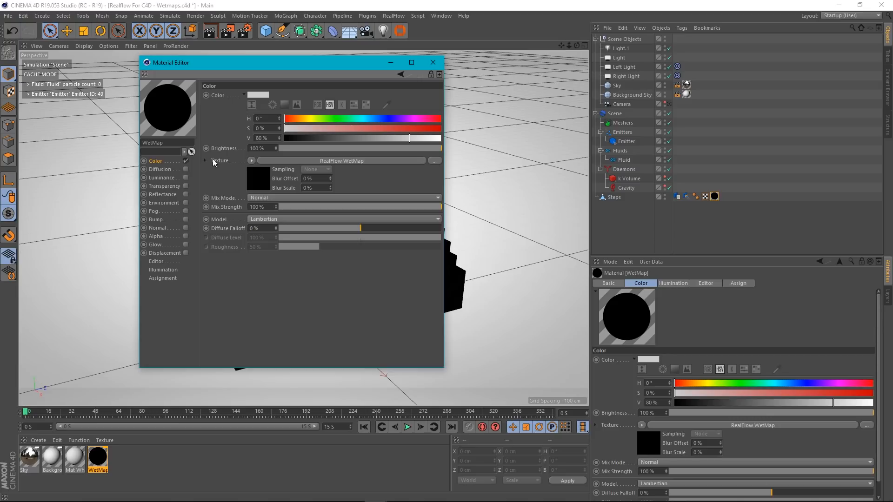
left_click(251, 161)
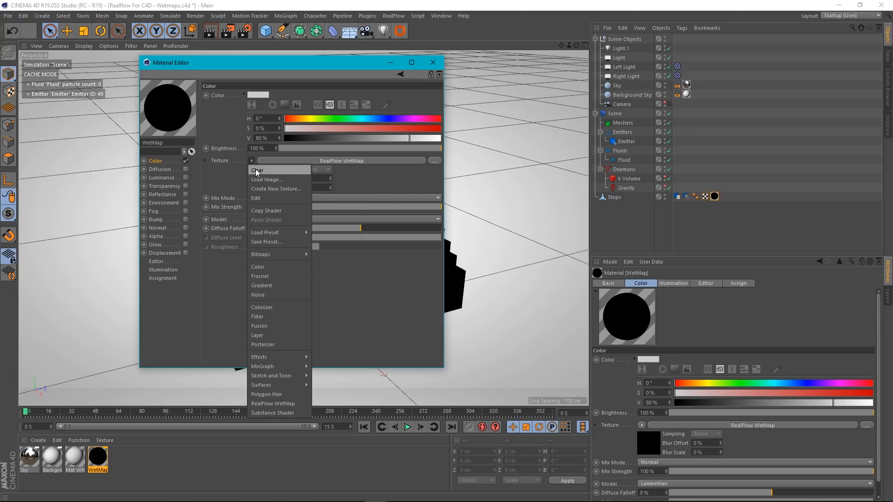
left_click(261, 170)
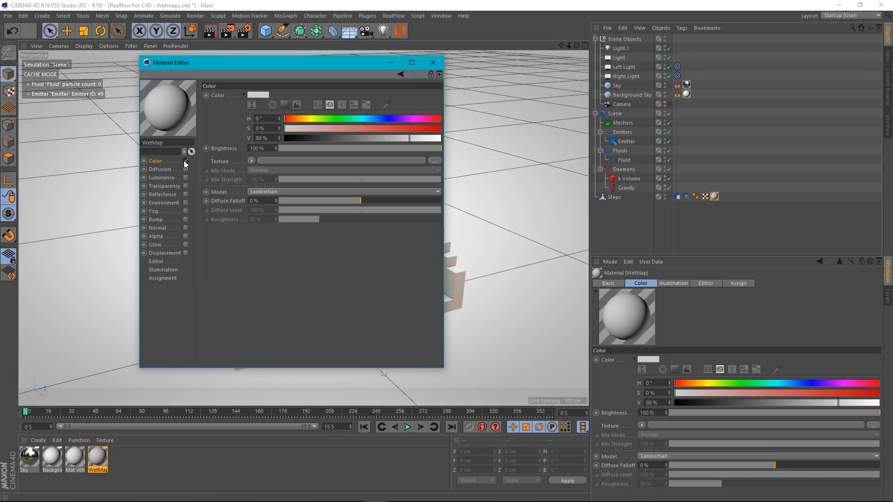
left_click_drag(328, 64, 385, 86)
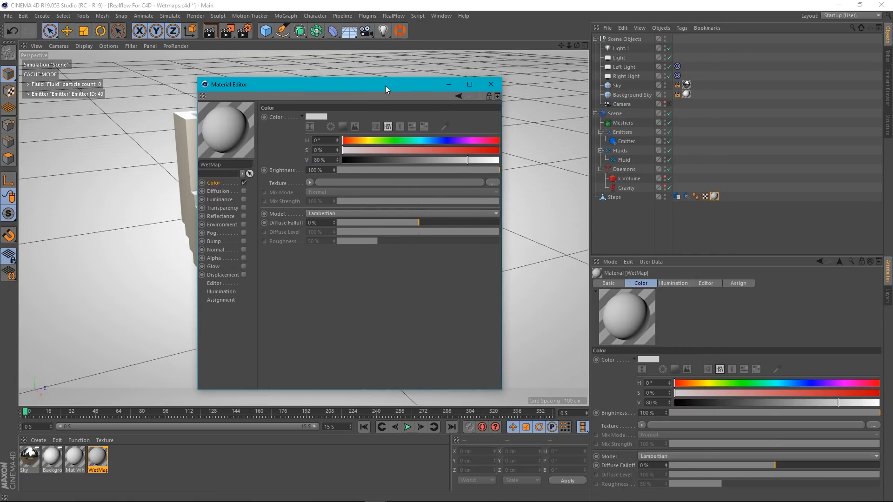
left_click(491, 85)
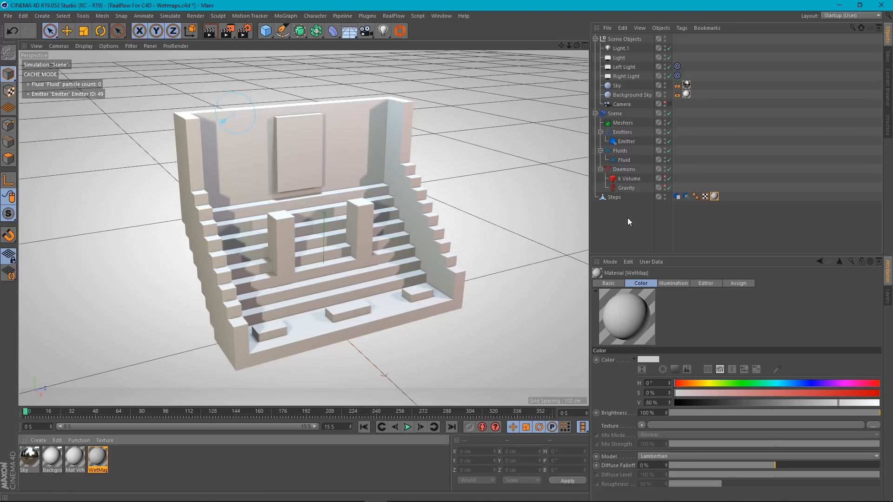
- Add a RealFlow Mesher to the scene and move the timeline to frame 94
left_click(394, 16)
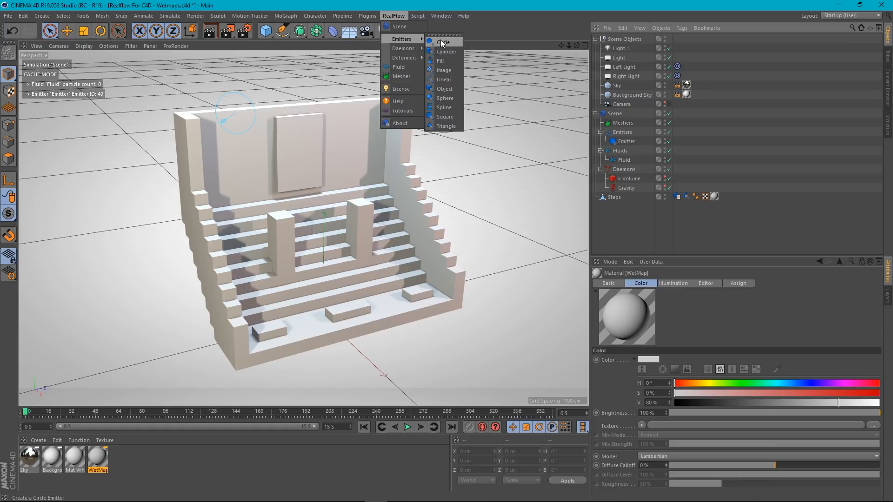
left_click(405, 77)
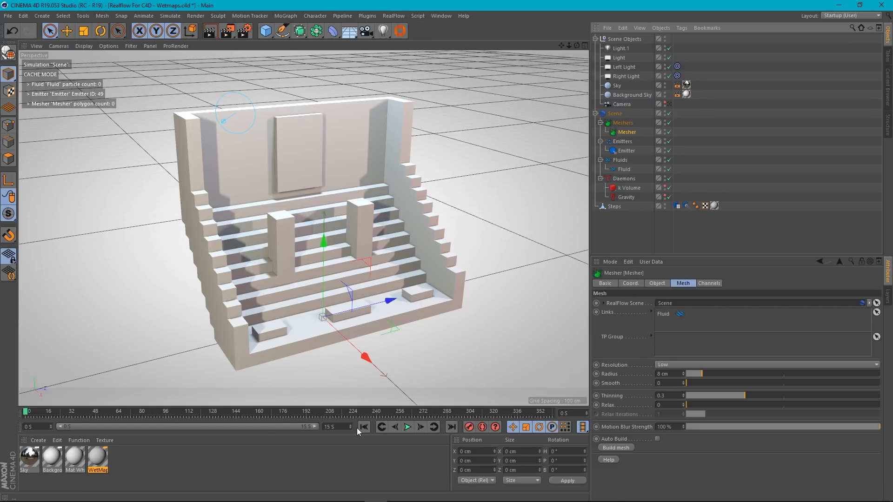
left_click_drag(26, 412, 163, 402)
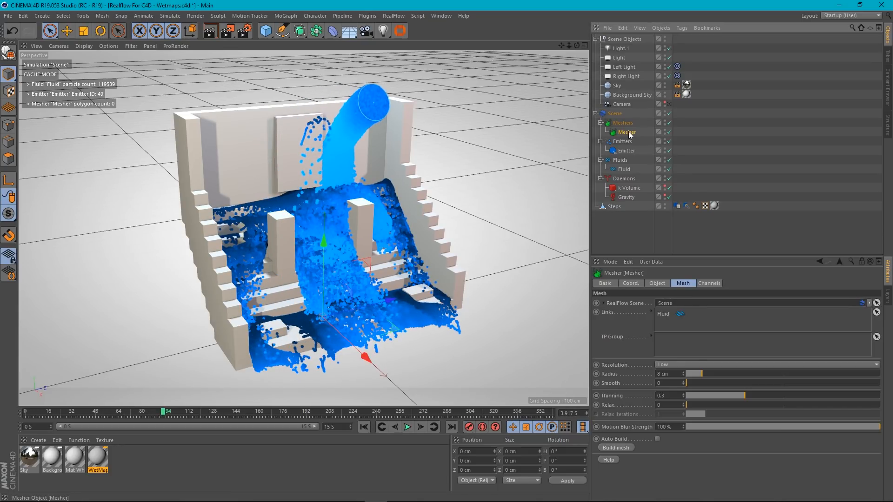
- Build the fluid mesh from the Mesher, set its Smooth value to 3 and rebuild the mesh
left_click(617, 448)
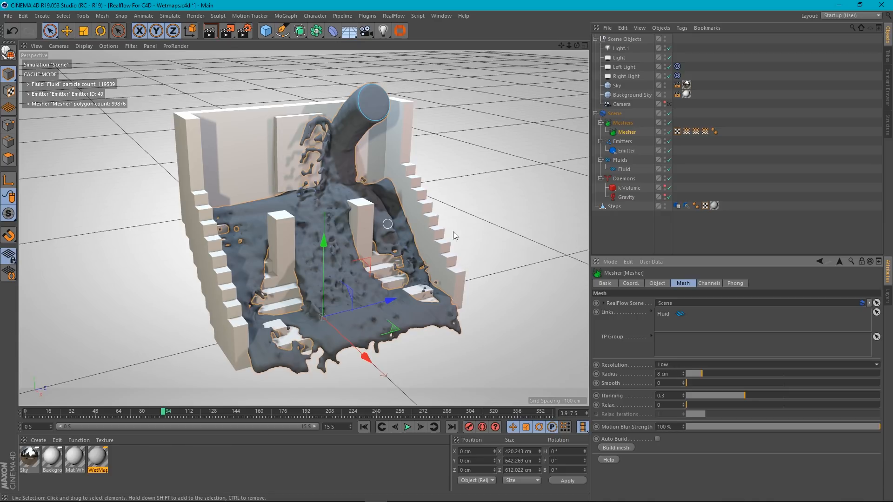
left_click(669, 374)
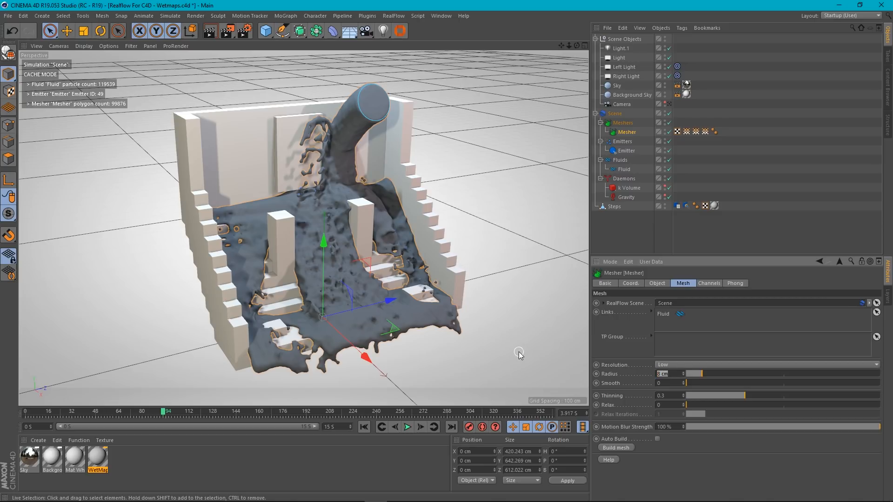
left_click_drag(692, 384, 737, 385)
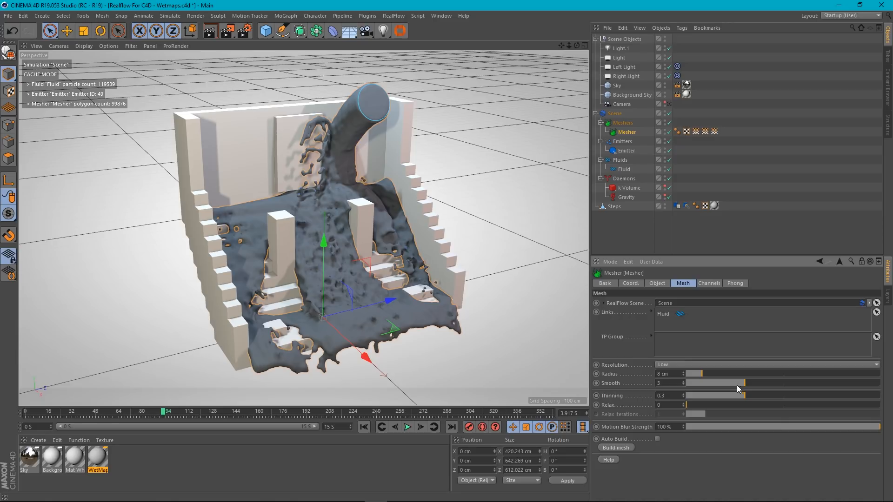
left_click(609, 448)
left_click(606, 224)
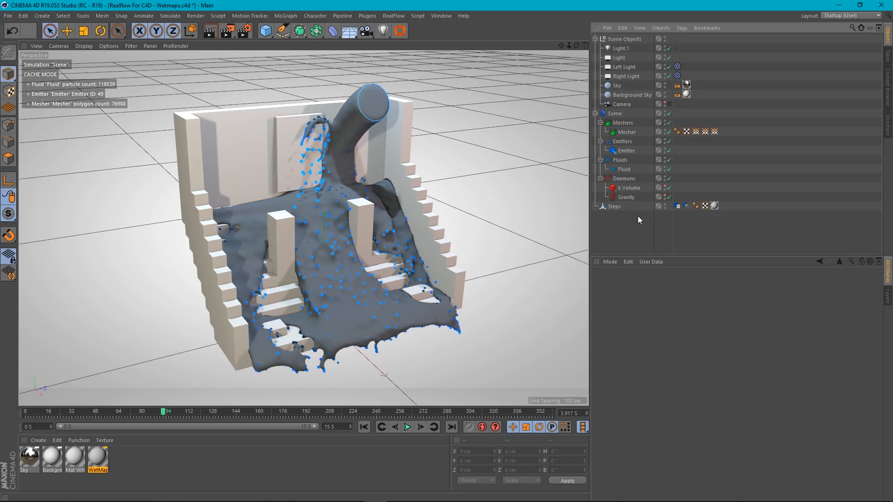
- Hide the Fluid object's particles in the viewport so only the mesh shows, and clear the selection
left_click(625, 133)
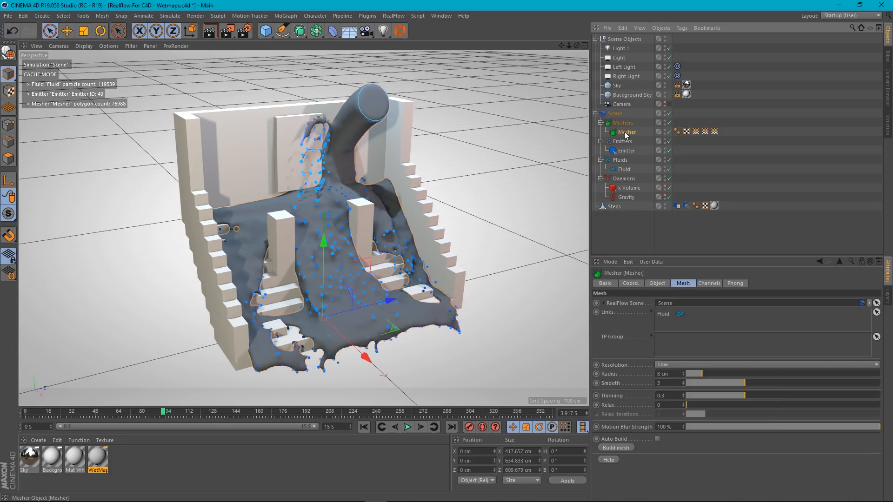
left_click(665, 167)
left_click(636, 235)
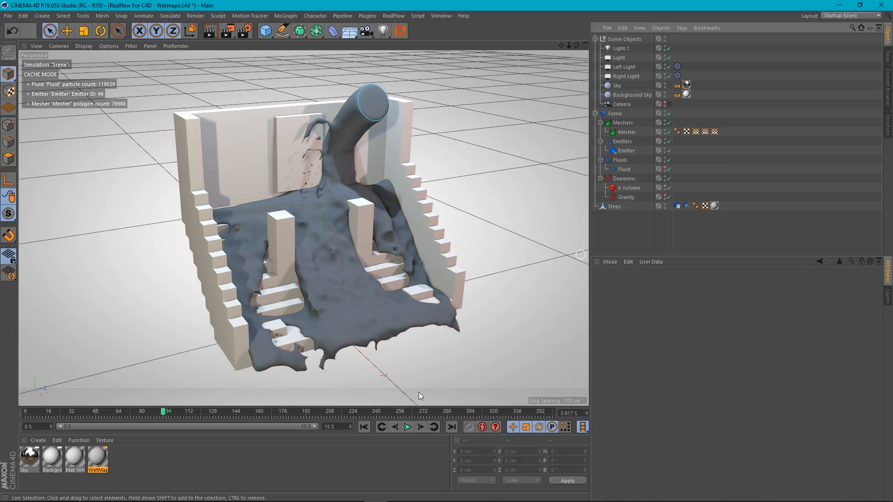
- Rebuild the mesh at frame 224, set the Mesher's Relax to 0.1 and build the mesh again
left_click_drag(169, 411, 353, 418)
left_click(627, 133)
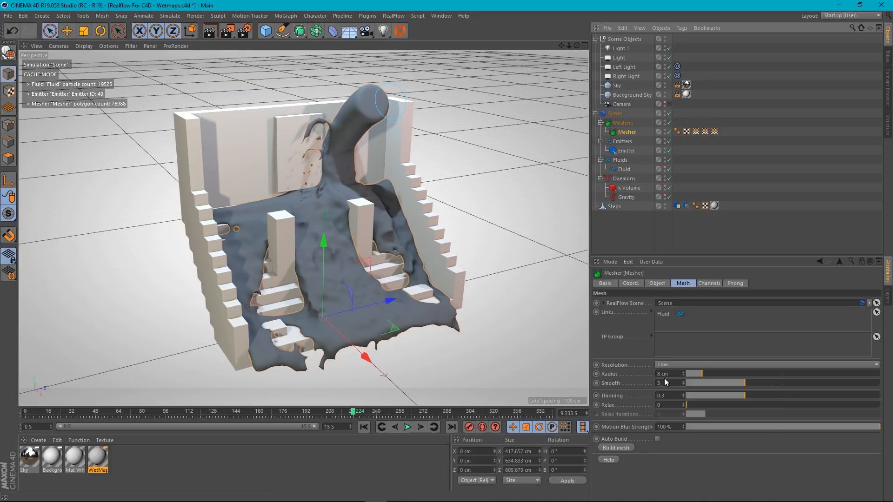
left_click(618, 449)
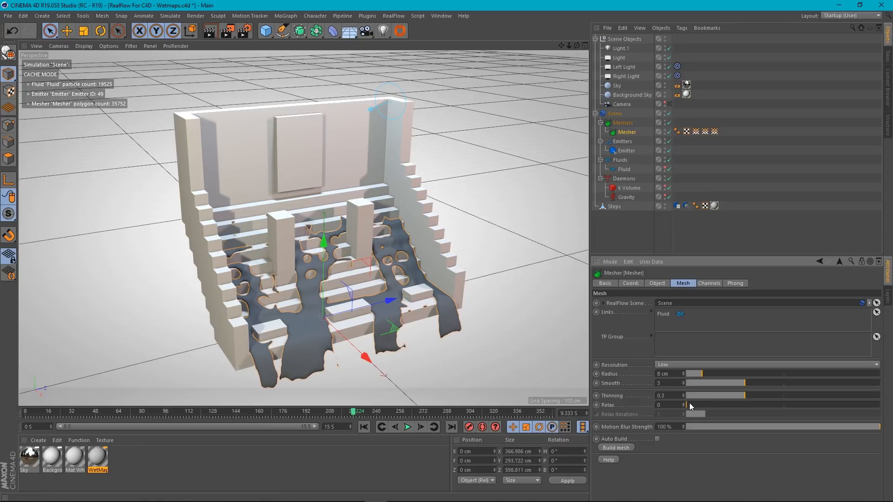
left_click_drag(690, 404, 705, 406)
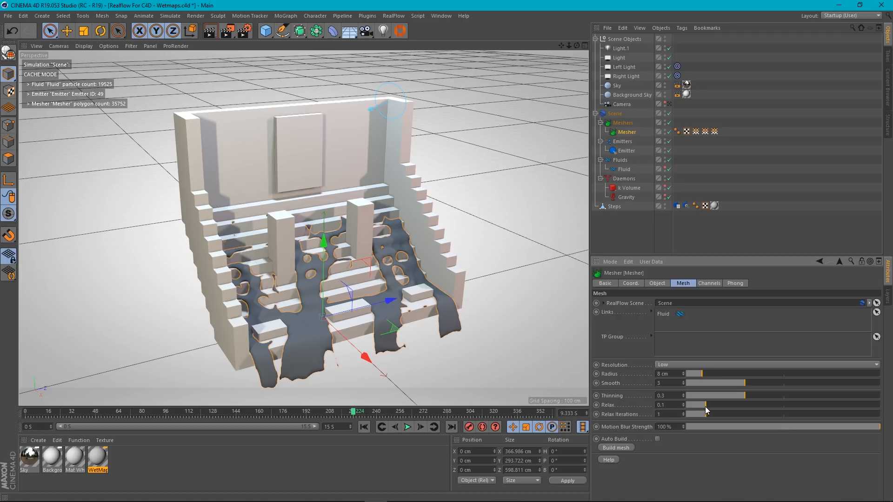
left_click(610, 447)
- Return to frame 0 and cache the meshes of the RealFlow Scene object
left_click(364, 427)
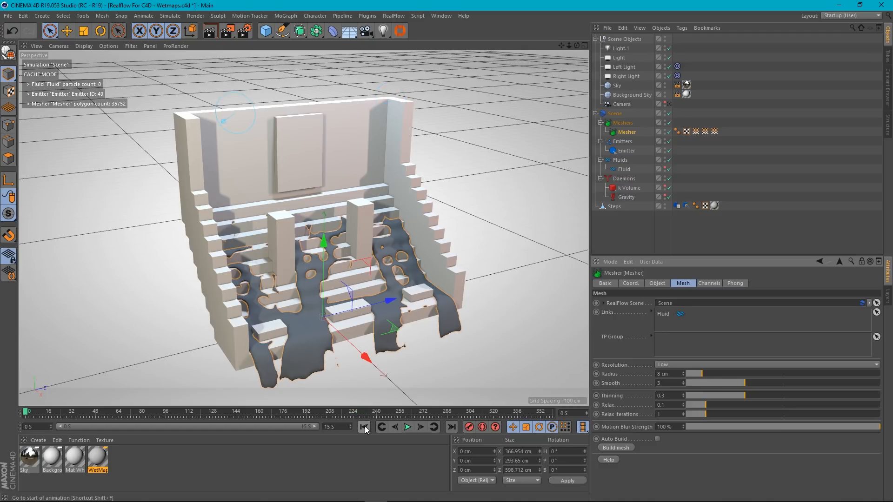
left_click(620, 113)
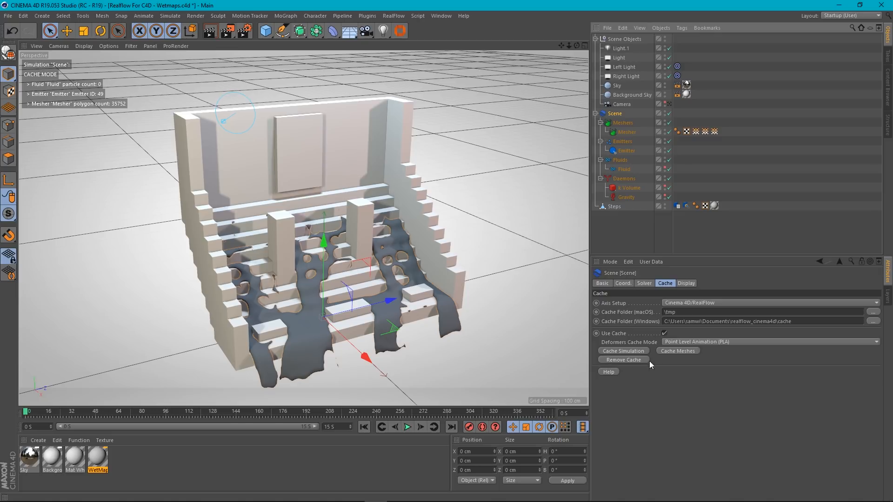
left_click(685, 351)
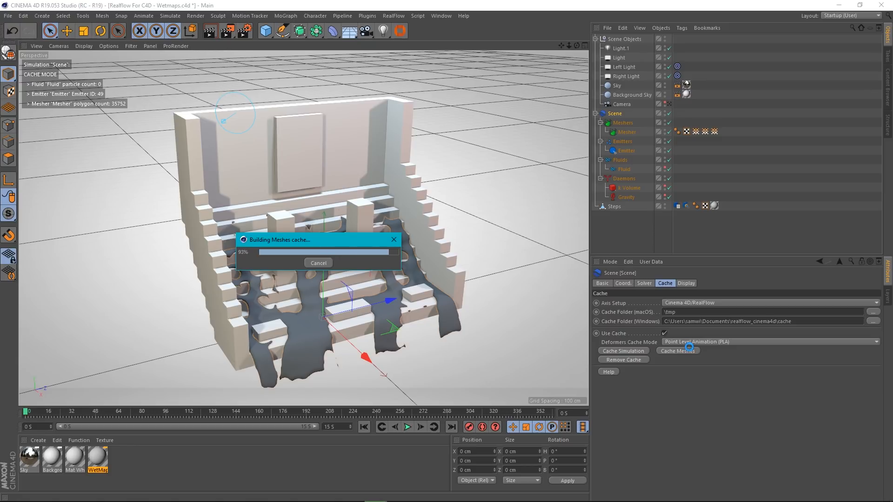
- Scrub the cached fluid mesh from the end of the timeline back to frame 0
left_click(547, 413)
mouse_move(529, 411)
left_mouse_down()
mouse_move(36, 420)
mouse_move(122, 412)
left_mouse_up()
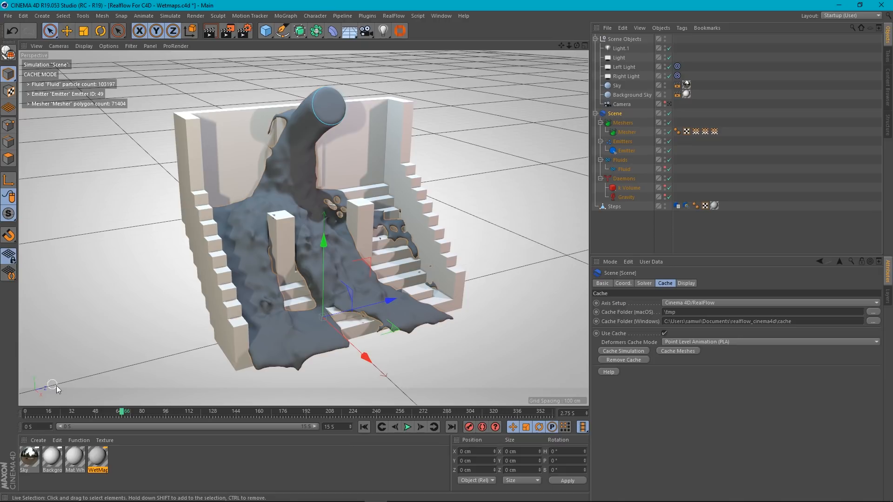
mouse_move(122, 413)
left_mouse_down()
mouse_move(589, 379)
mouse_move(21, 402)
left_mouse_up()
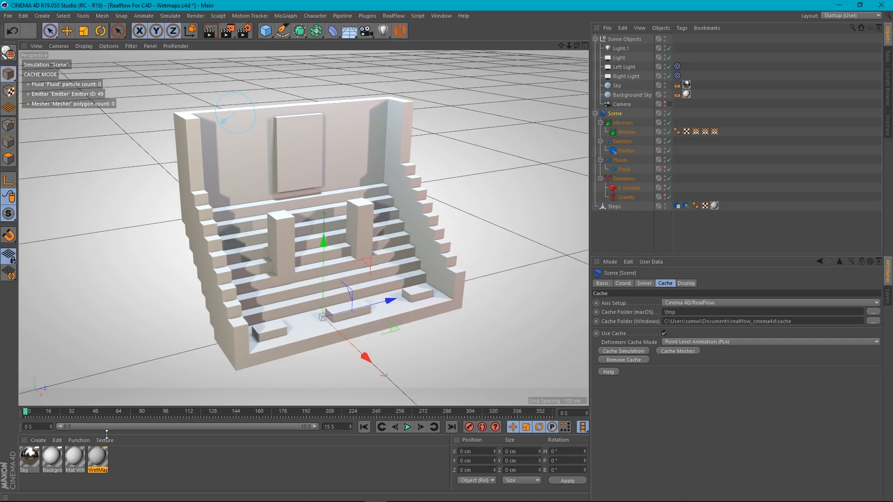
- Create a new material, place it after WetMap and rename it Fluid
double_click(138, 462)
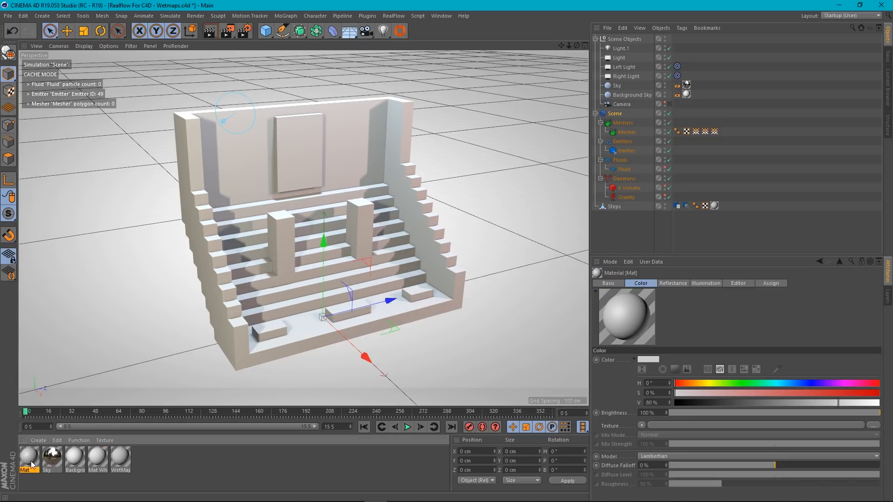
left_click_drag(31, 462, 135, 459)
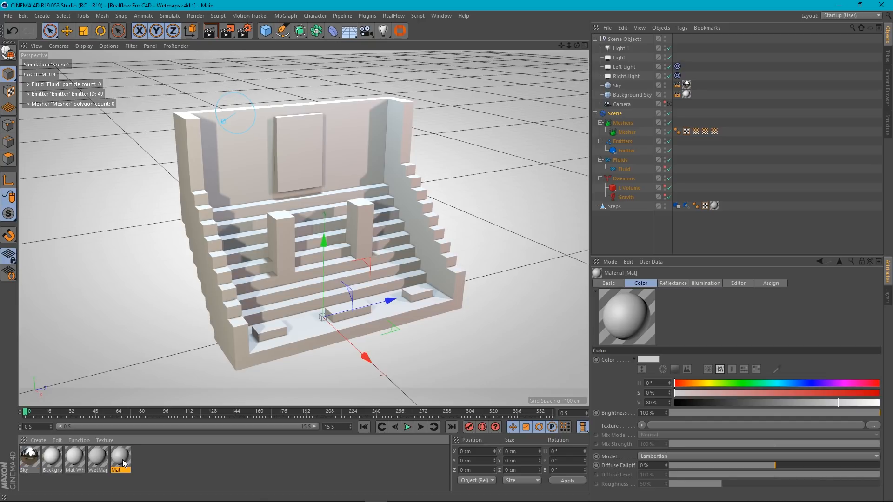
double_click(121, 459)
double_click(165, 143)
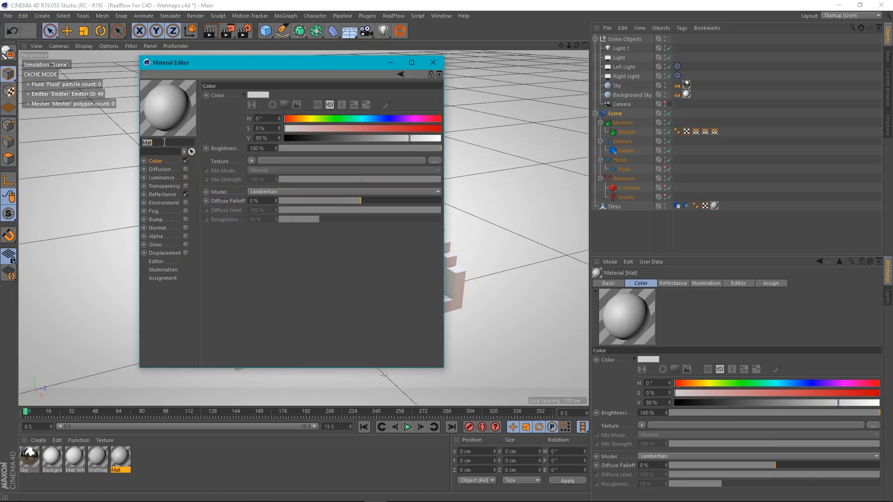
type("Fluiidd")
key("Return")
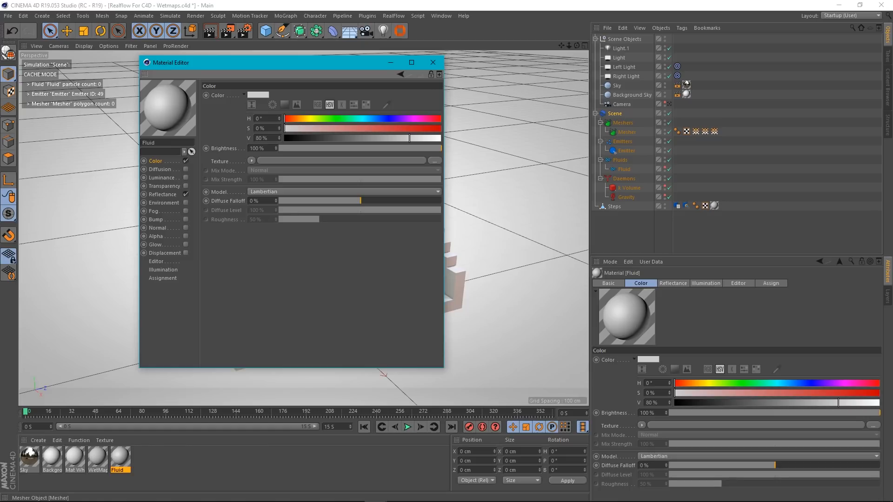
- Play the rendered Test video of the red fluid in the media player, pause it and move the player away
left_click_drag(892, 26, 375, 72)
left_click(449, 403)
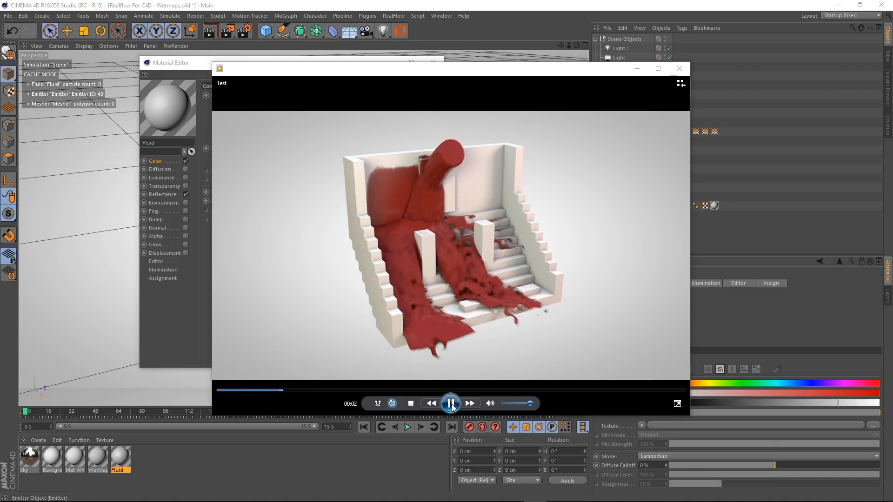
left_click(451, 403)
left_click_drag(472, 72, 892, 167)
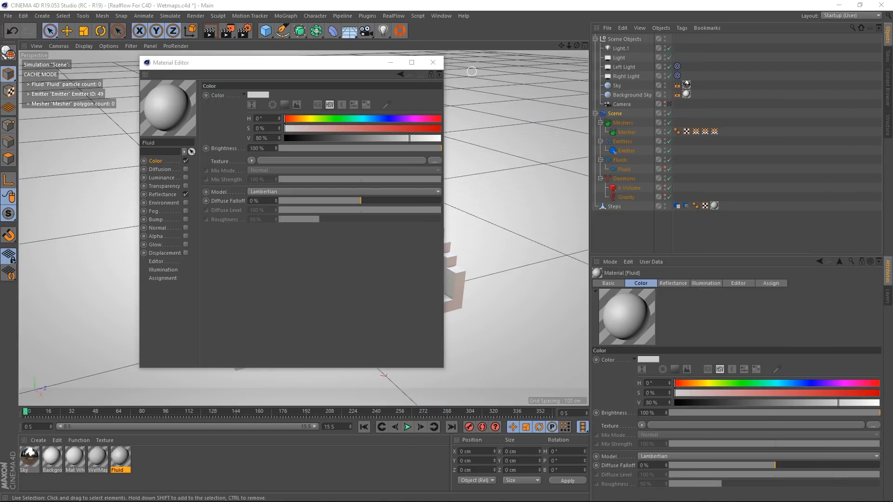
- Disable the Fluid material's Color and Reflectance channels and enable Transparency
left_click(230, 162)
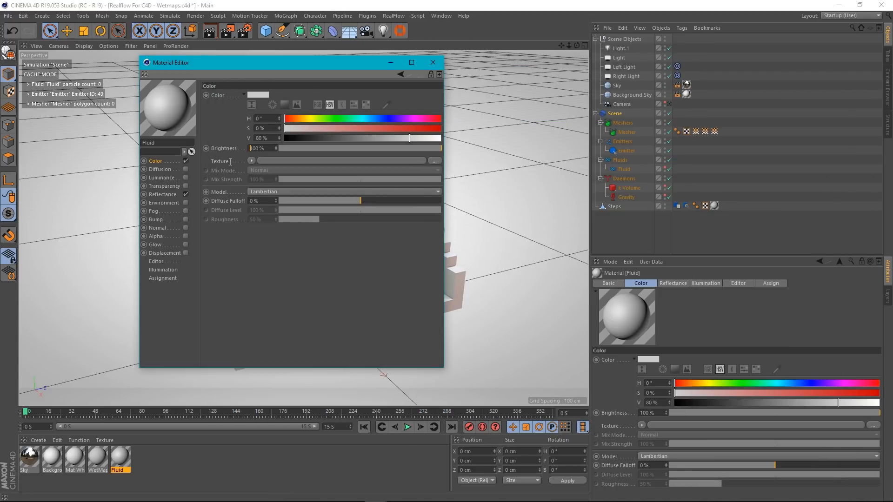
left_click(186, 160)
left_click(184, 194)
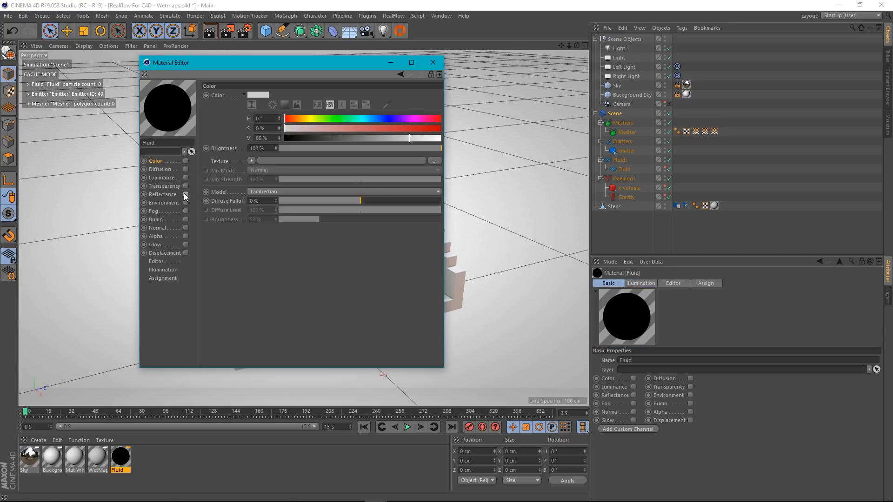
left_click(186, 186)
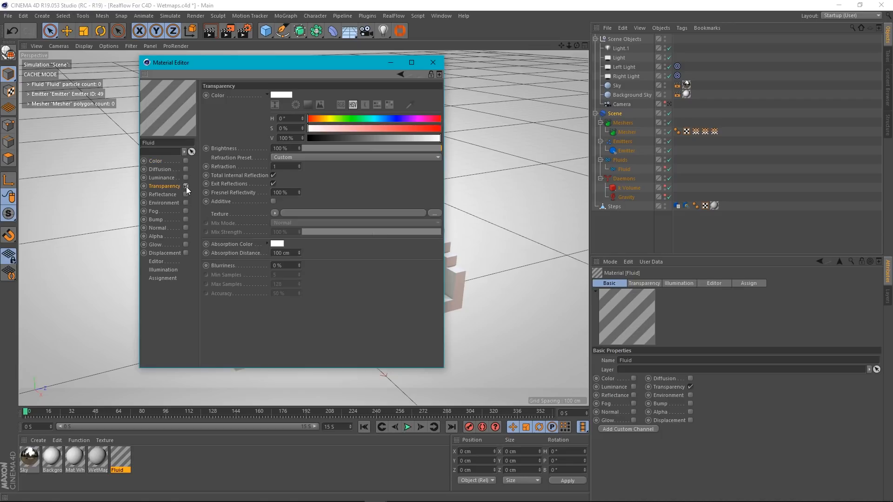
- Remove the Default Specular layer from the Fluid material's Reflectance and check the remaining Transparency layer
left_click(166, 195)
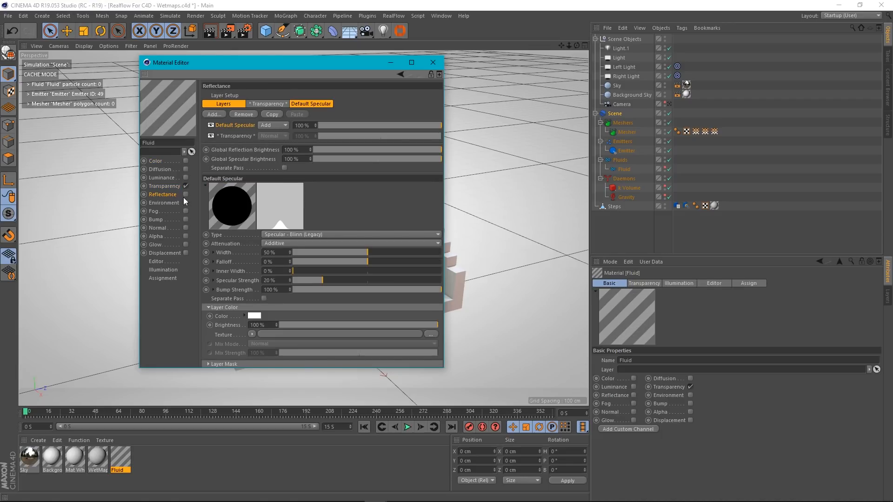
left_click(246, 115)
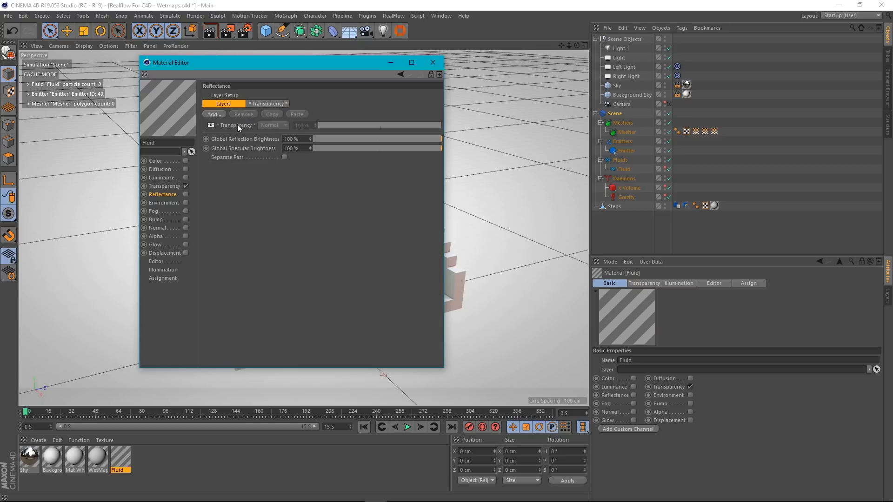
left_click(238, 124)
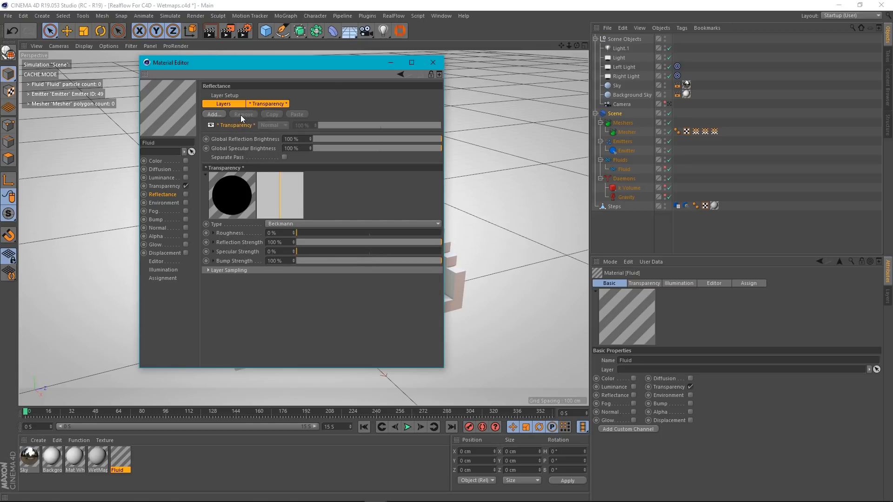
left_click(164, 186)
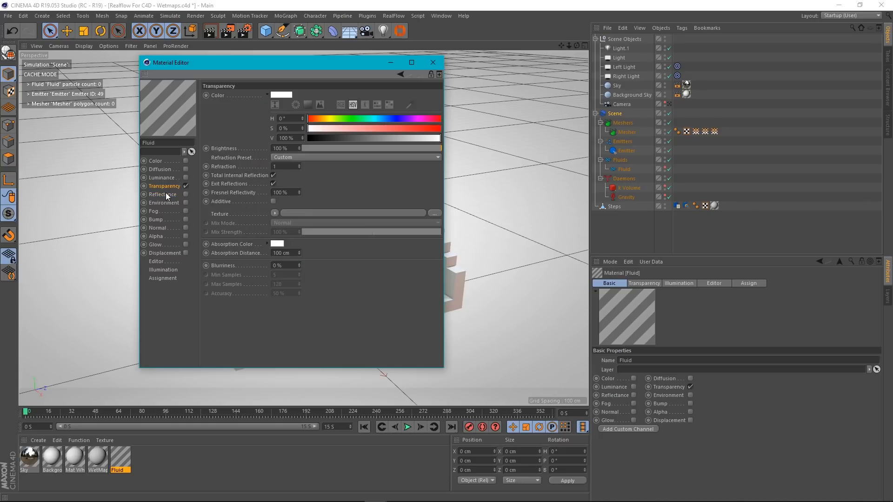
left_click(166, 194)
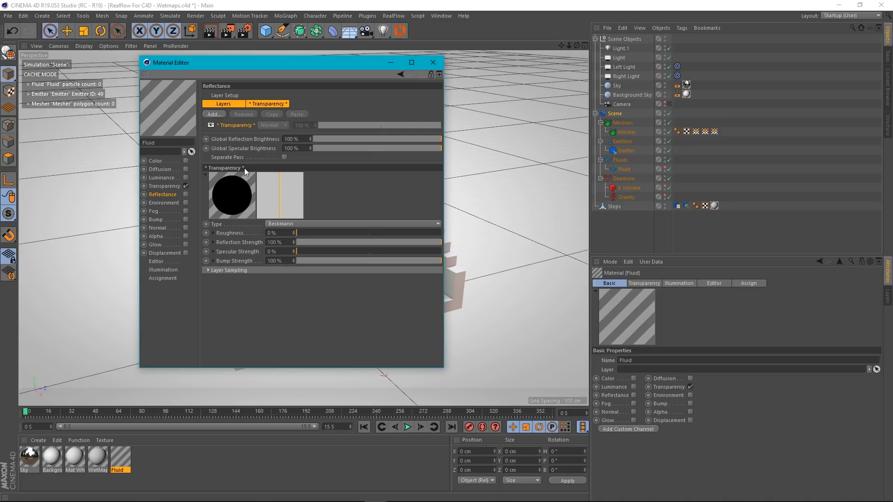
- Set the Refraction Preset in the Fluid material's Transparency channel to Water
left_click(167, 186)
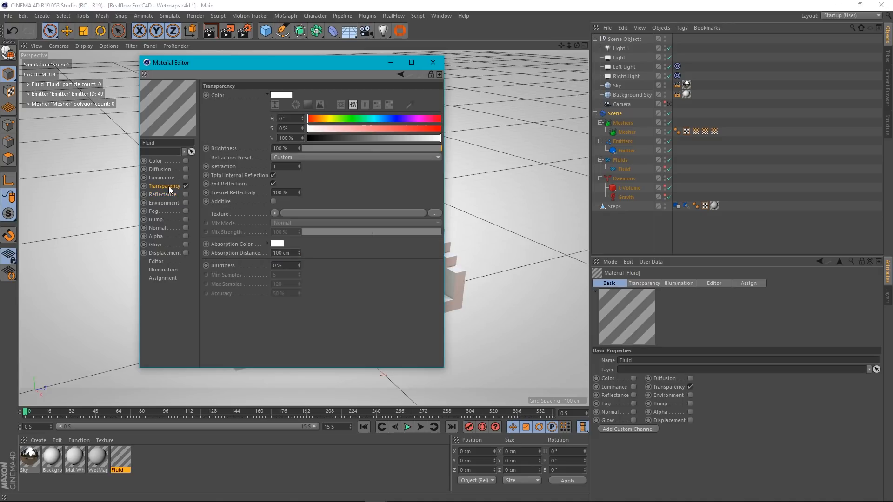
left_click(305, 157)
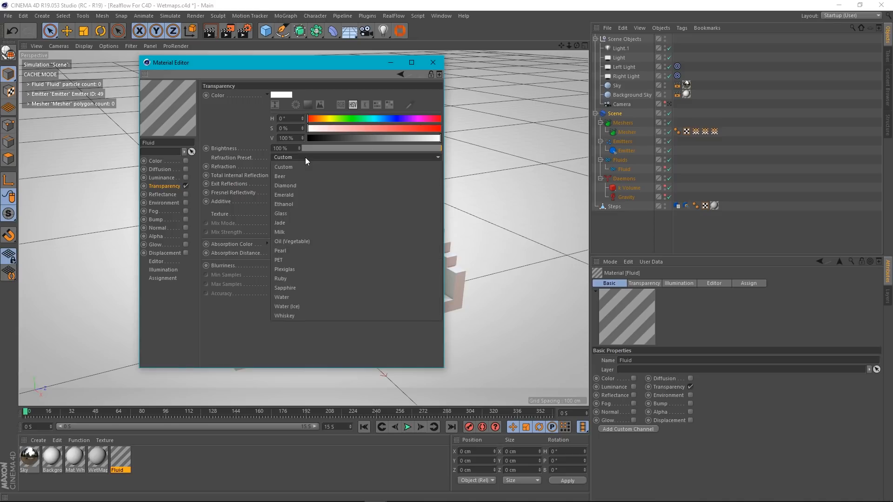
left_click(291, 298)
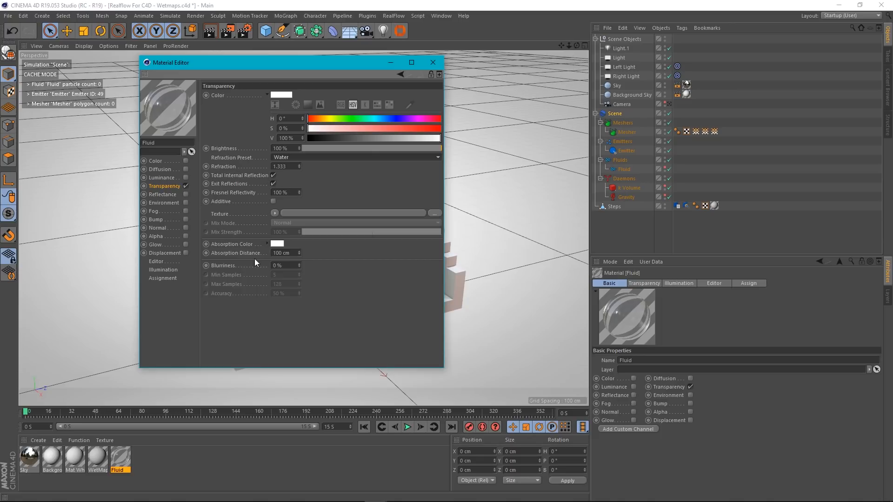
- Clear the view of the scene, move the timeline to frame 95 and apply the Fluid material to the fluid mesh
left_click_drag(271, 68, 590, 93)
left_click_drag(27, 411, 164, 410)
left_click_drag(120, 456, 341, 275)
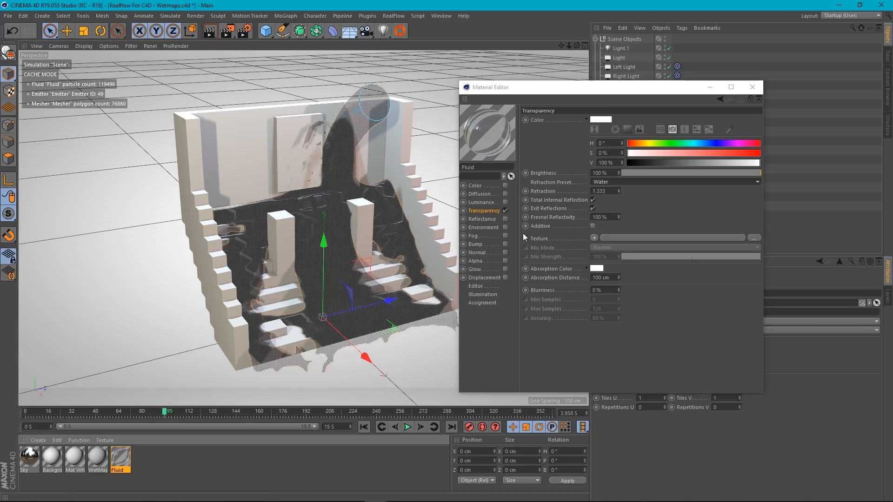
- Set the Fluid material's Absorption Color to red with 100% saturation and 85% value, and render the view
left_click(595, 268)
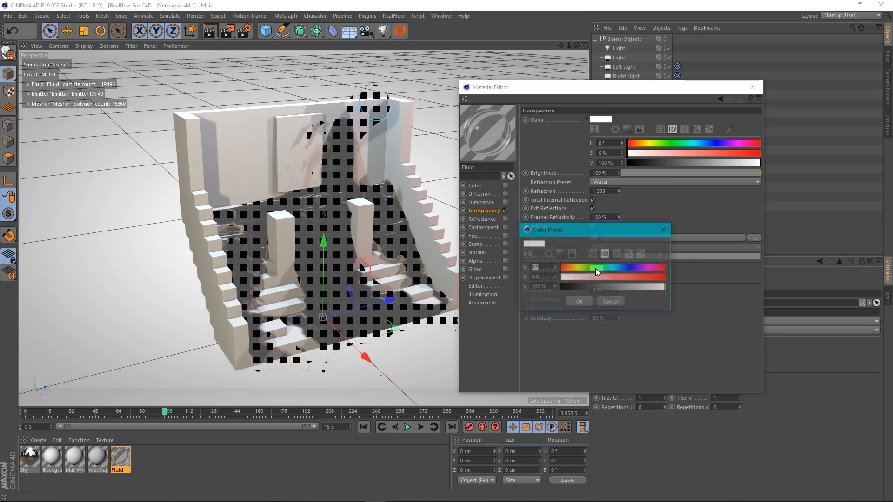
left_click_drag(581, 280, 728, 279)
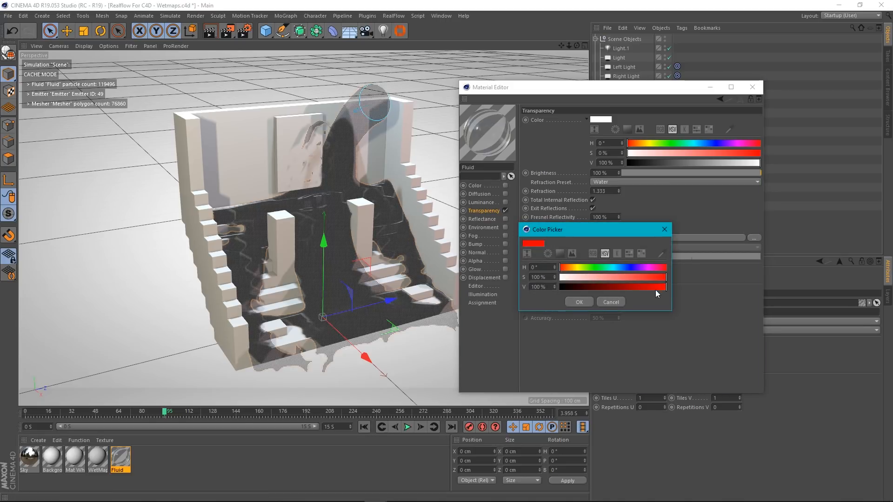
left_click_drag(664, 291, 651, 291)
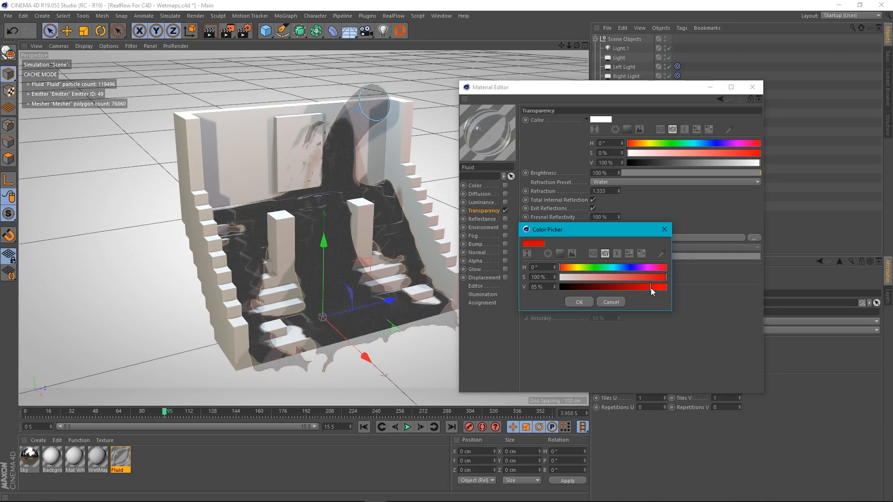
left_click(582, 301)
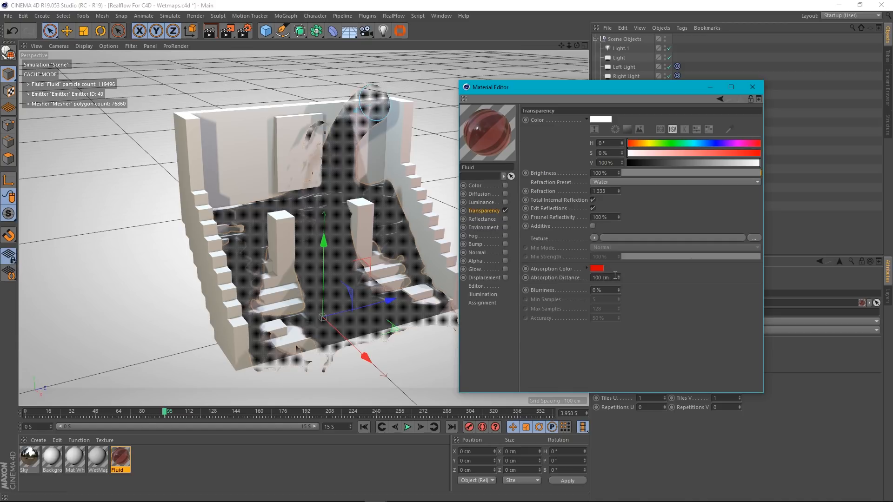
left_click(209, 36)
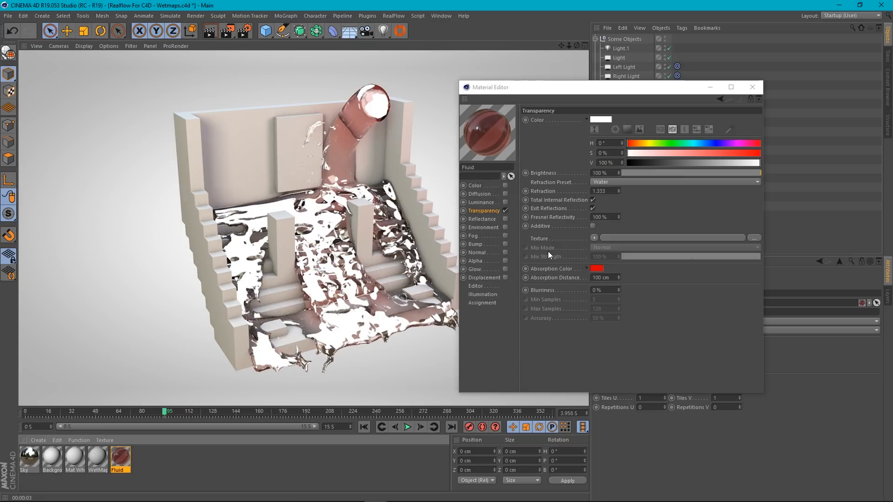
- Disable Show in Render and Show in Reflection for Light, Left Light and Right Light, and render the view again
left_click_drag(604, 92, 339, 89)
left_click(612, 49)
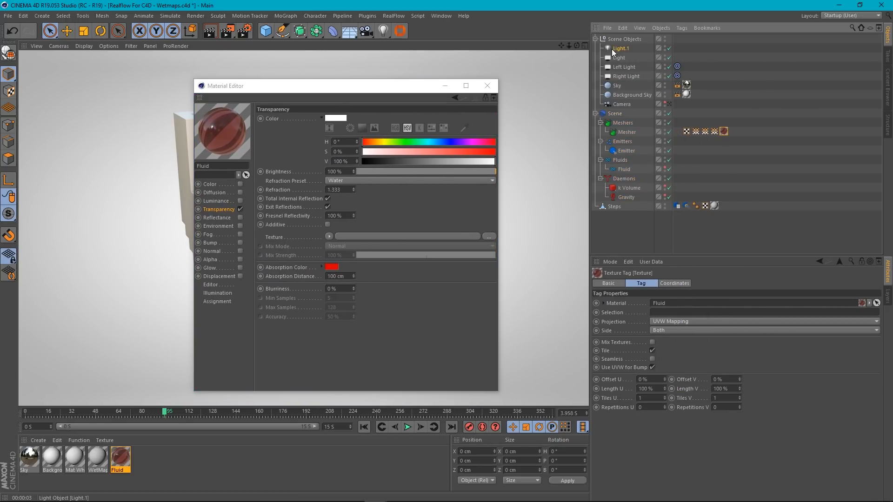
left_click(621, 57)
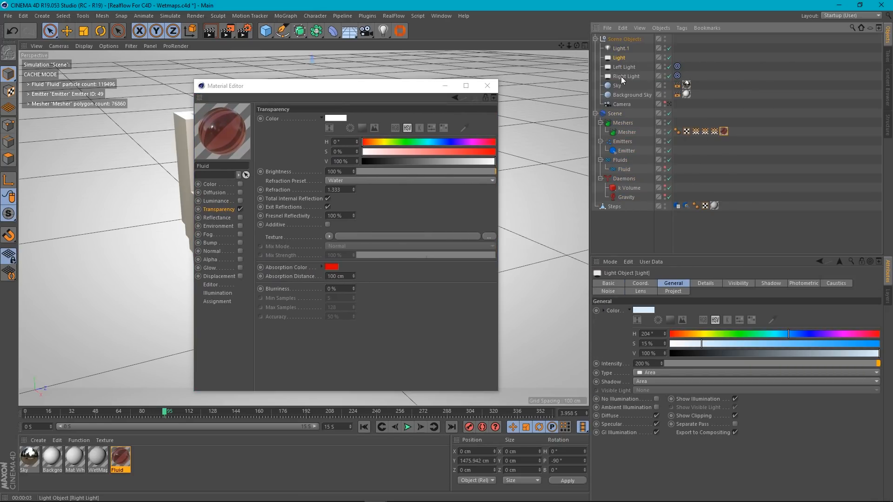
left_click(626, 76, "shift")
left_click(705, 284)
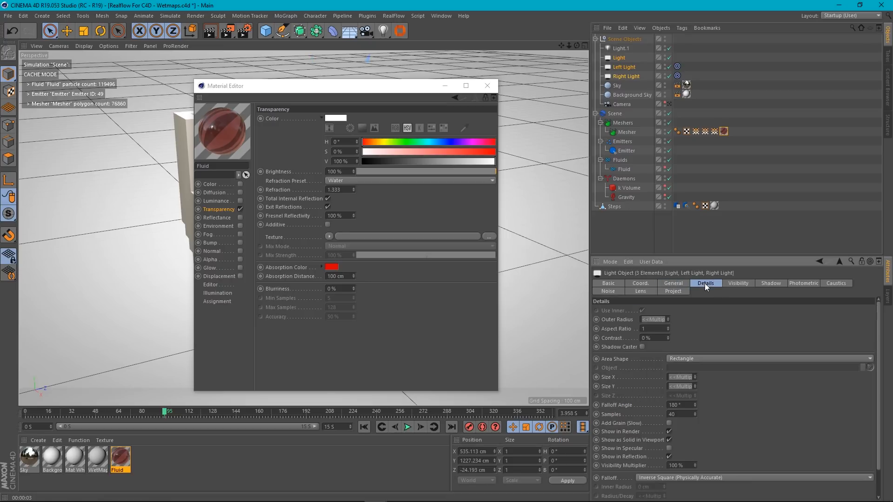
scroll(763, 421, "down", 2)
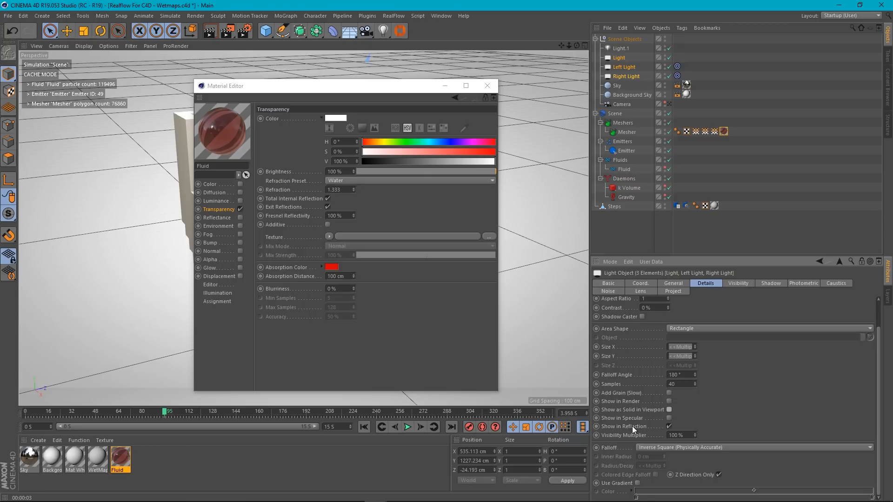
left_click(669, 426)
left_click_drag(385, 82, 745, 50)
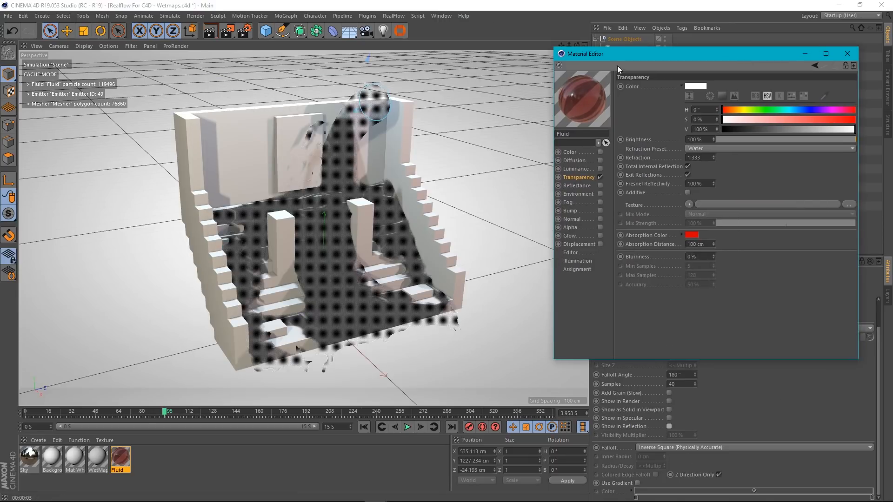
left_click(210, 34)
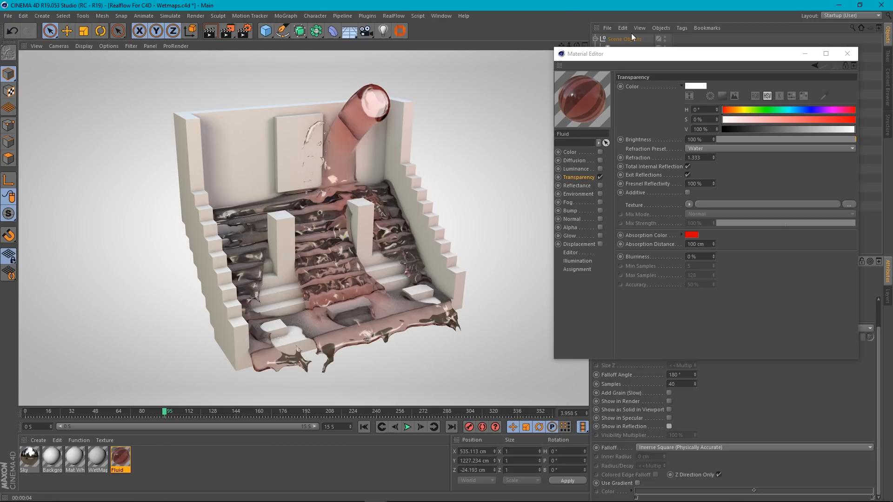
- Open the Luminance channel of the Sky material for editing
left_click_drag(640, 54, 334, 65)
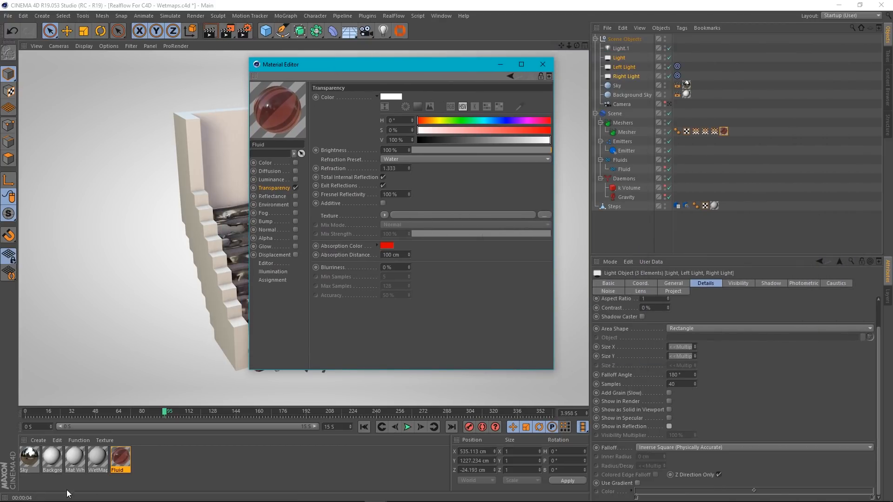
left_click(27, 461)
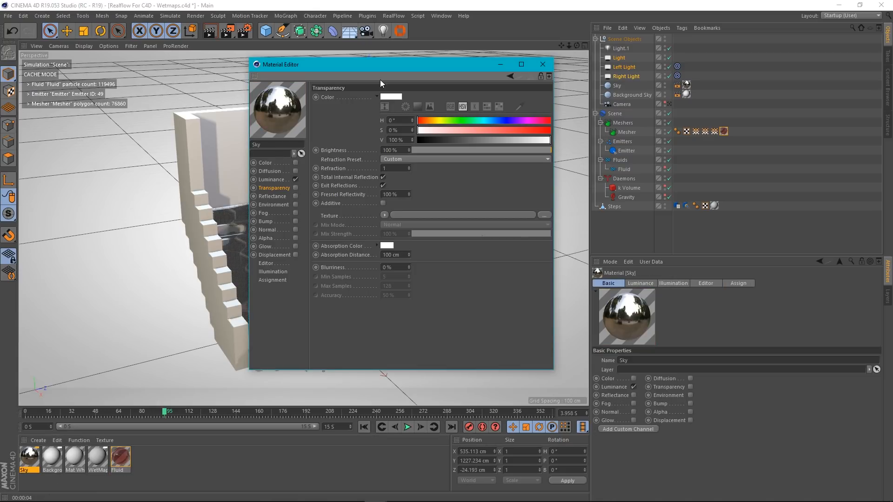
left_click_drag(376, 64, 240, 65)
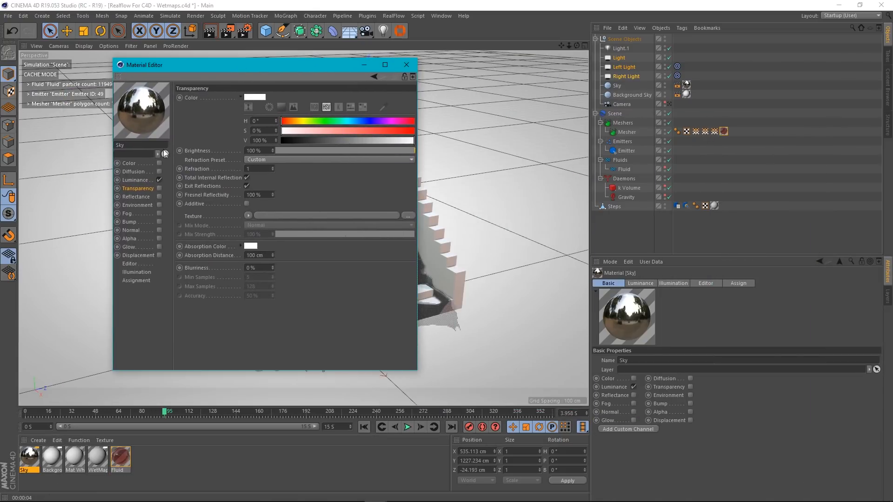
left_click(134, 180)
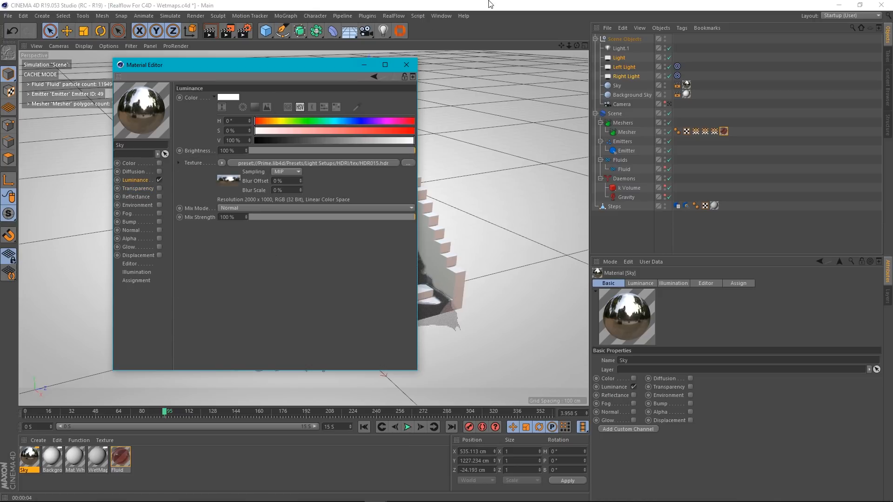
- Open the Content Browser beside the material settings and search the presets for HDR
left_click(442, 16)
left_click(467, 64)
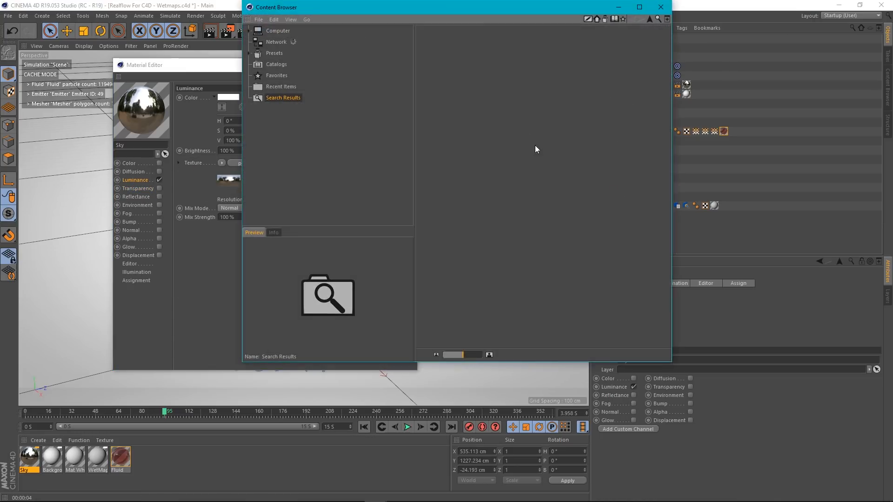
left_click_drag(451, 7, 695, 80)
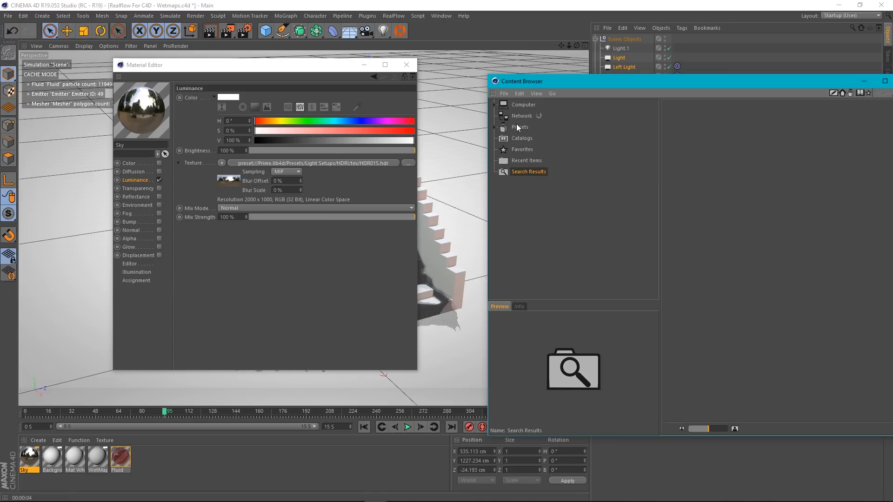
left_click_drag(837, 81, 780, 73)
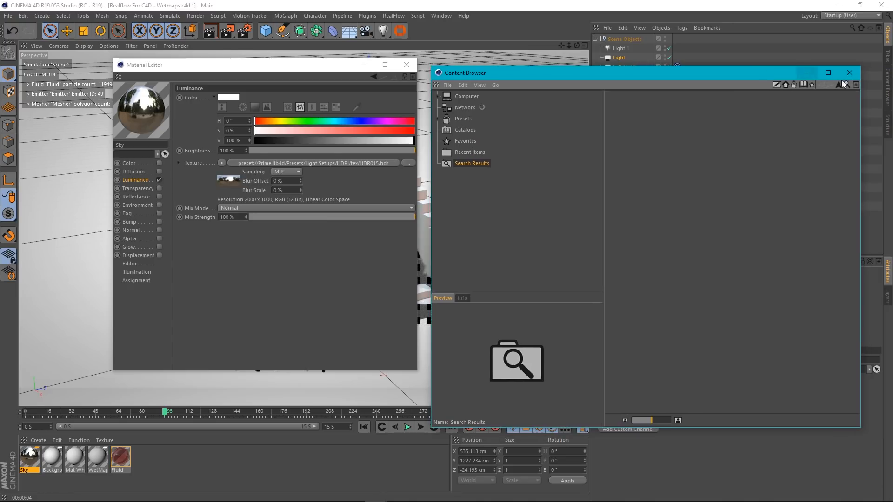
left_click(847, 84)
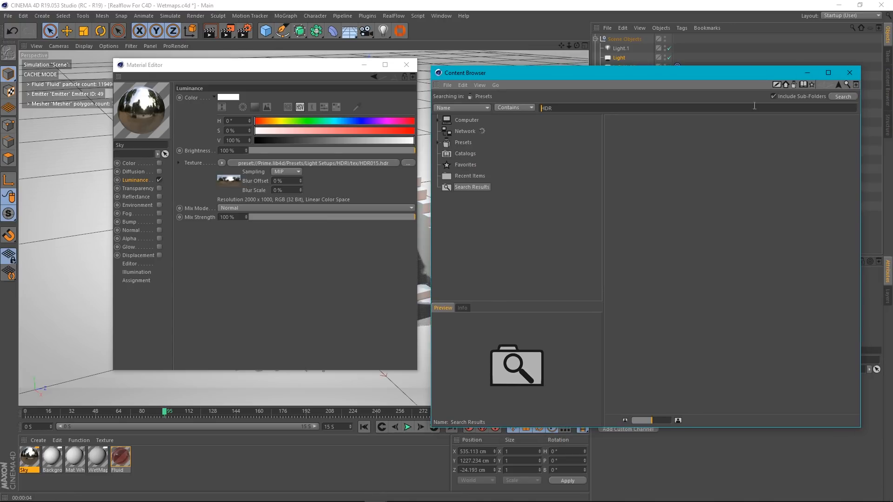
key("Return")
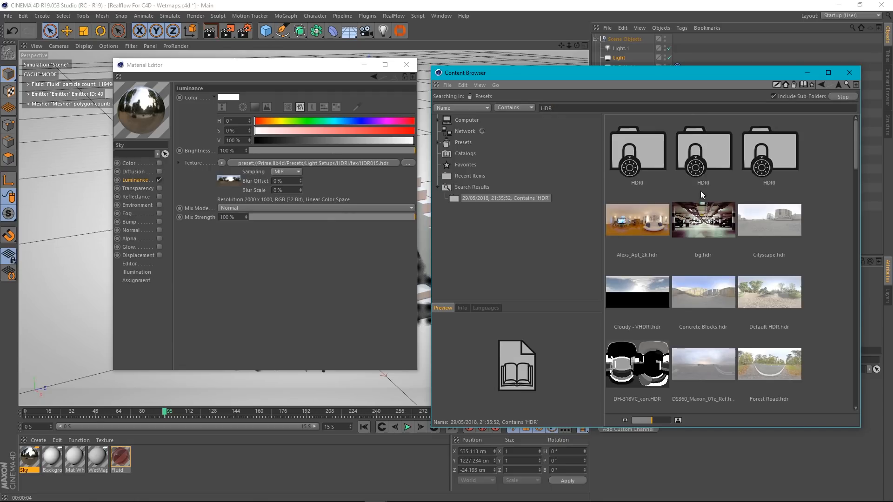
- Load Concrete Blocks.hdr from the presets as the Sky material's Luminance texture and close the Content Browser
scroll(727, 220, "down", 5)
scroll(730, 223, "down", 10)
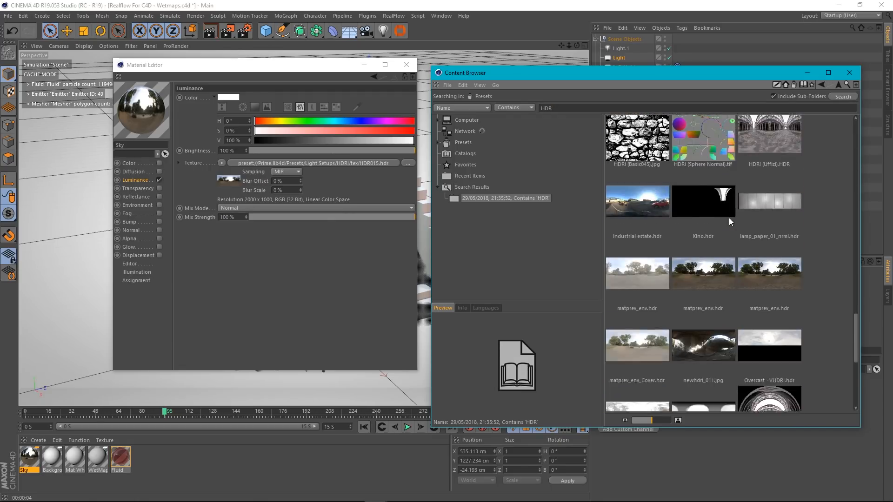
scroll(730, 222, "up", 6)
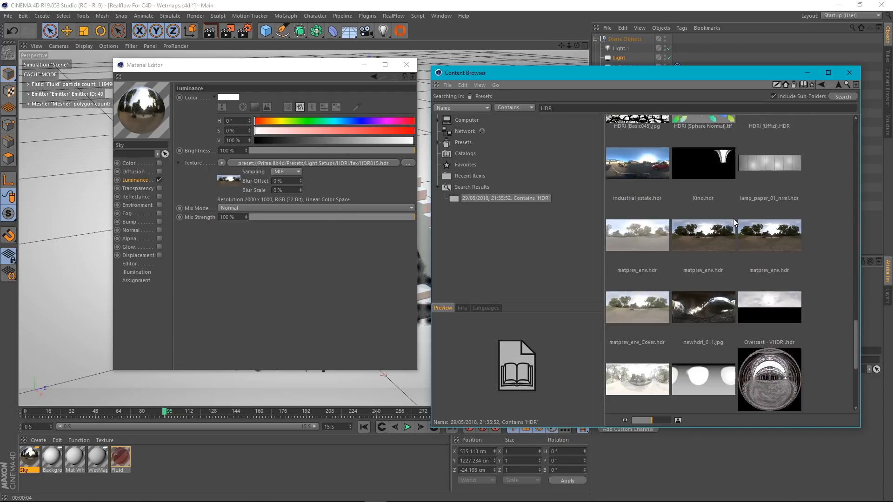
scroll(733, 217, "up", 8)
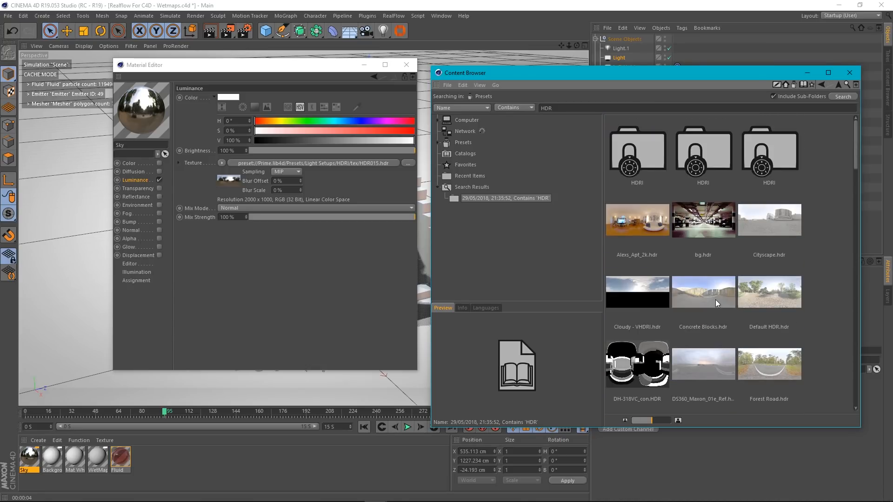
left_click_drag(716, 302, 298, 163)
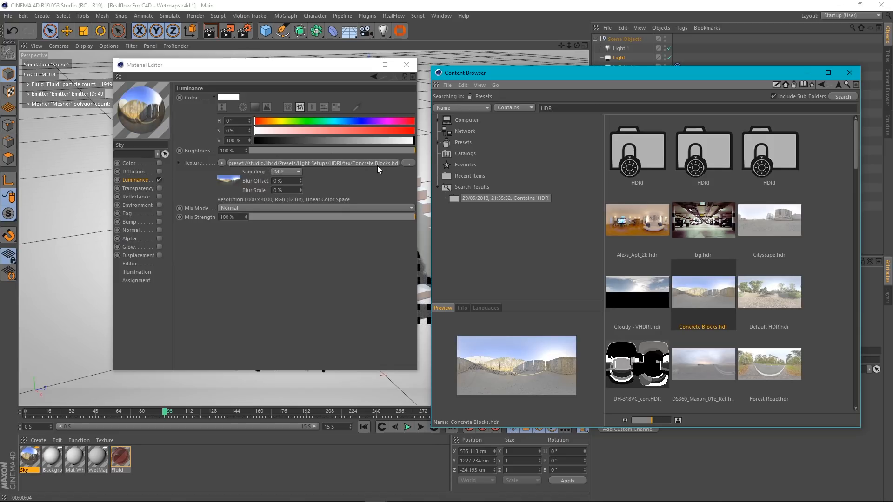
left_click(849, 73)
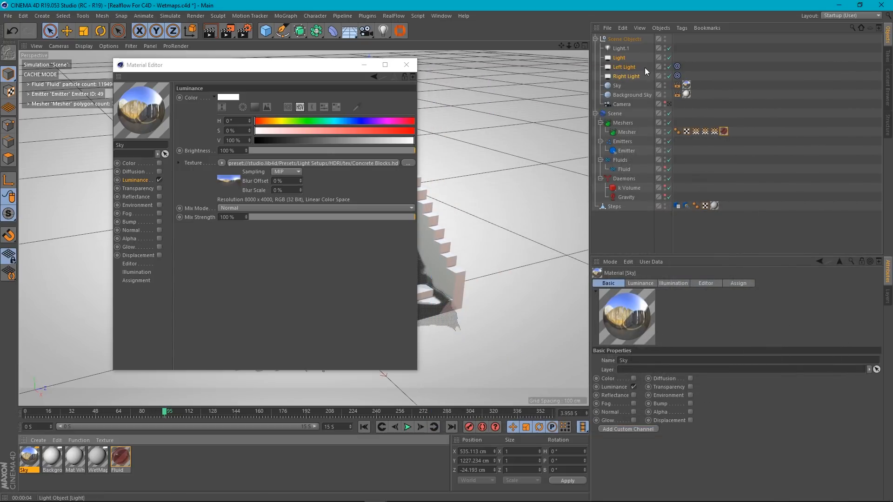
- Set the Sky object's heading rotation to 0° and render the view to check the new reflections
left_click(616, 86)
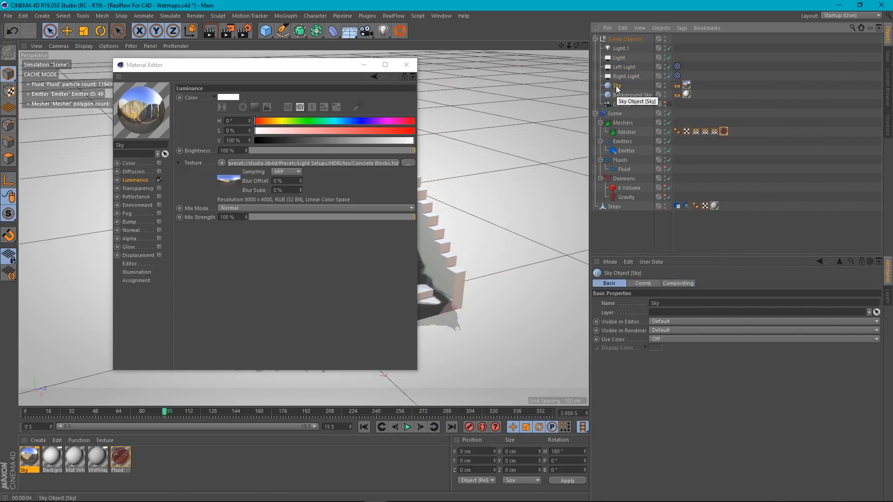
left_click(644, 283)
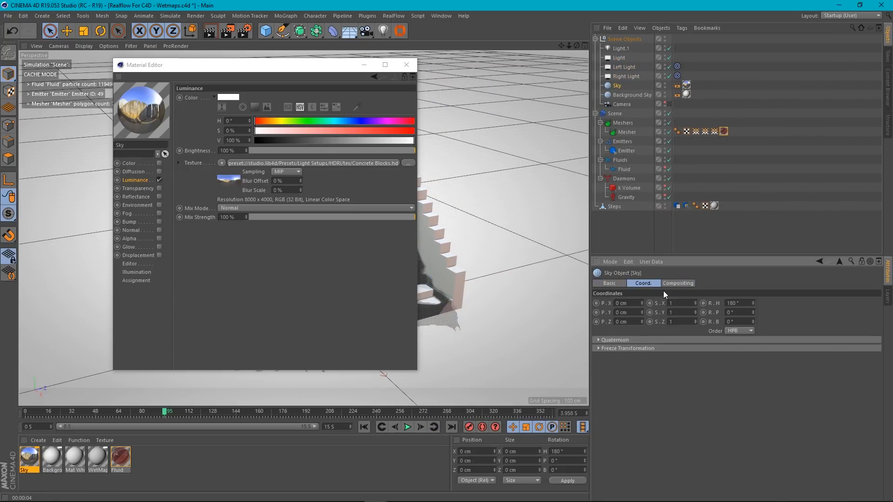
double_click(733, 303)
type("0")
key("Return")
left_click(406, 65)
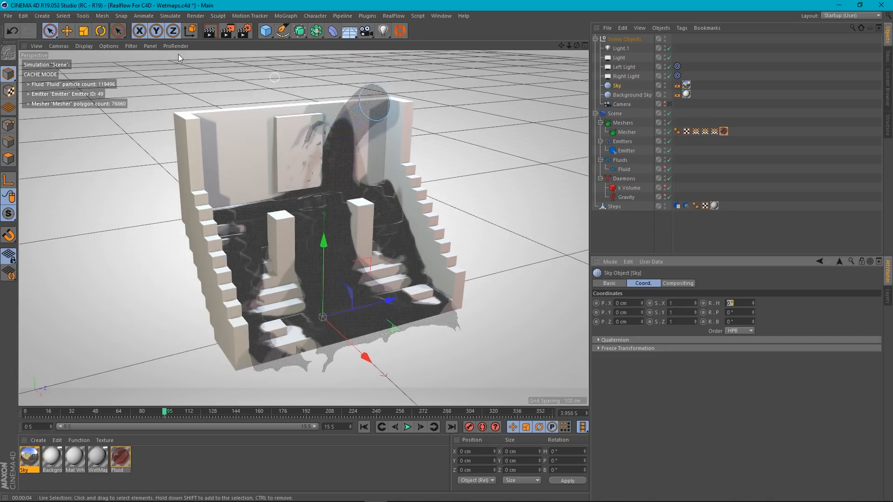
left_click(211, 34)
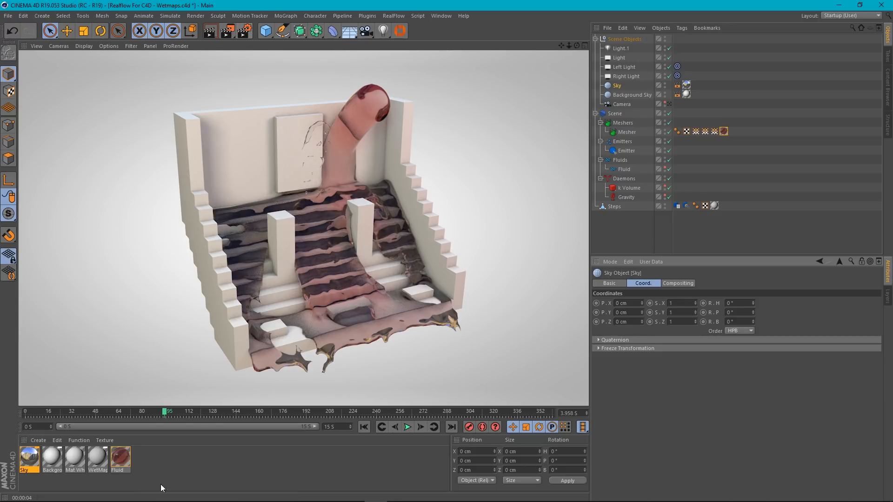
- Set the Absorption Distance in the Fluid material's Transparency channel to 30 cm
double_click(122, 458)
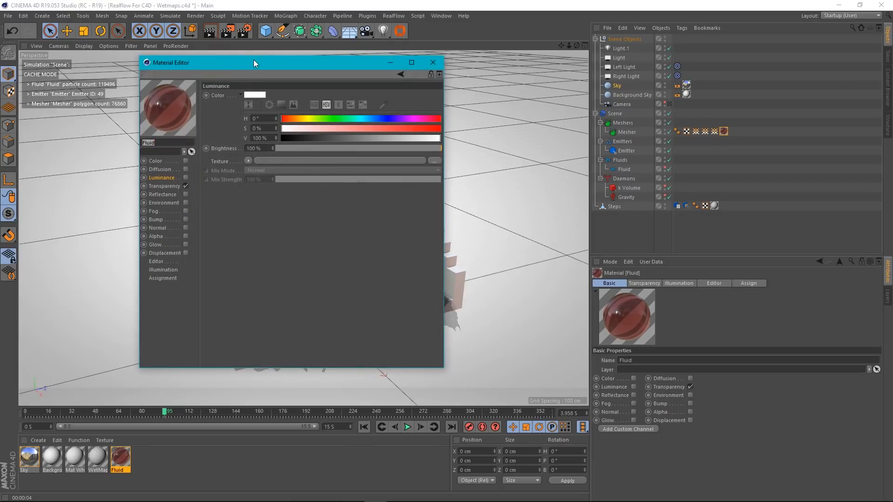
left_click_drag(253, 63, 524, 65)
left_click(433, 188)
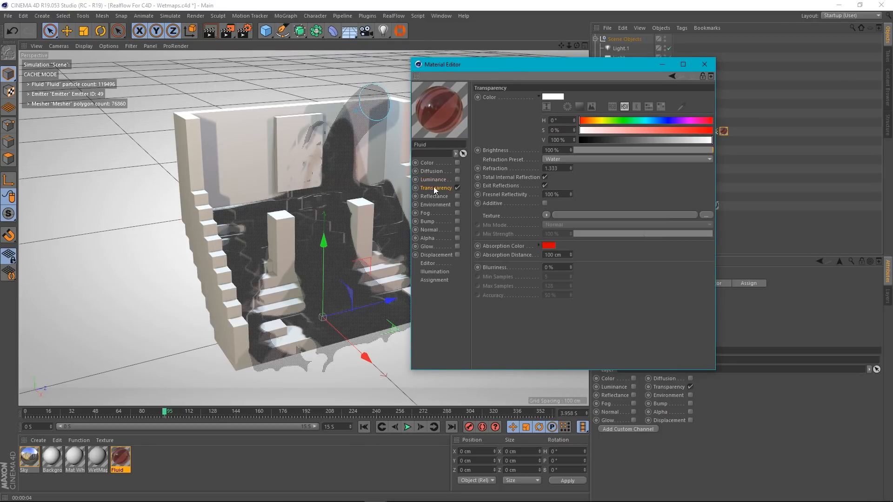
left_click(565, 255)
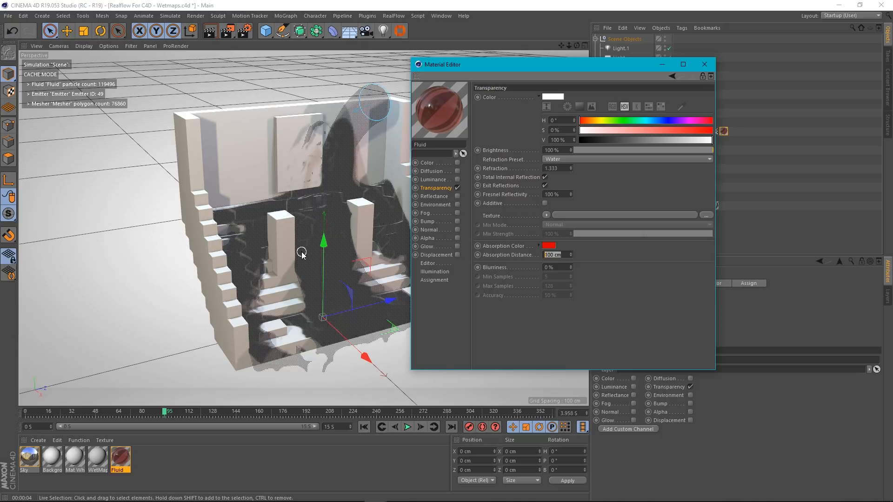
type("30")
key("Return")
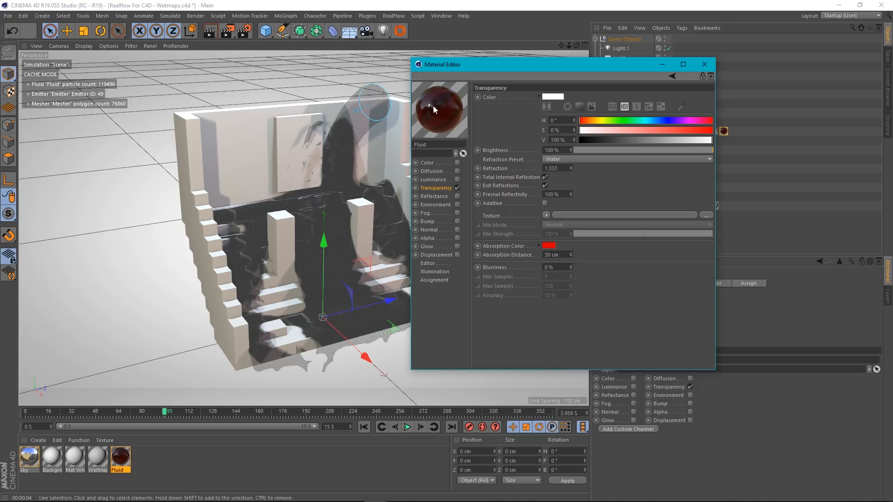
left_click(704, 65)
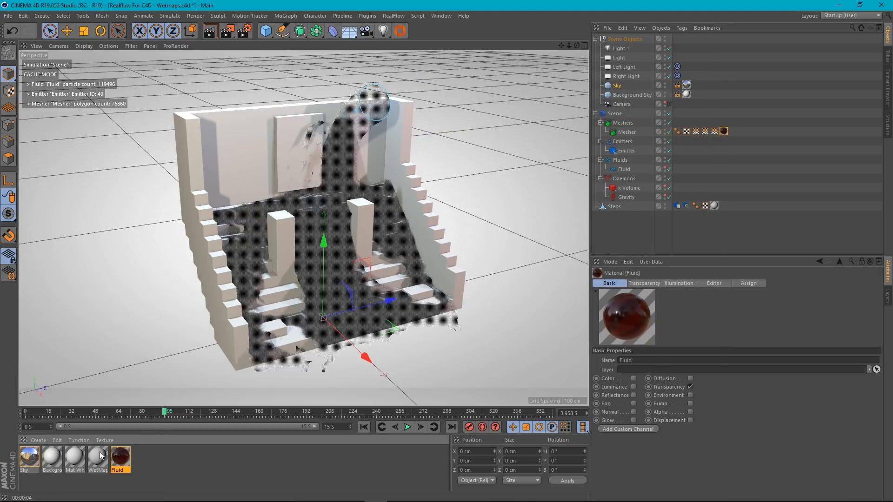
- Check the Fluid material's Transparency settings and render the view to preview the current absorption
double_click(120, 457)
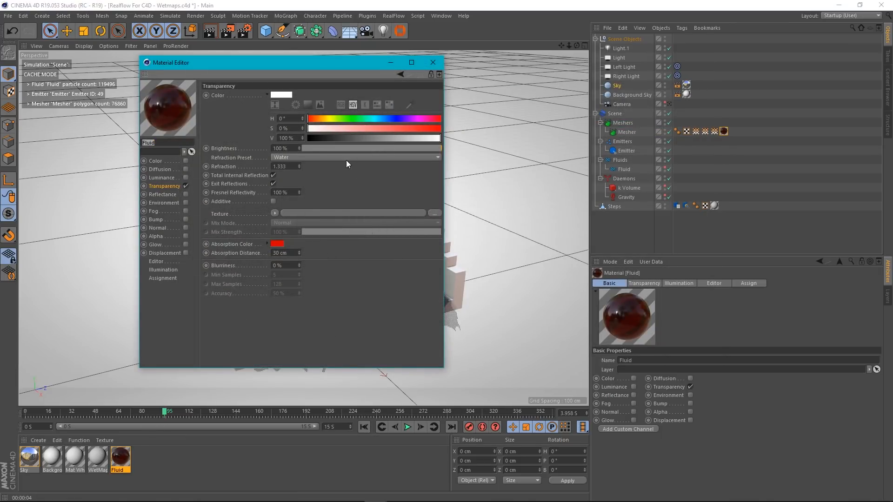
left_click(275, 253)
left_click(433, 62)
left_click(207, 31)
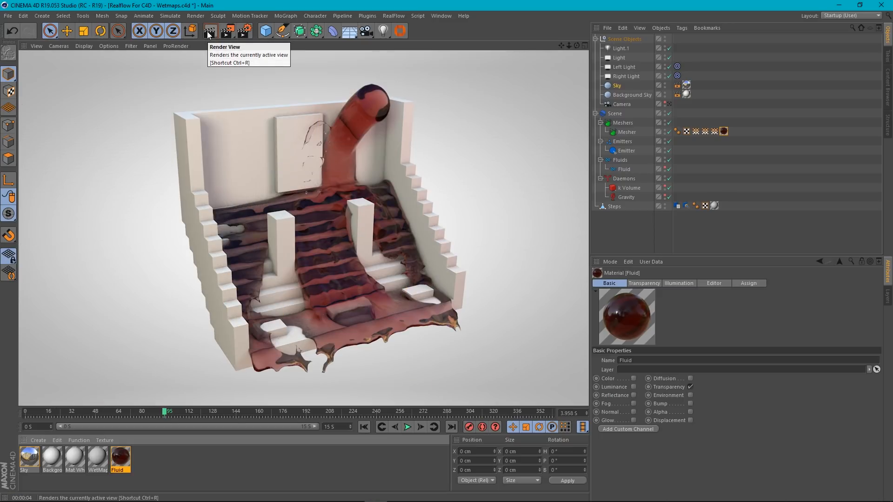
- Set the Fluid material's Absorption Distance to 20 cm and render the view again
double_click(116, 465)
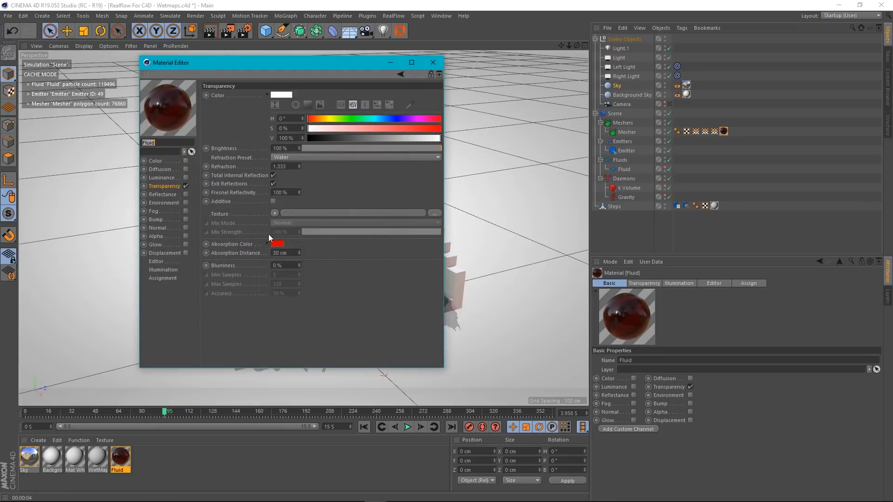
left_click(288, 253)
type("20")
key("Return")
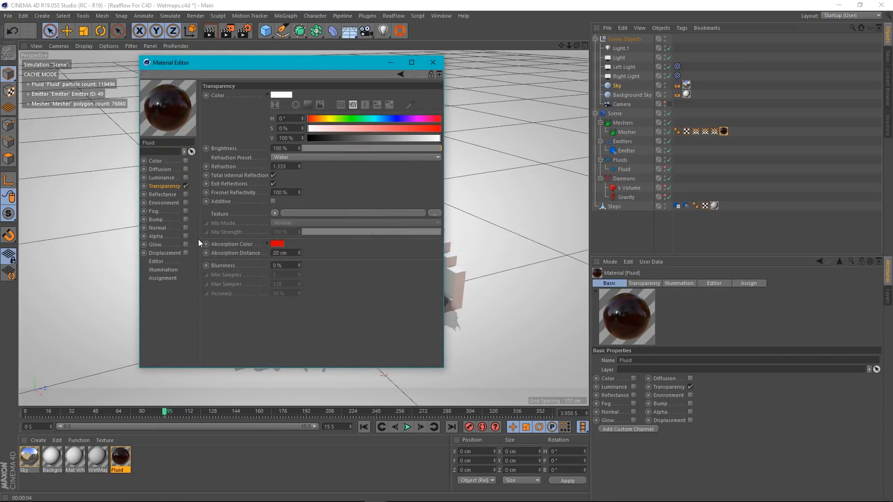
left_click(432, 63)
left_click(216, 36)
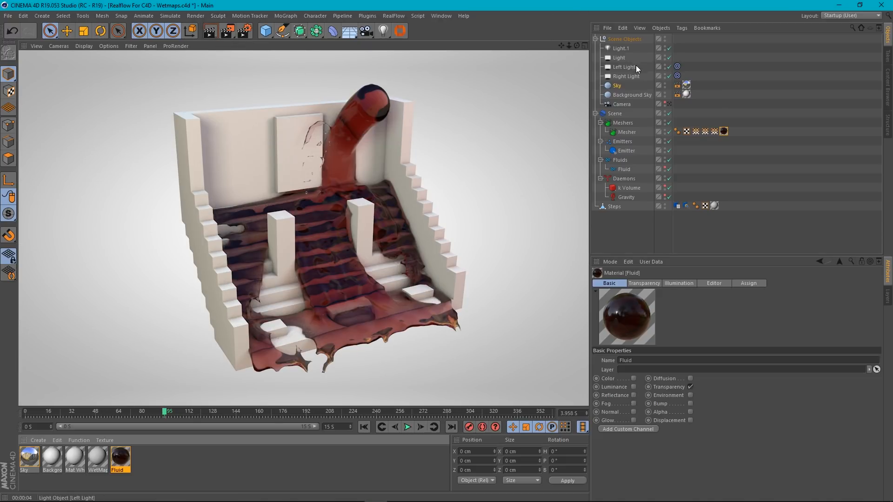
- Review the compositing tags on the Sky and Background Sky objects and collapse the Scene Objects group
left_click(678, 85)
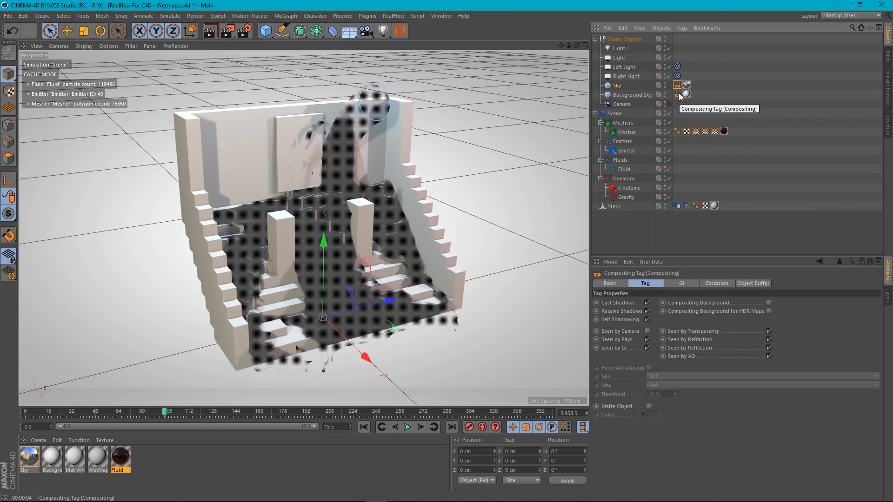
left_click(678, 95)
left_click(638, 220)
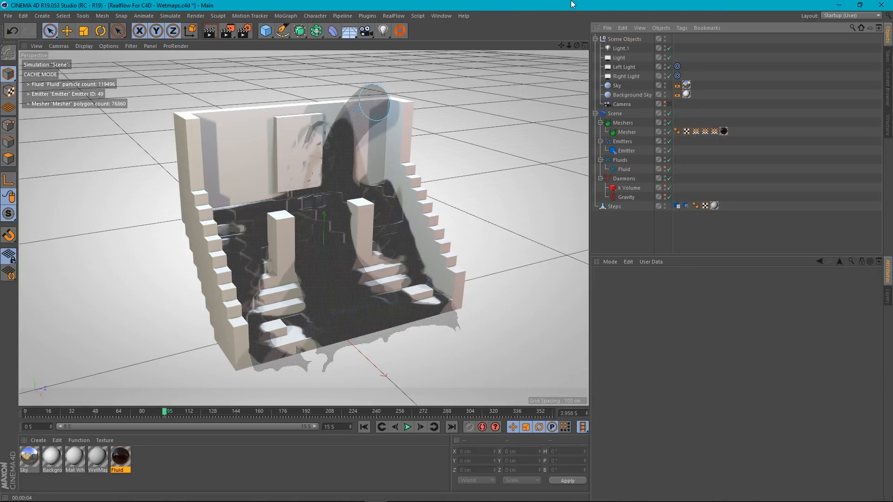
left_click(596, 39)
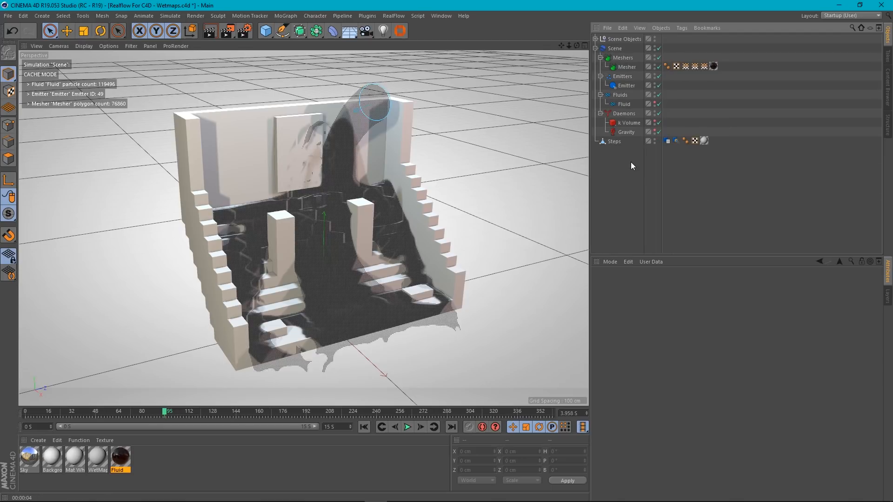
- Make the Fluid material solid red by enabling its Color channel at 100% saturation and value and disabling Transparency
double_click(121, 456)
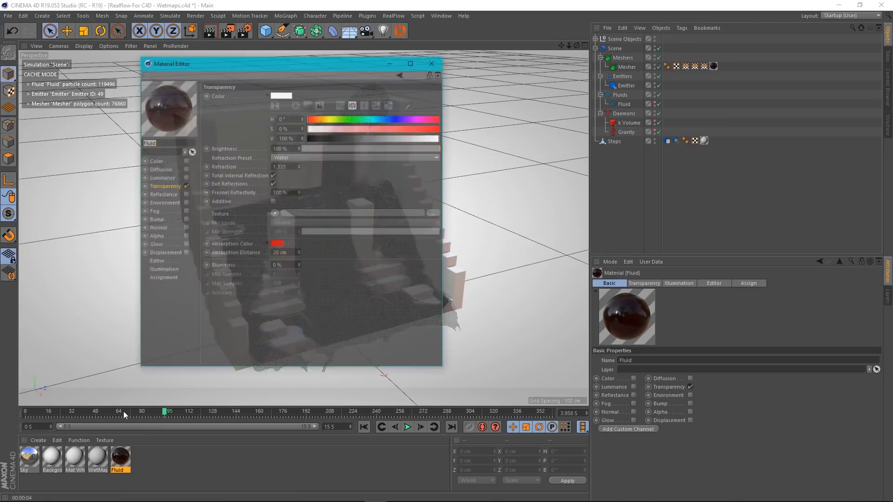
left_click(186, 160)
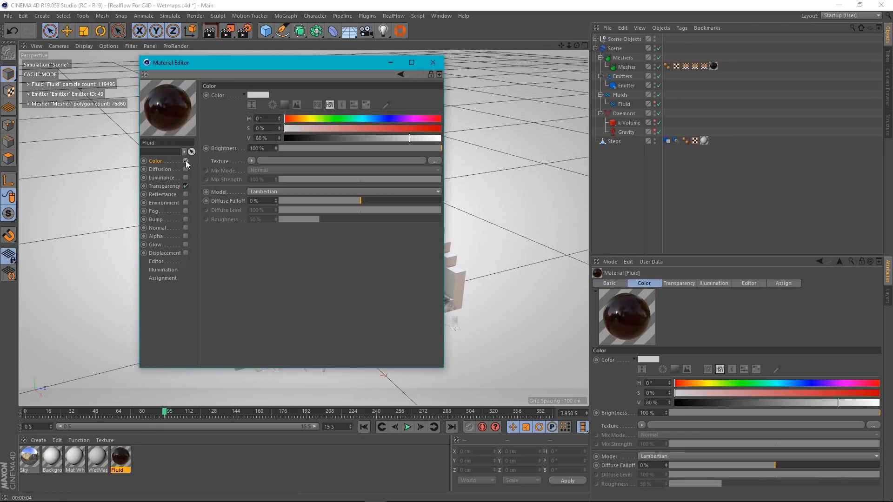
left_click_drag(384, 131, 457, 137)
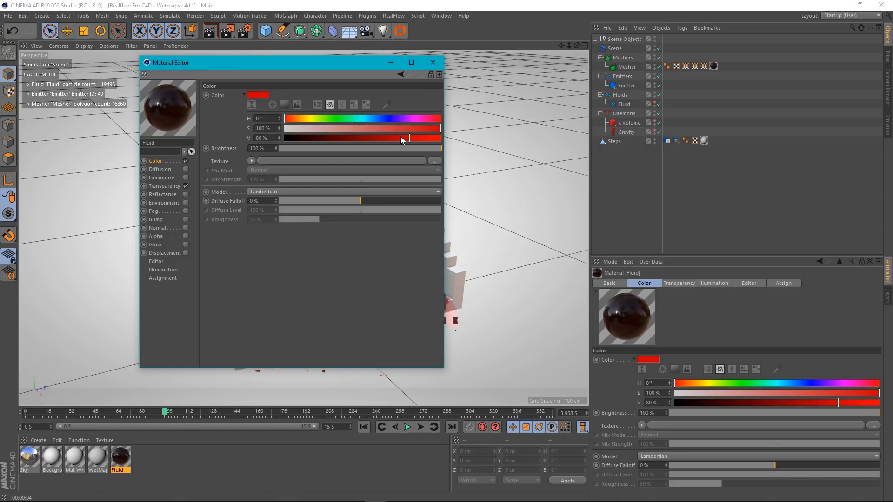
left_click_drag(400, 138, 476, 139)
left_click(186, 186)
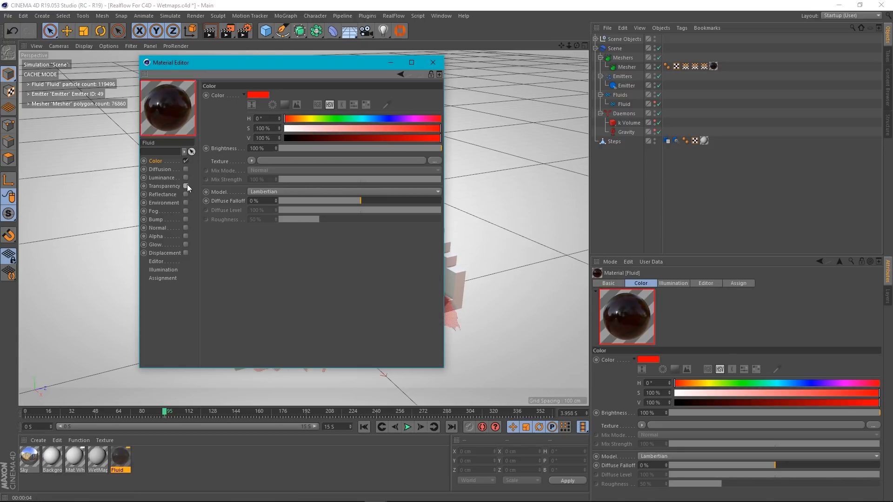
left_click(433, 62)
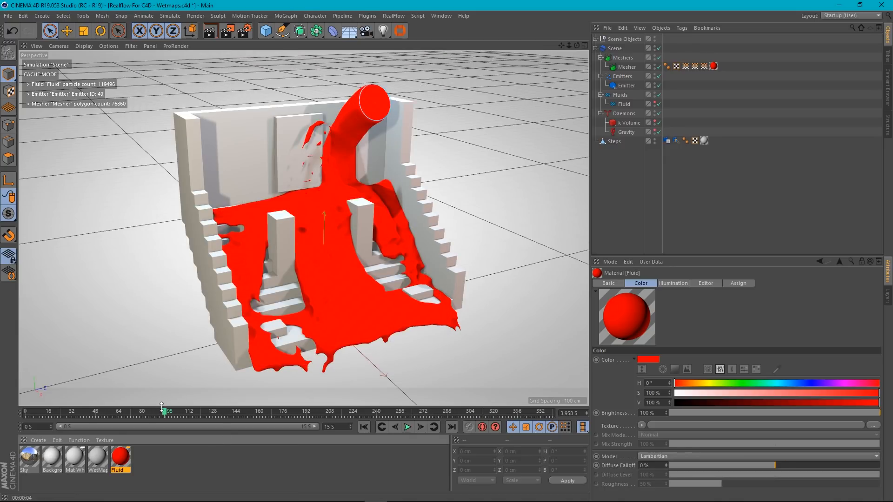
- Go to frame 78 and switch the WetMap material from Color to Transparency with the Water refraction preset
left_click_drag(165, 412, 141, 418)
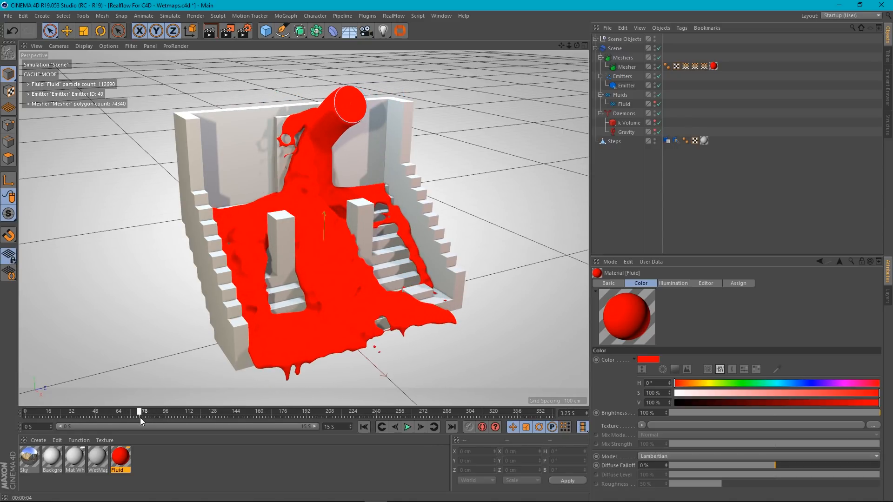
left_click(97, 459)
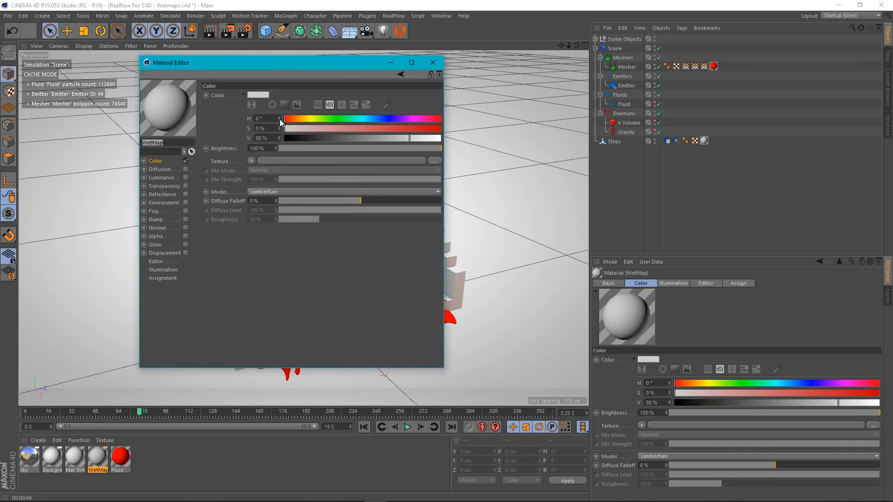
left_click(276, 70)
left_click_drag(264, 69, 375, 78)
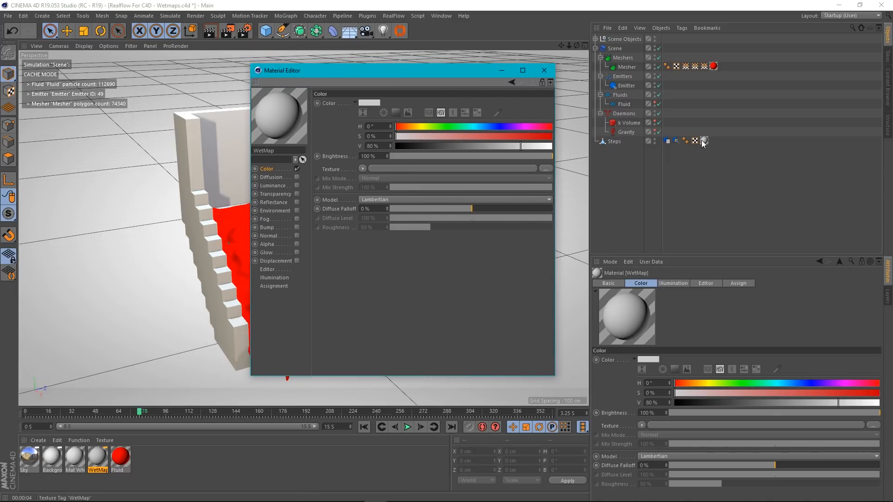
left_click(297, 168)
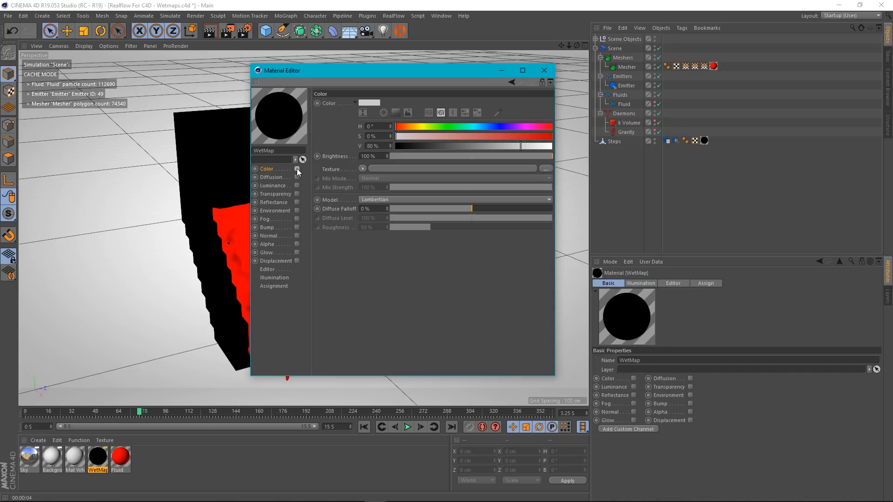
left_click(298, 193)
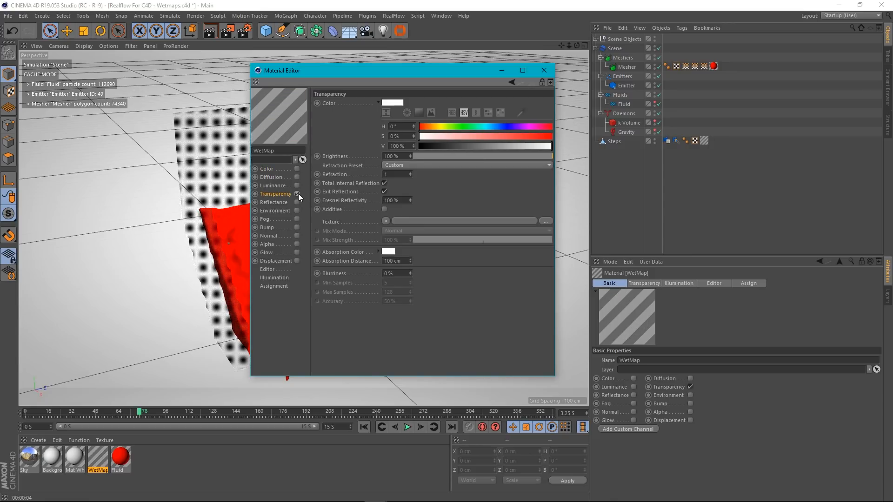
left_click(398, 166)
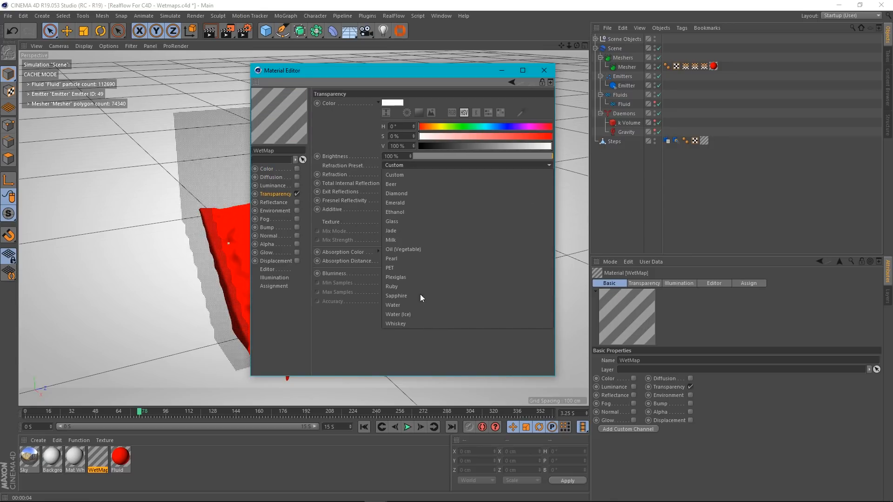
left_click(395, 306)
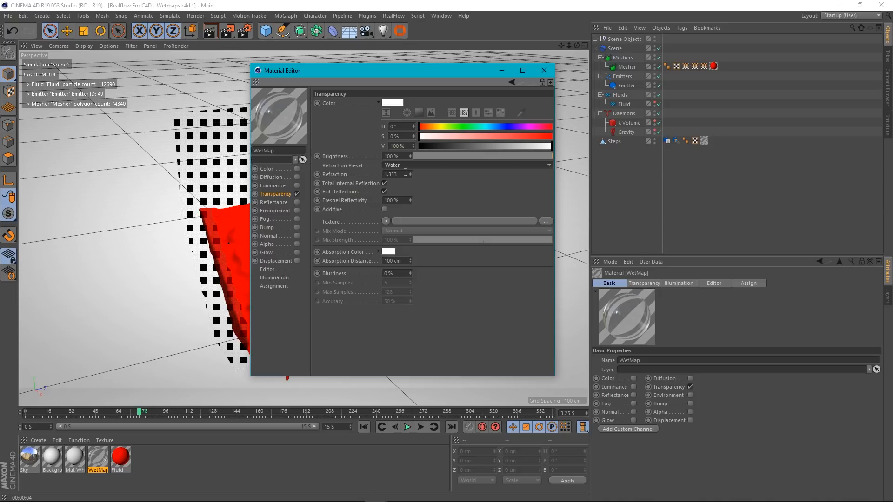
- Set the WetMap material's Absorption Color to red at 100% saturation and about 85% value, with a 20 cm Absorption Distance
left_click(390, 252)
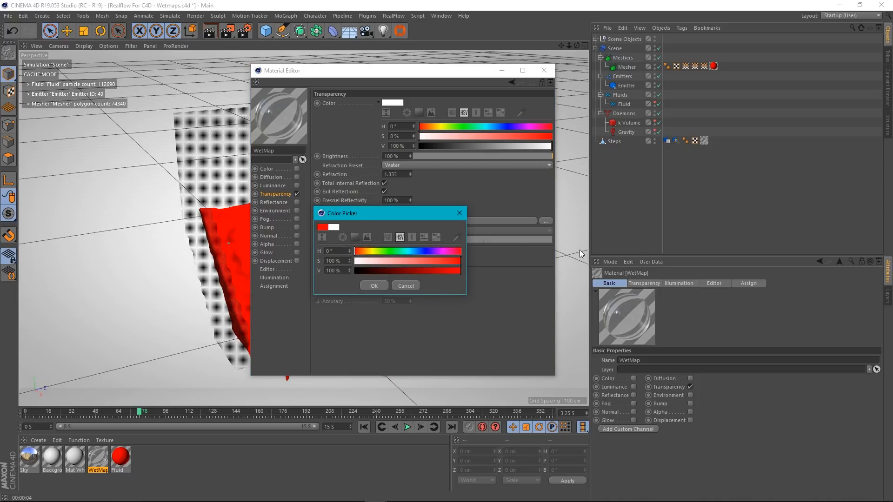
left_click_drag(460, 271, 440, 273)
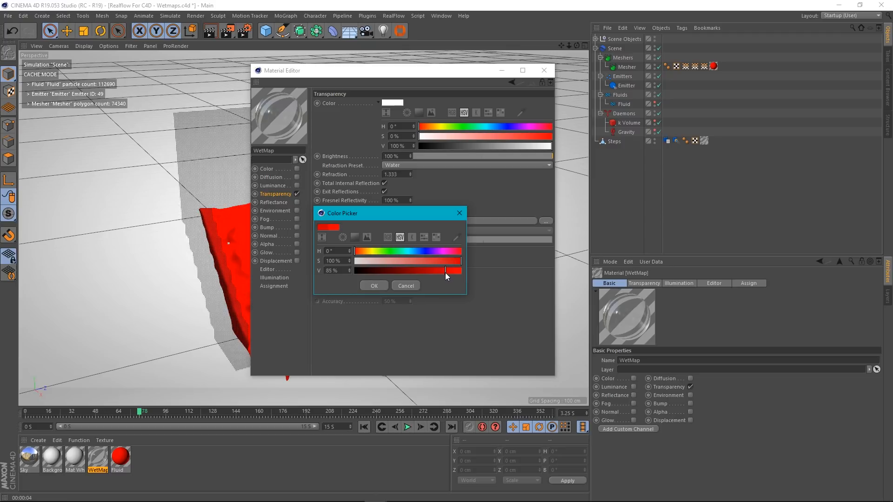
left_click(374, 285)
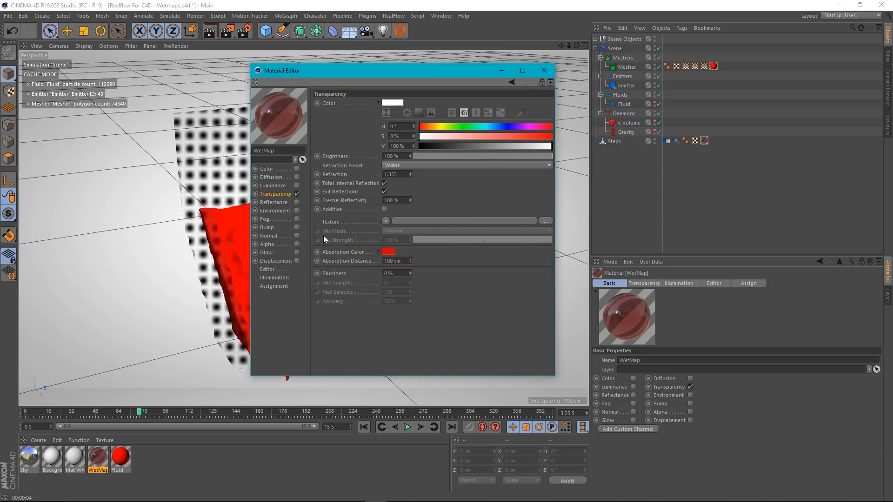
double_click(391, 261)
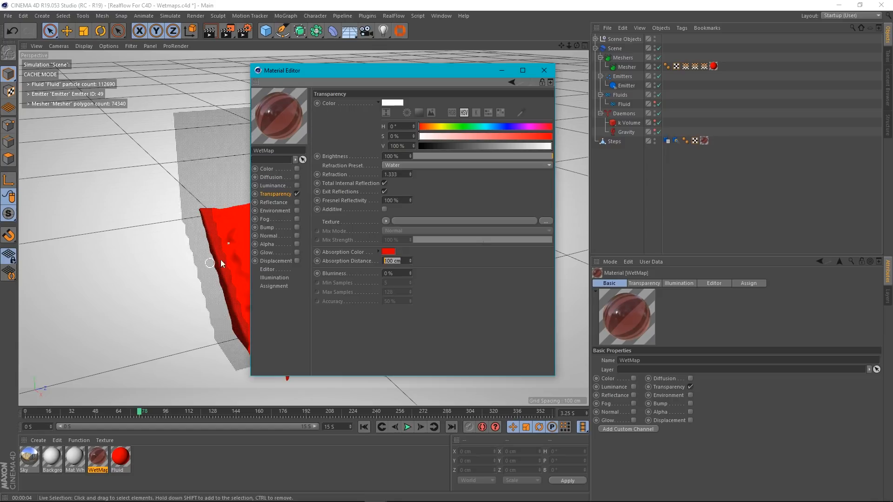
type("20")
key("Return")
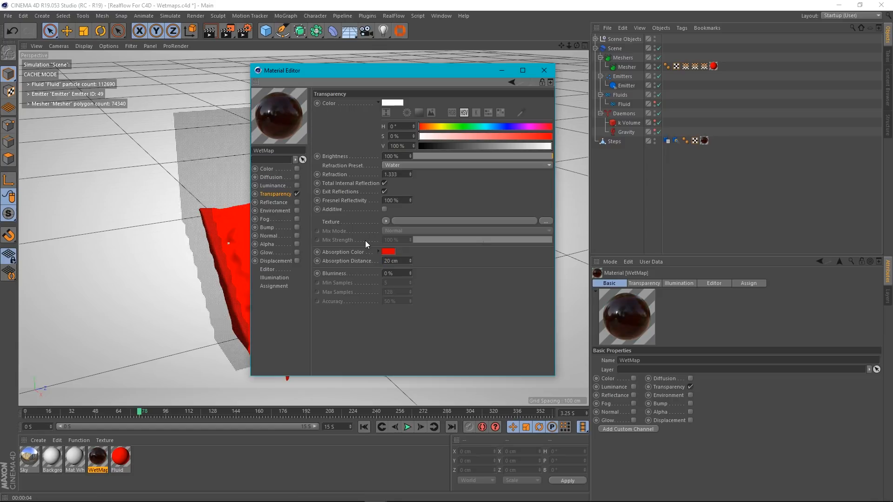
- Match the WetMap material to the Fluid by enabling Color in red at 100% saturation and value and disabling Transparency
left_click(121, 458)
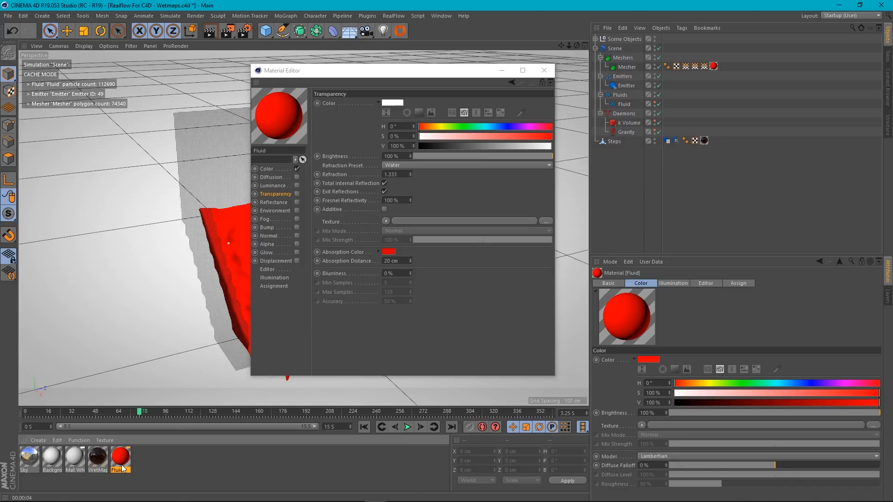
left_click(98, 458)
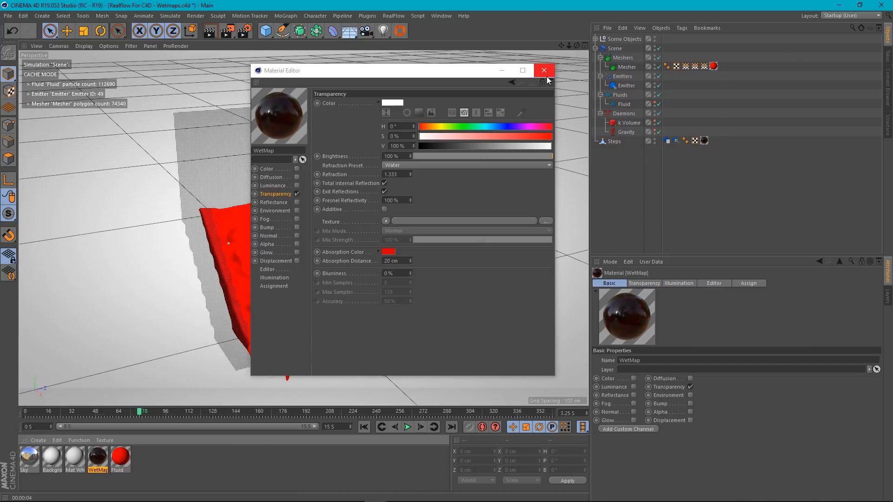
left_click(297, 169)
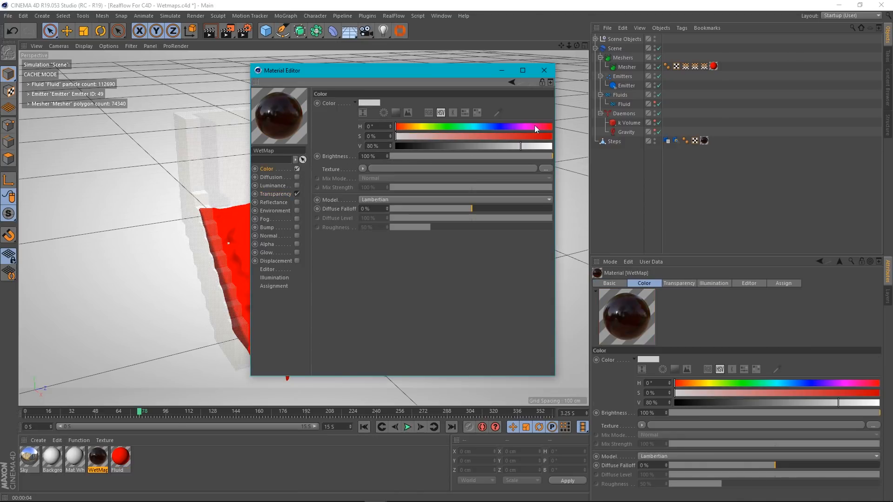
left_click_drag(486, 136, 553, 136)
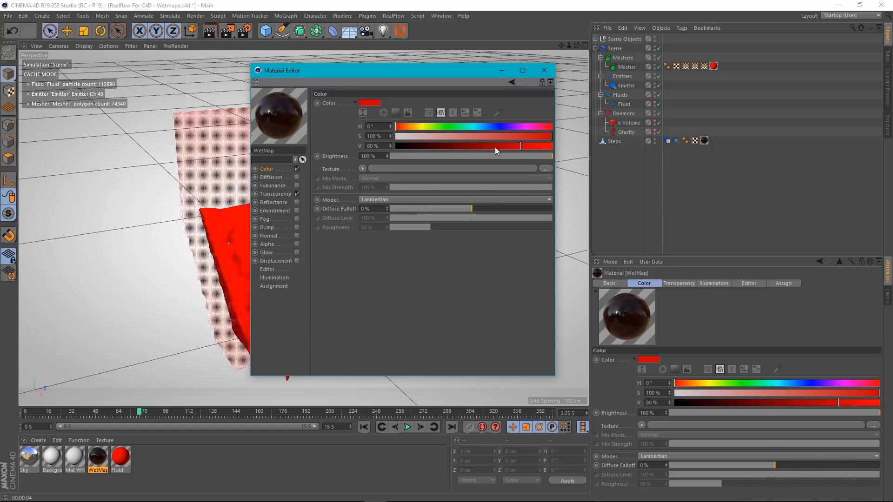
left_click_drag(494, 147, 693, 150)
left_click(297, 194)
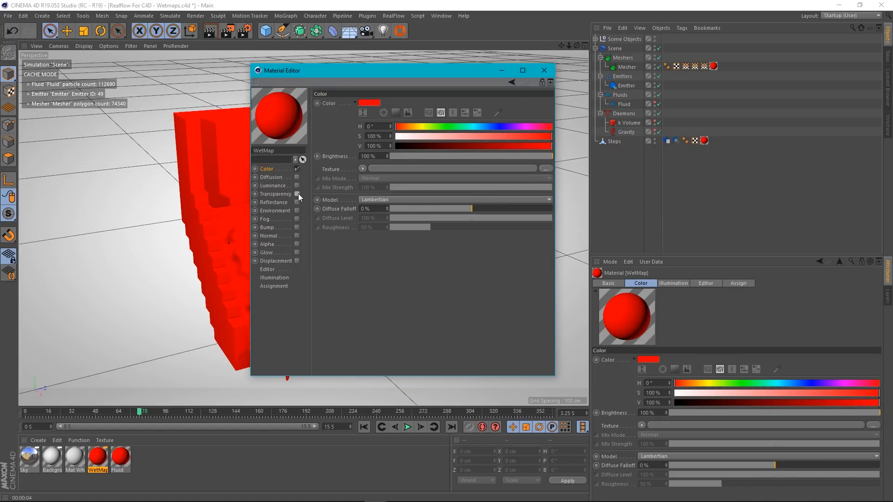
left_click(543, 70)
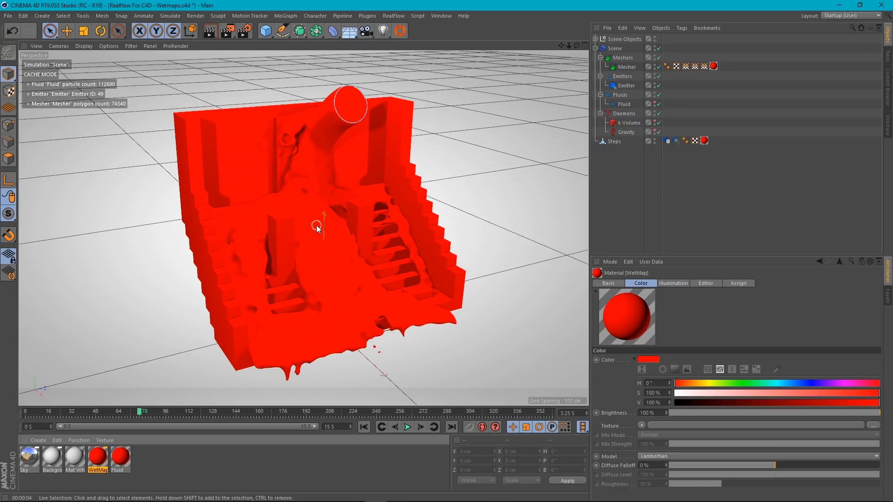
- Open the WetMap material for editing and enable its Alpha channel
double_click(96, 459)
left_click_drag(255, 65, 417, 72)
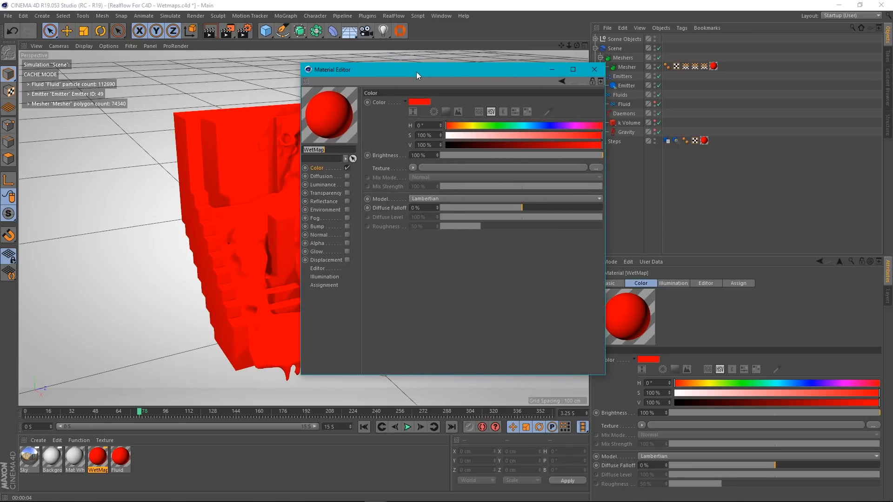
left_click(319, 245)
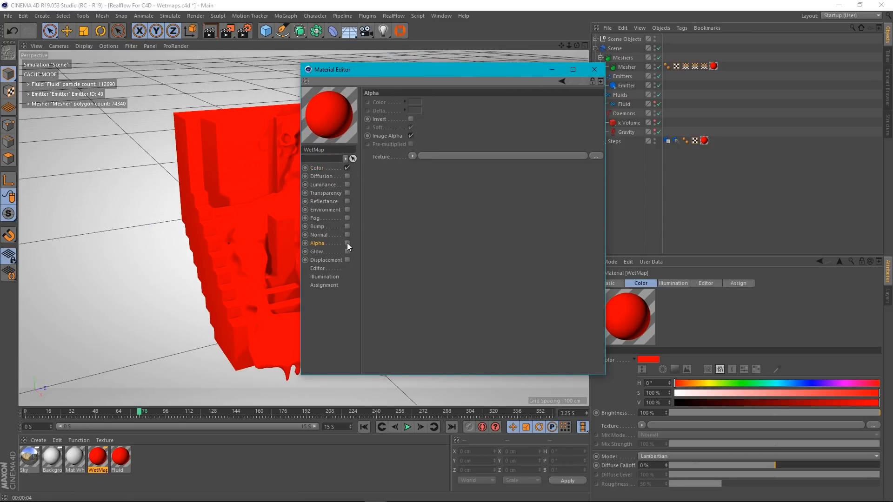
left_click(347, 243)
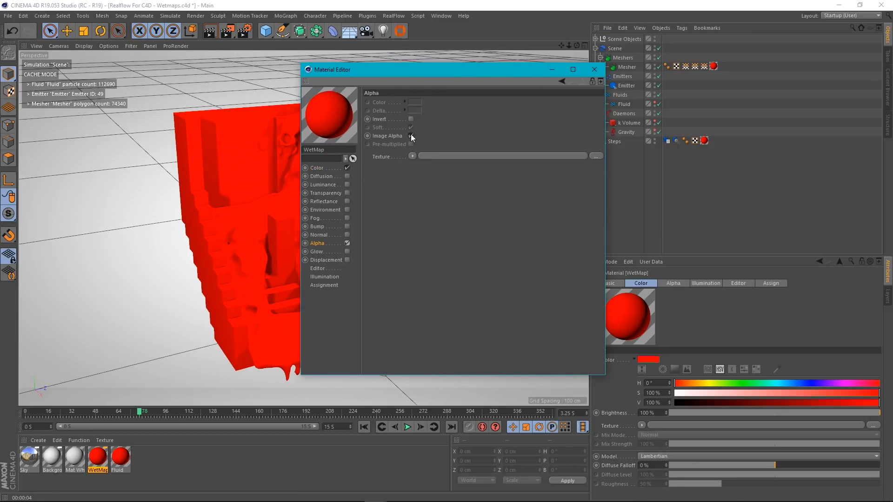
- Load RealFlow WetMap0Color_00001.png from the realflow_cinema4d cache folder as the Alpha texture, without copying it to the project location
left_click(595, 156)
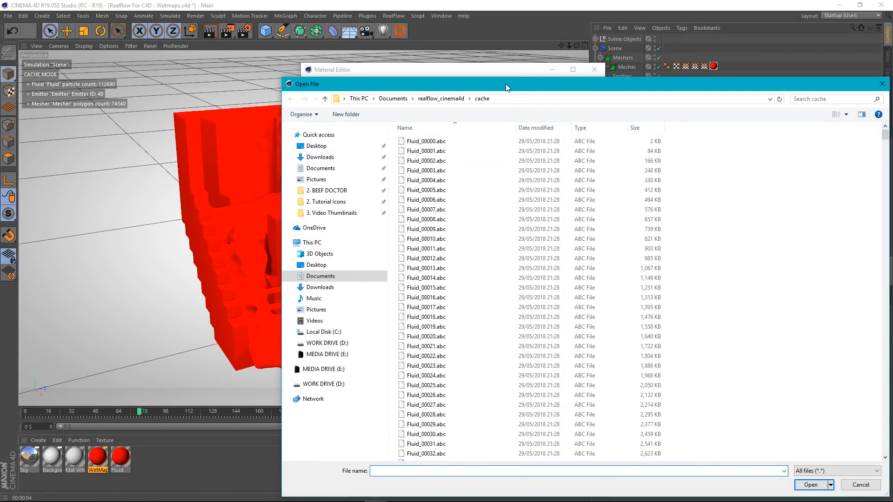
left_click_drag(507, 88, 316, 32)
scroll(427, 204, "down", 20)
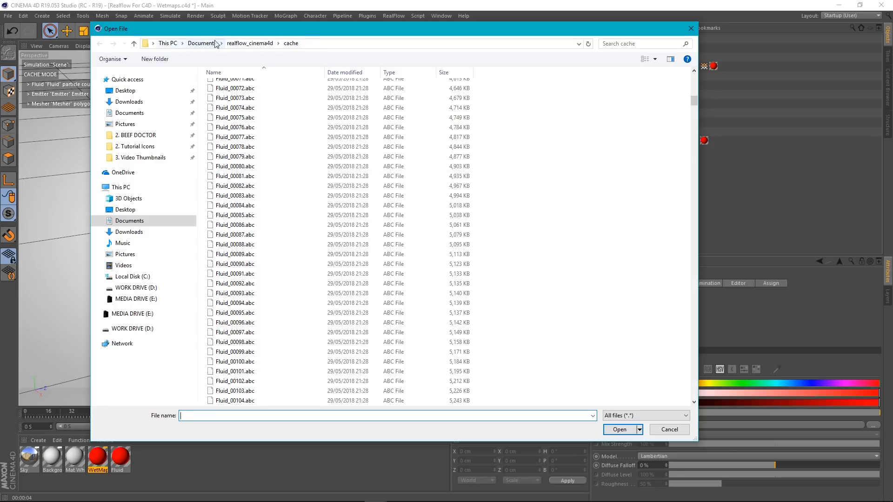
scroll(251, 163, "up", 12)
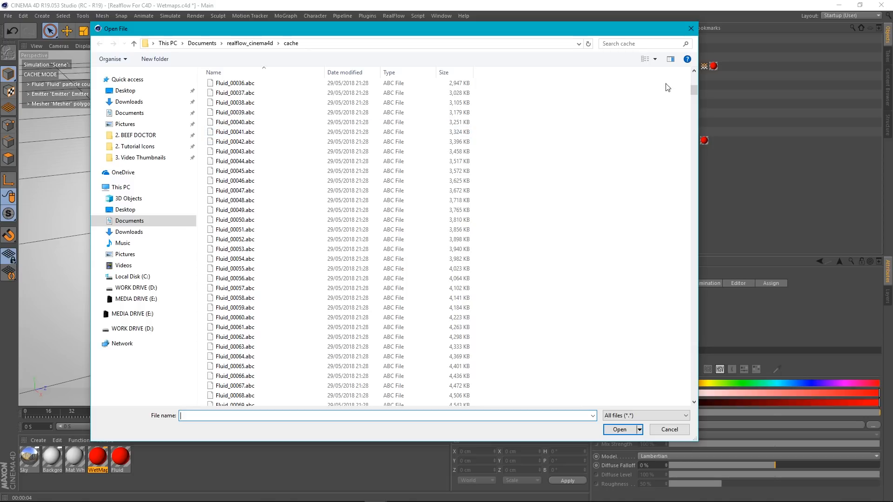
left_click_drag(694, 93, 622, 296)
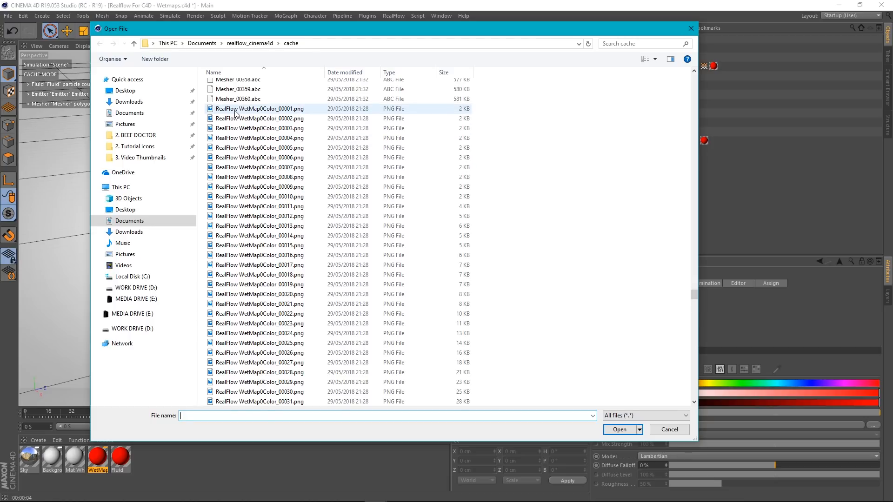
left_click(261, 109)
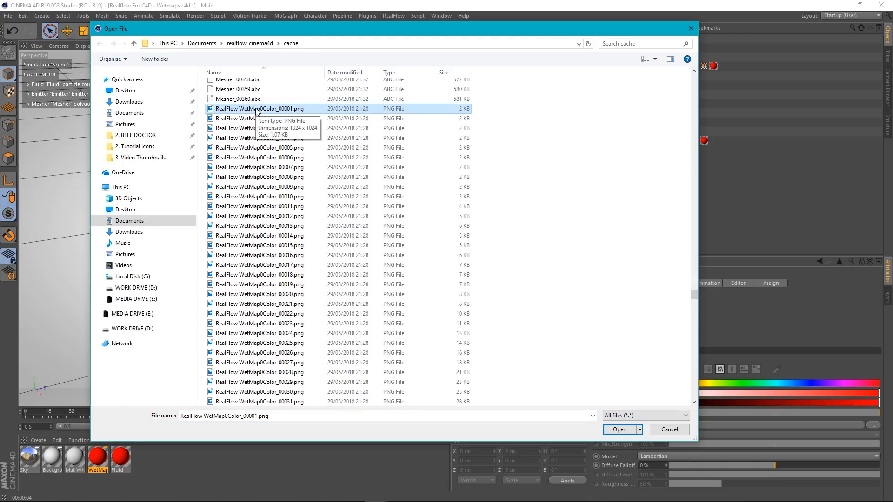
left_click(615, 430)
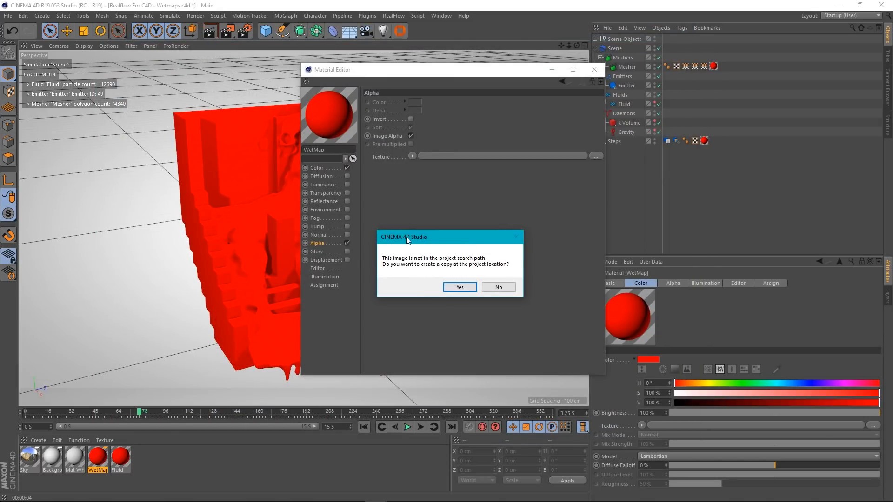
left_click(493, 288)
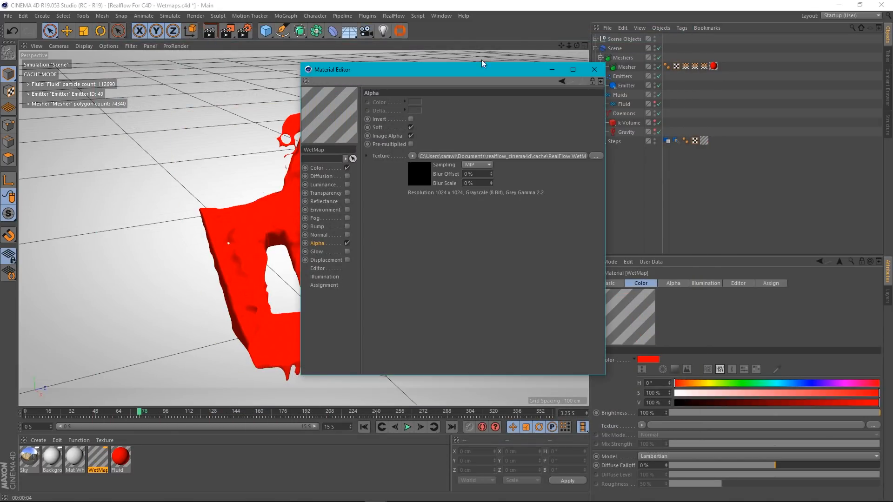
- Calculate the animation range of the WetMap alpha image sequence from its Animation settings, then close the material editor
left_click_drag(472, 69, 333, 72)
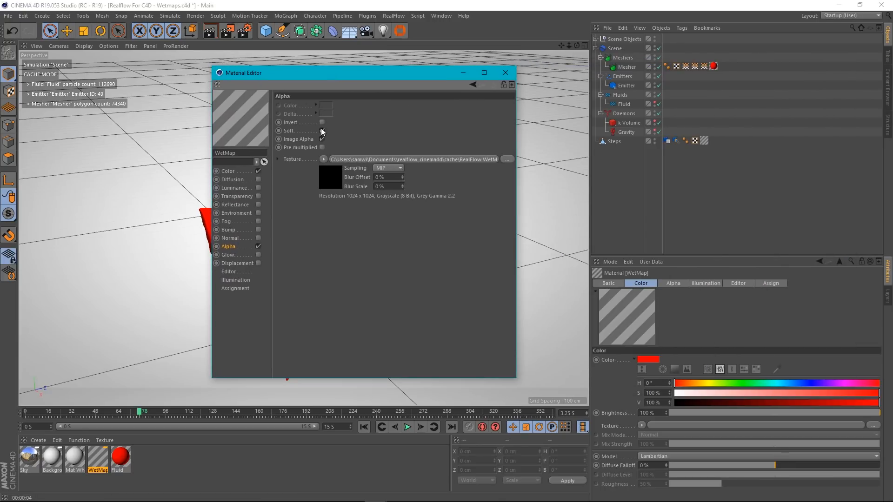
left_click(369, 159)
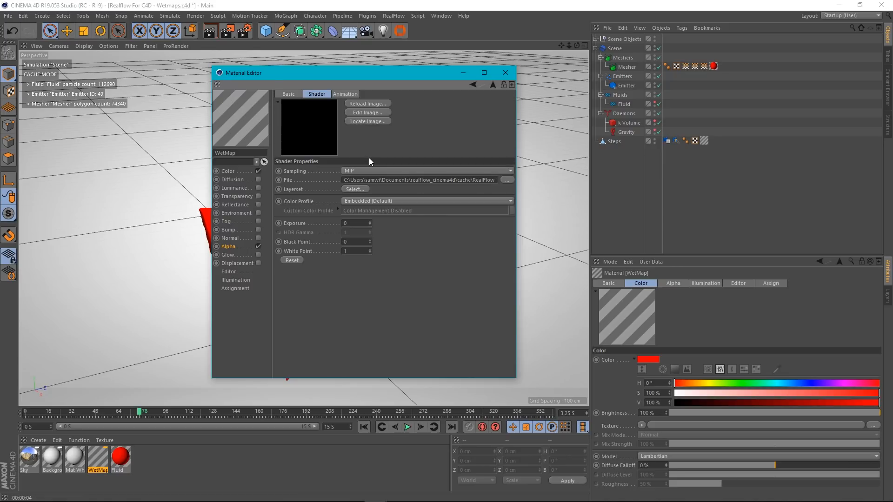
left_click(339, 94)
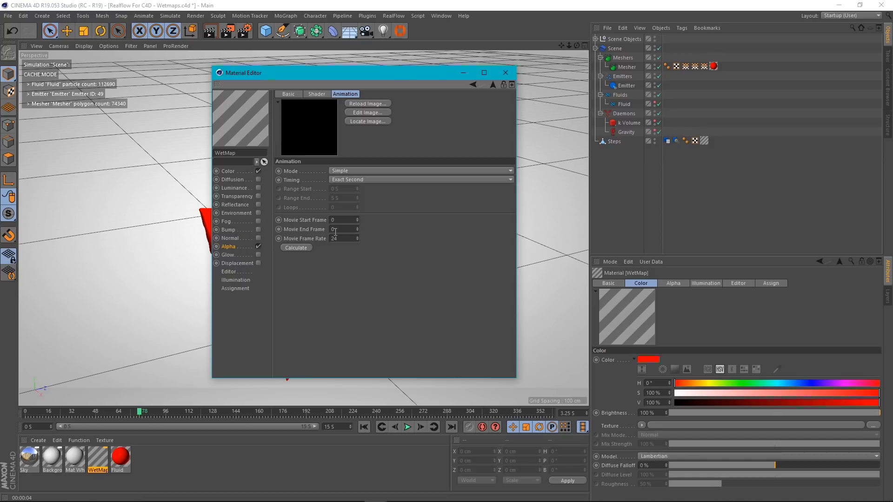
left_click(300, 247)
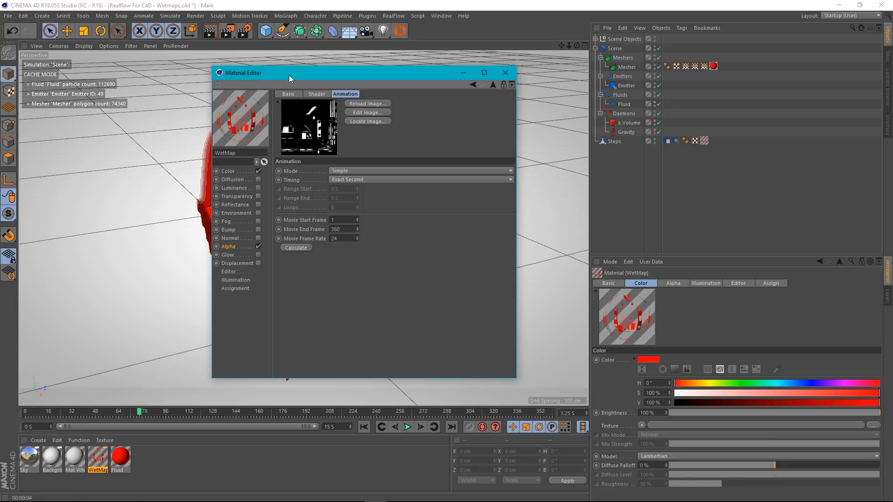
left_click_drag(289, 74, 506, 96)
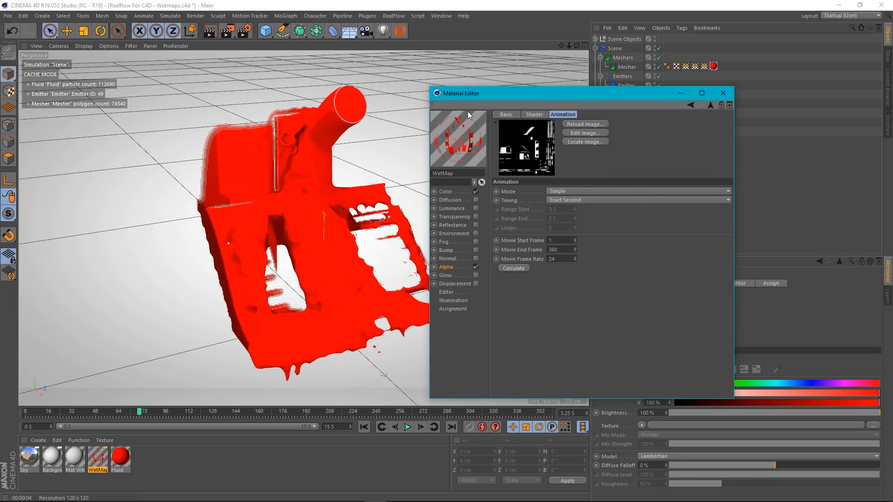
left_click(447, 192)
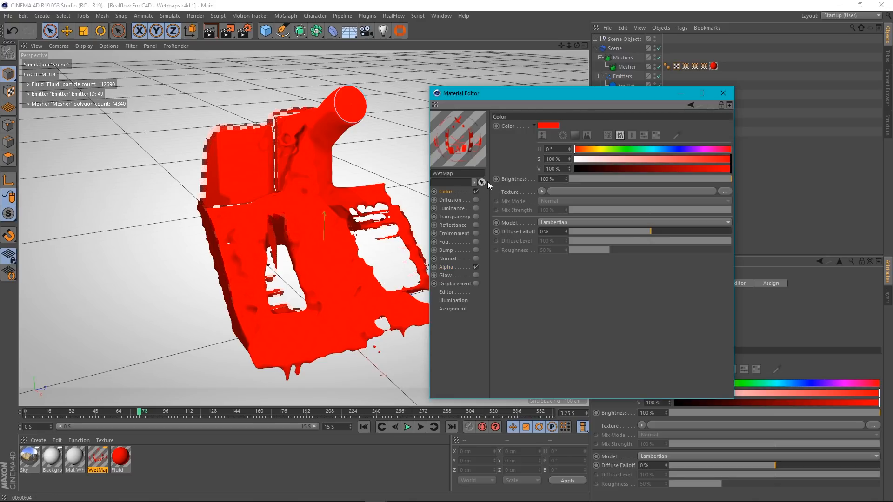
left_click(722, 93)
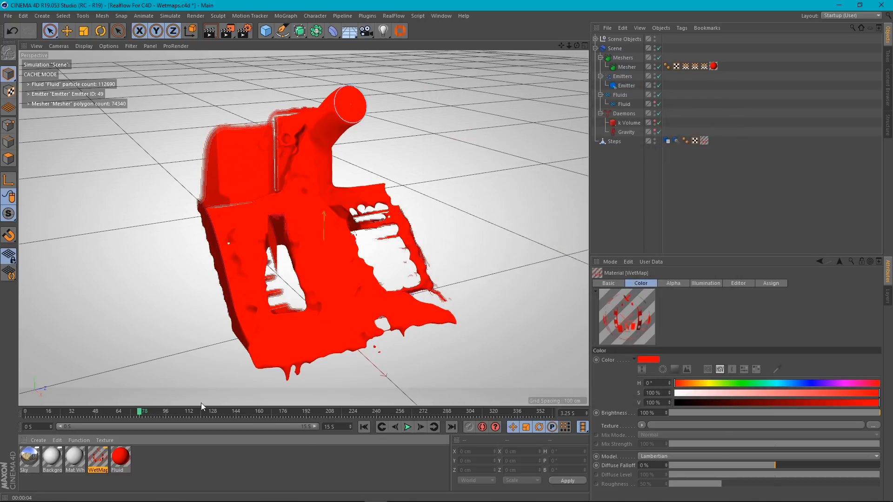
- Go to frame 154 and render the view to check the wet map on the Steps
left_click_drag(139, 415, 251, 428)
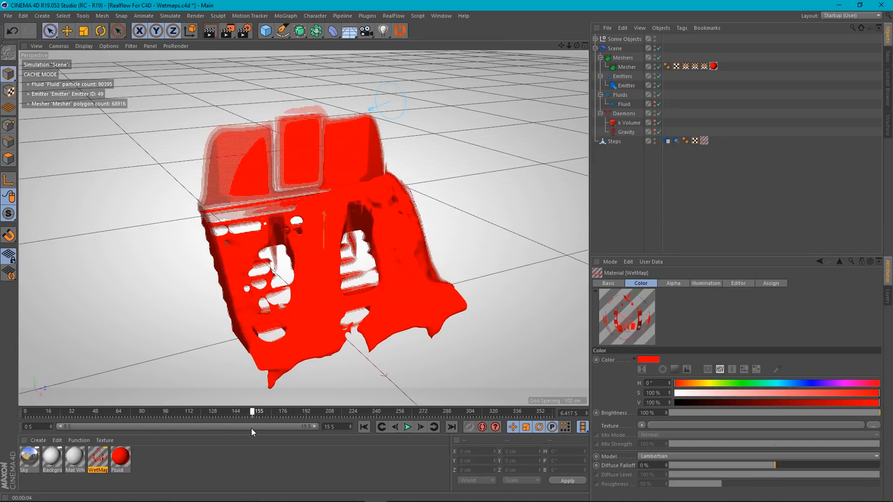
left_click(211, 33)
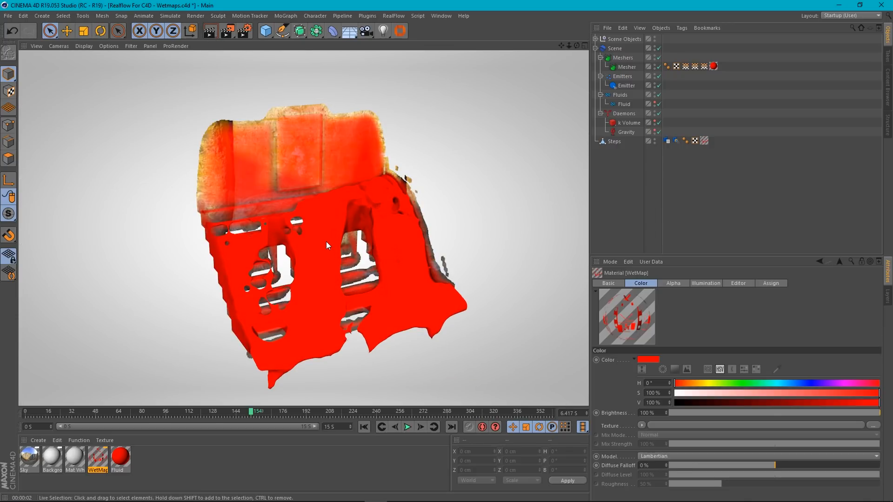
left_click(618, 189)
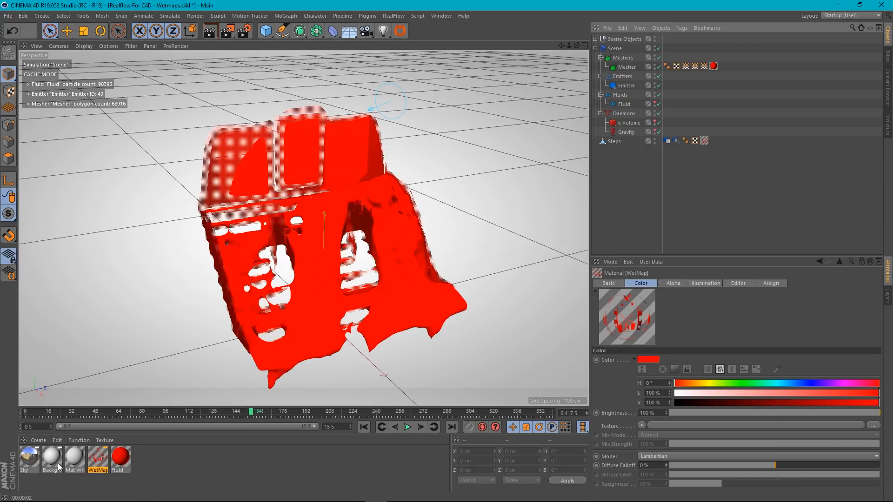
- Apply the Mat White material to the Steps object and place its WetMap texture tag after the Mat White tag
left_click(73, 457)
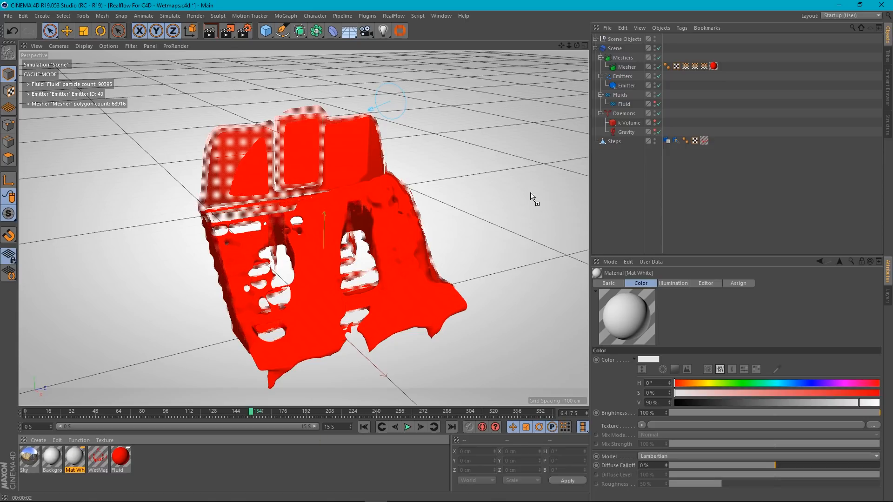
left_click_drag(624, 130, 612, 143)
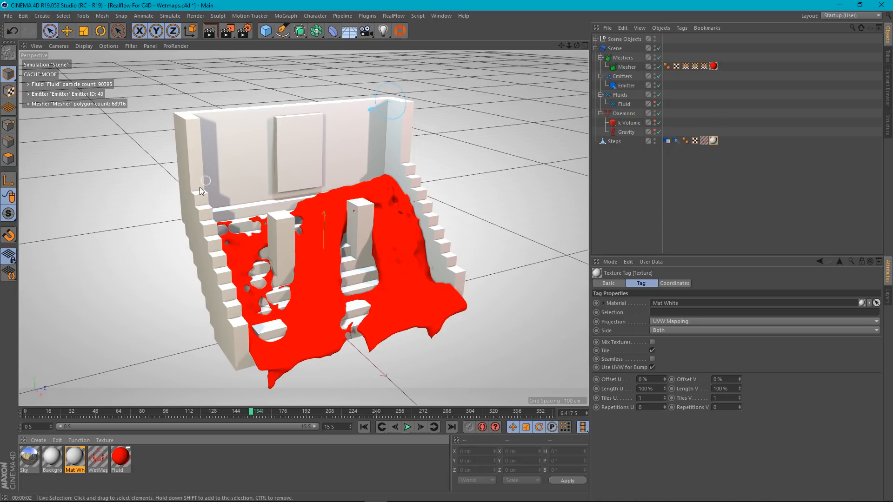
left_click_drag(254, 411, 206, 403)
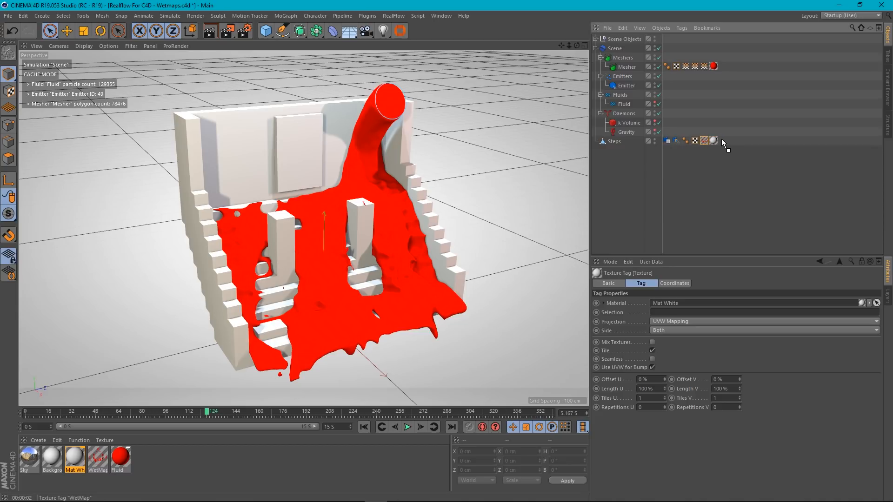
left_click_drag(721, 138, 721, 140)
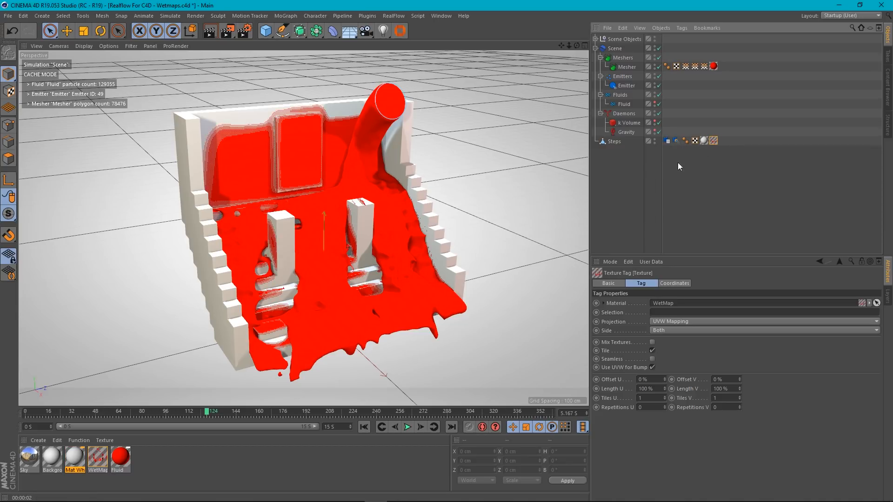
left_click(714, 141)
left_click(699, 173)
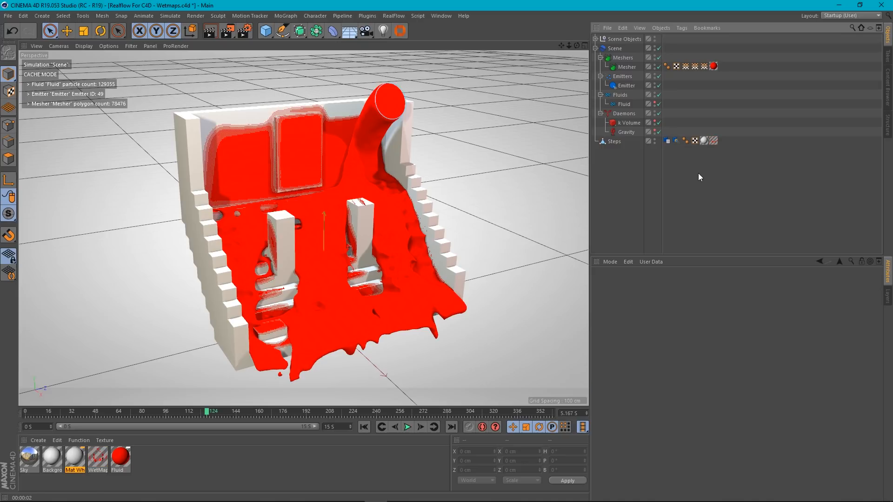
left_click(705, 142)
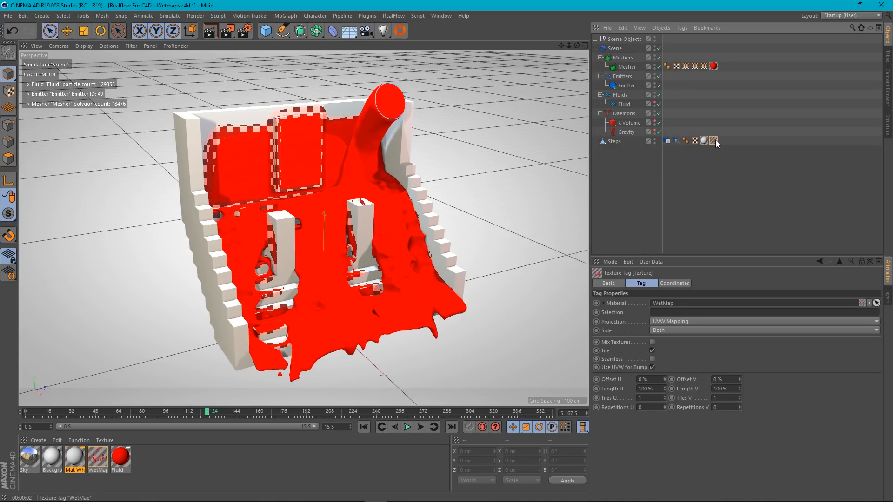
left_click(727, 141)
left_click(711, 140)
left_click(708, 171)
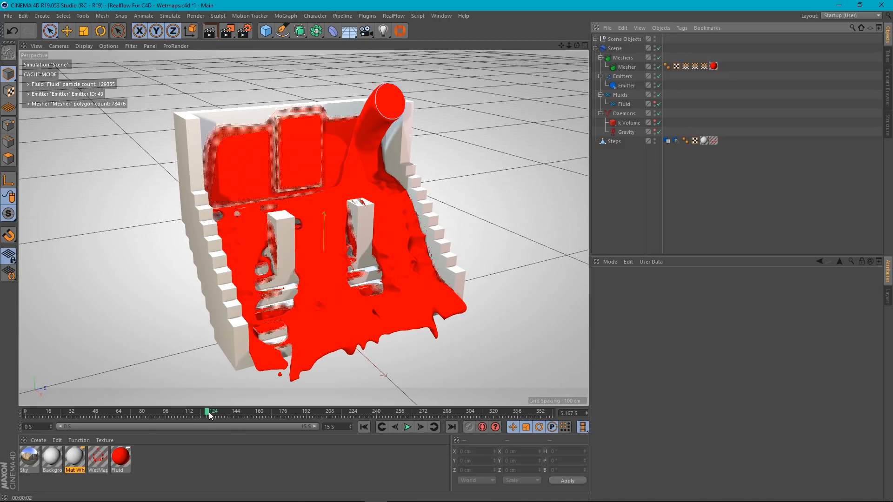
- Render the view at frames 156 and 95 to check the red wet map over the white Steps
mouse_move(208, 412)
left_mouse_down()
mouse_move(24, 417)
mouse_move(253, 415)
left_mouse_up()
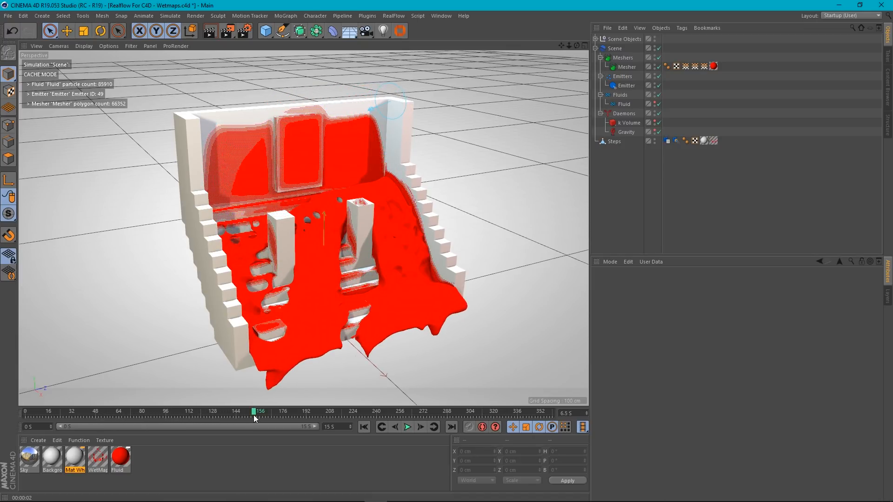
left_click(213, 32)
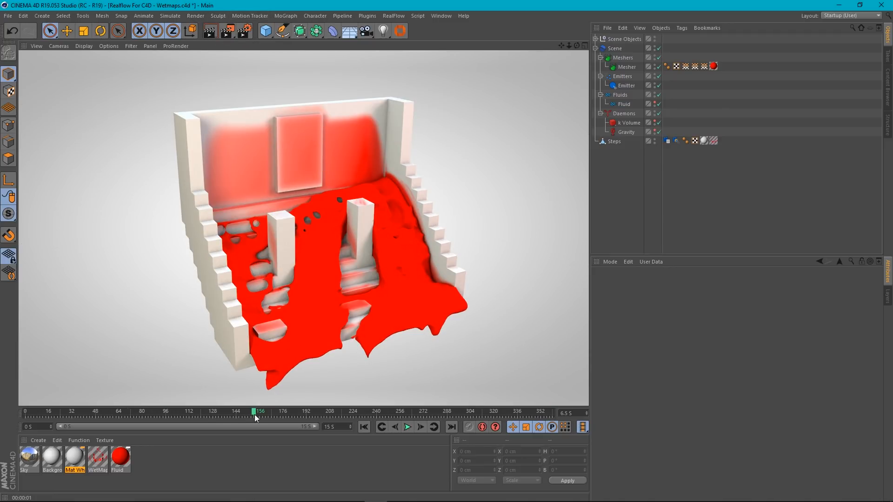
left_click_drag(254, 412, 164, 423)
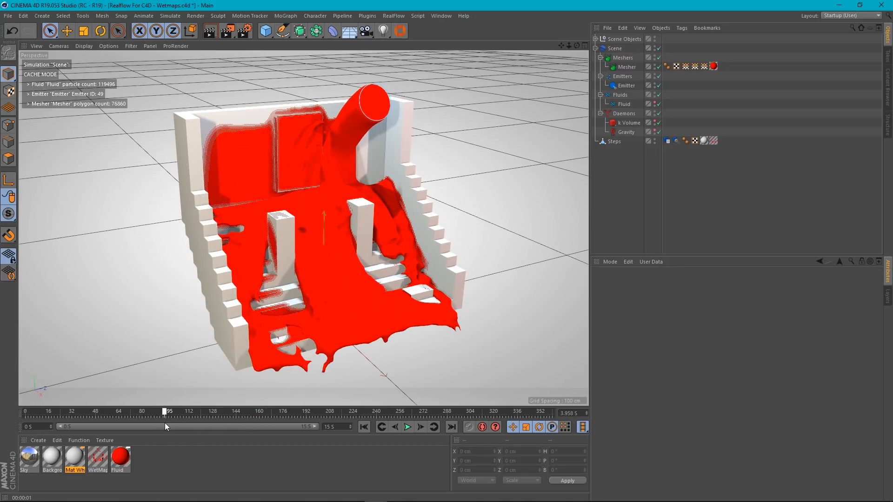
left_click(209, 32)
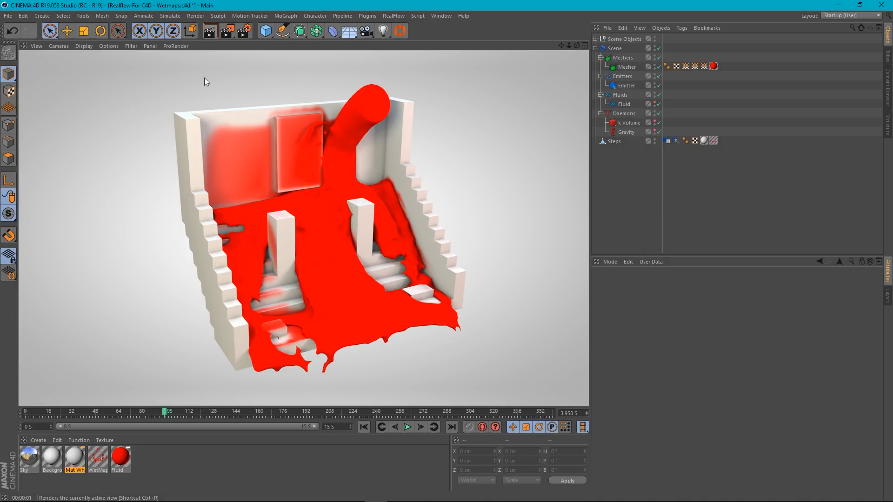
- Disable the WetMap material's Color channel and enable its Transparency channel
double_click(104, 457)
left_click(186, 160)
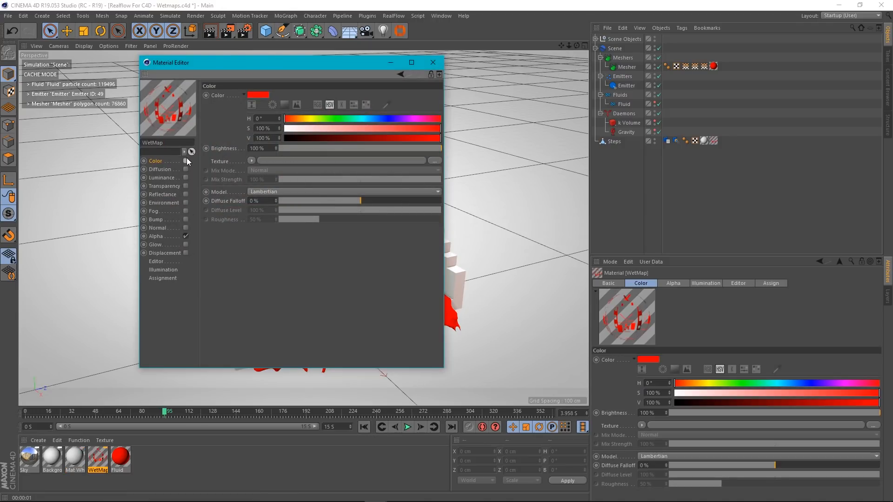
left_click(165, 186)
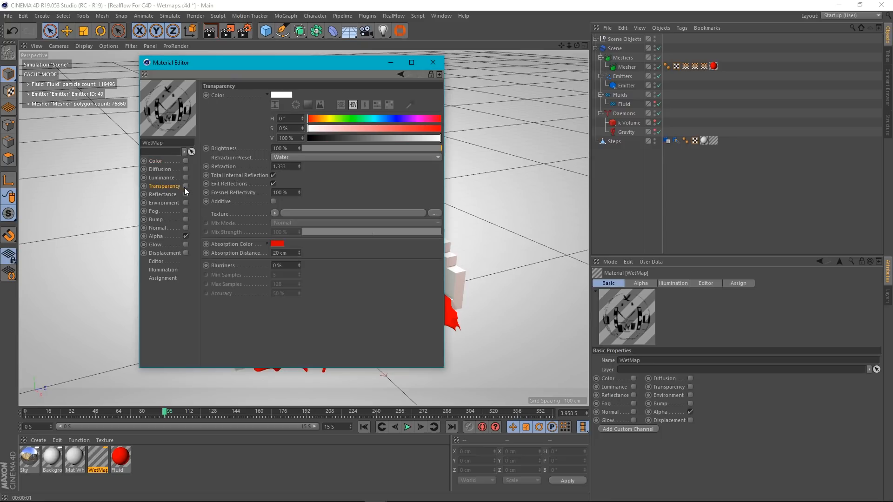
left_click(186, 186)
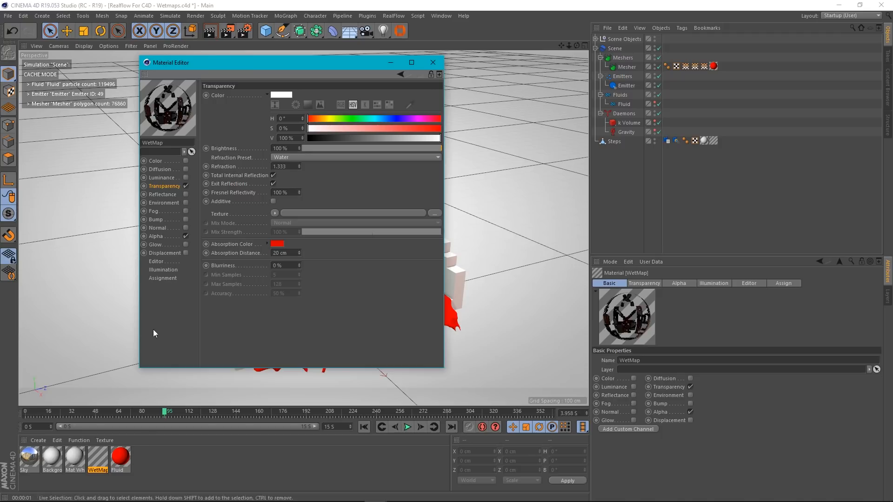
- Disable the Fluid material's Color channel and enable its Transparency channel
left_click(121, 458)
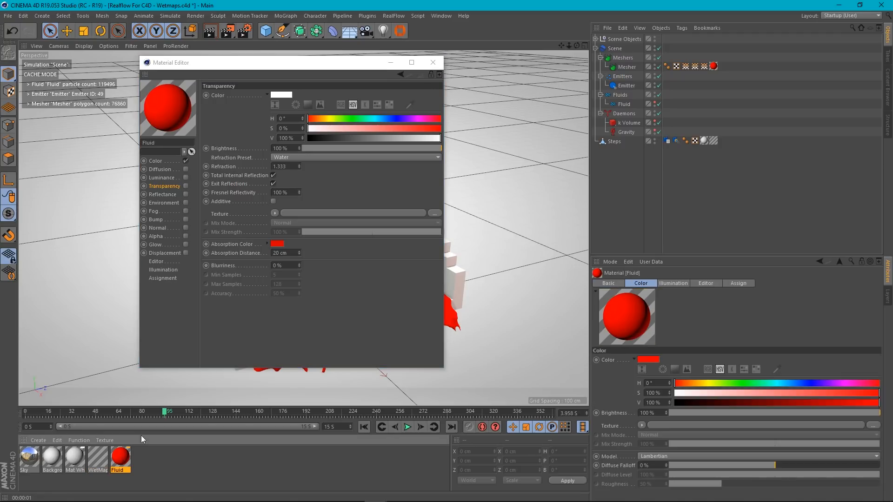
left_click(185, 161)
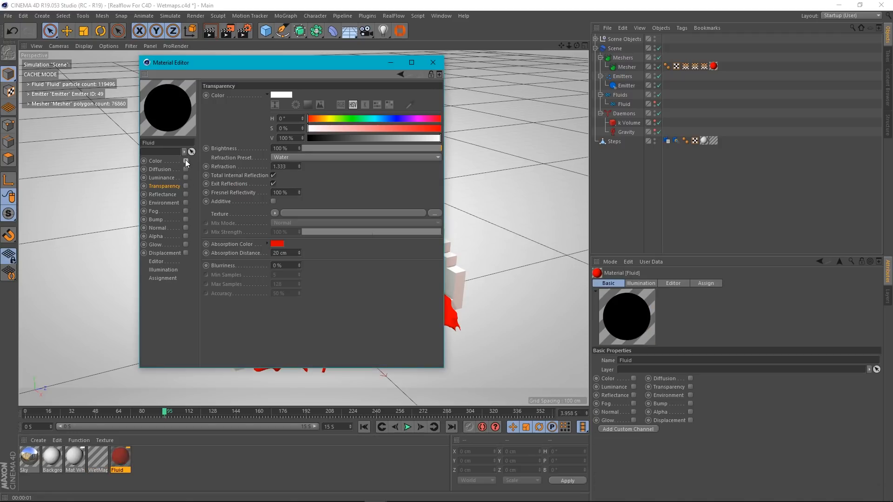
left_click(186, 186)
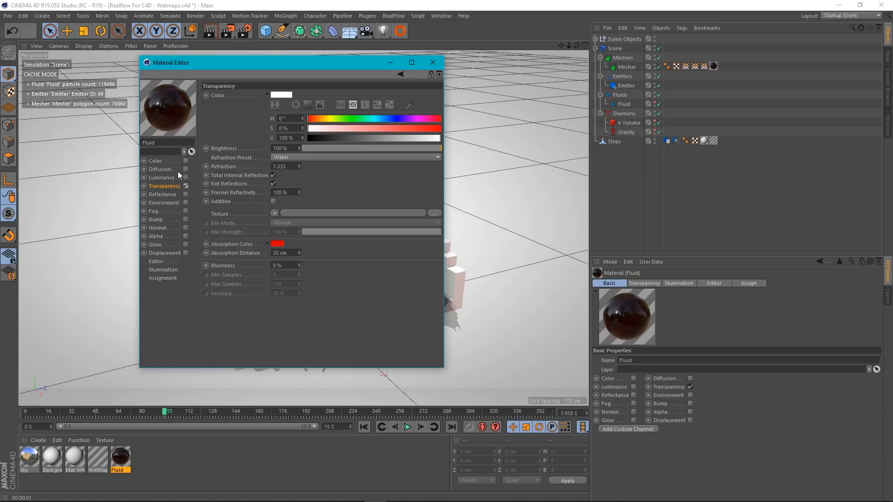
left_click(427, 63)
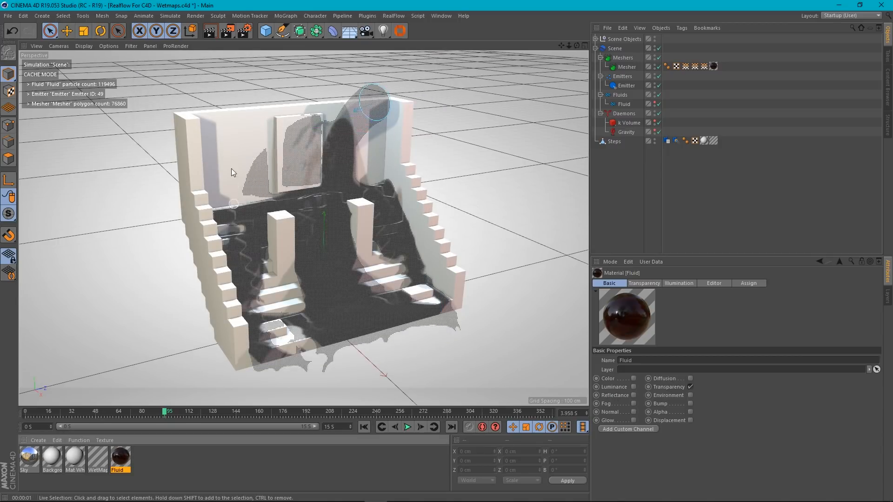
- Render the view to check the transparent fluid, and go to frame 91
left_click(206, 36)
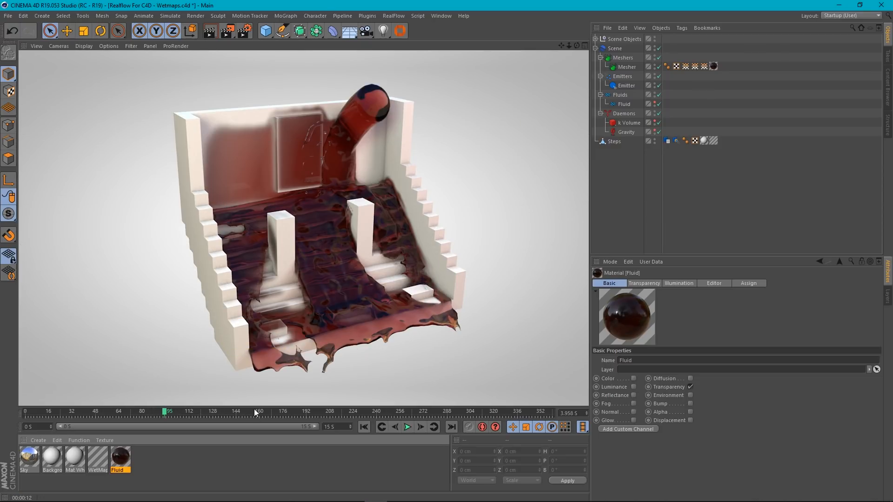
mouse_move(163, 416)
left_mouse_down()
mouse_move(32, 419)
mouse_move(183, 417)
mouse_move(159, 419)
left_mouse_up()
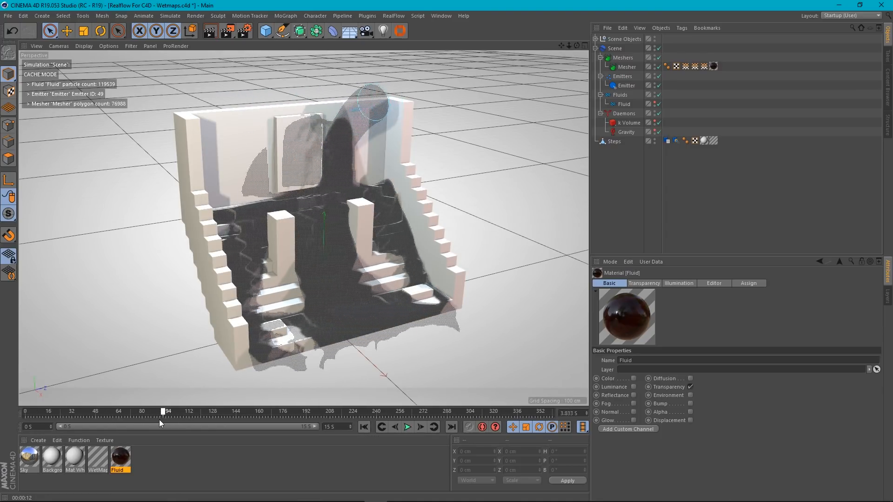
- Enable Seen by Camera on the Sky's compositing tag and inspect the environment image around the Steps
left_click(595, 39)
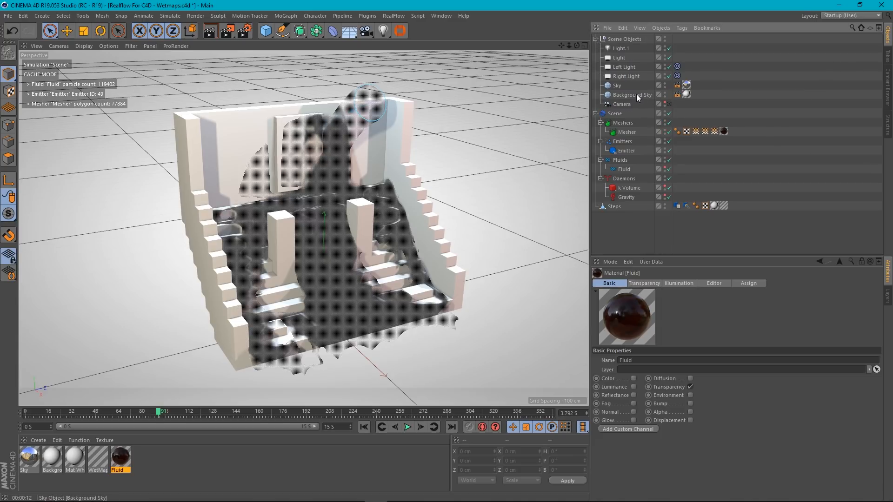
left_click(677, 86)
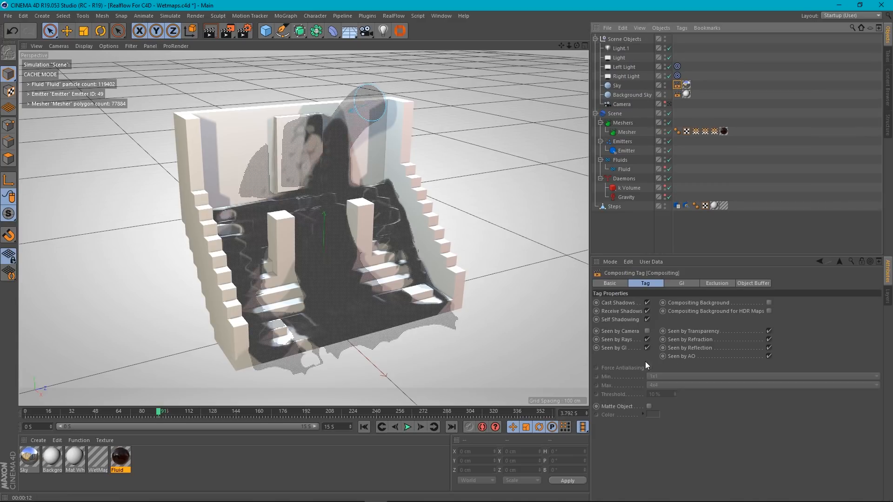
left_click(646, 331)
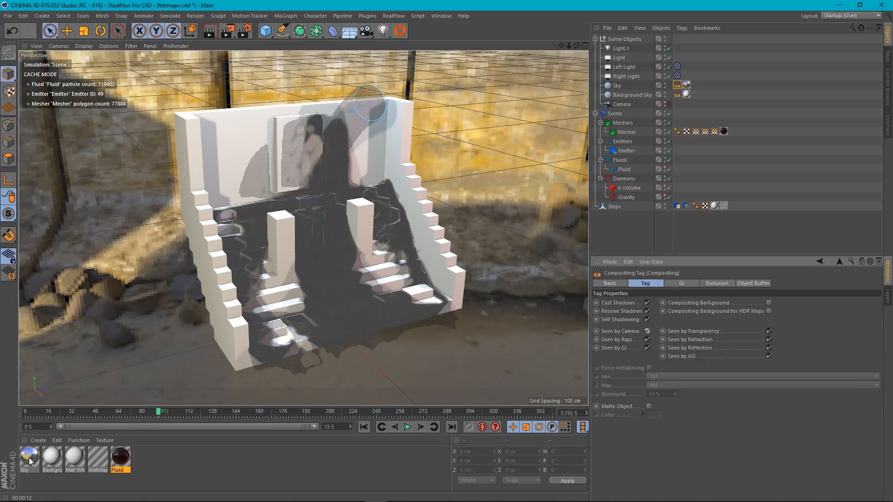
left_click_drag(306, 283, 256, 287, "alt")
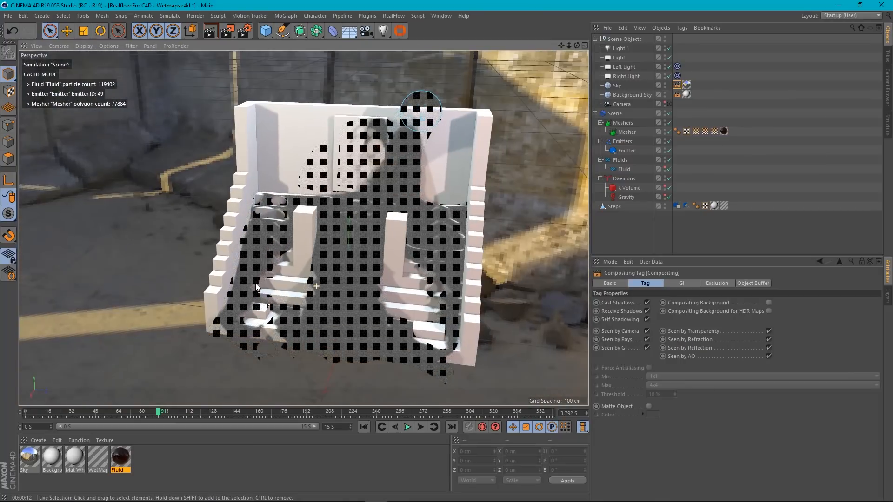
- Look through the scene Camera and turn off Seen by Camera on the Sky's compositing tag
left_click(670, 105)
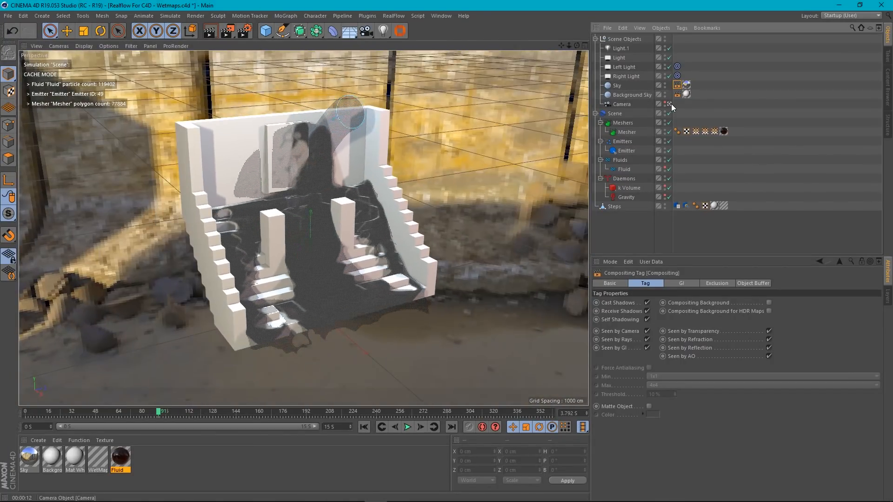
left_click(646, 332)
left_click(627, 252)
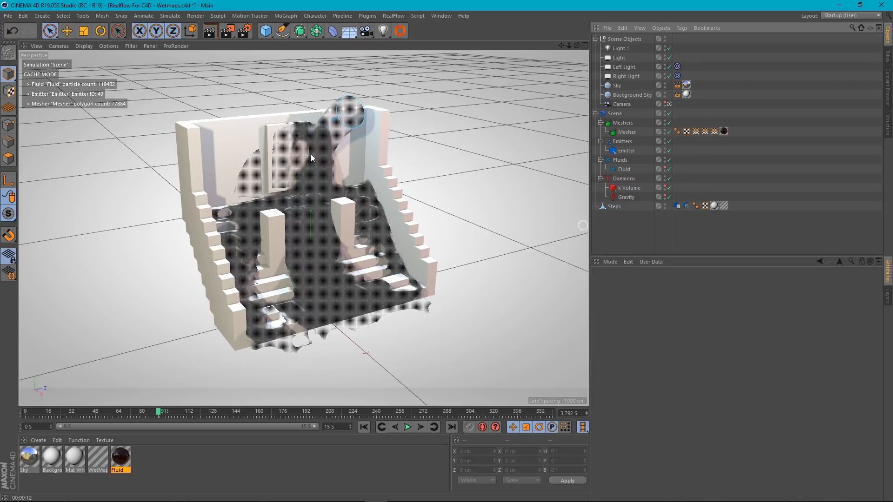
- Review the Physical, Output, Save and Anti-Aliasing render settings, and render the view through the Camera
left_click(244, 30)
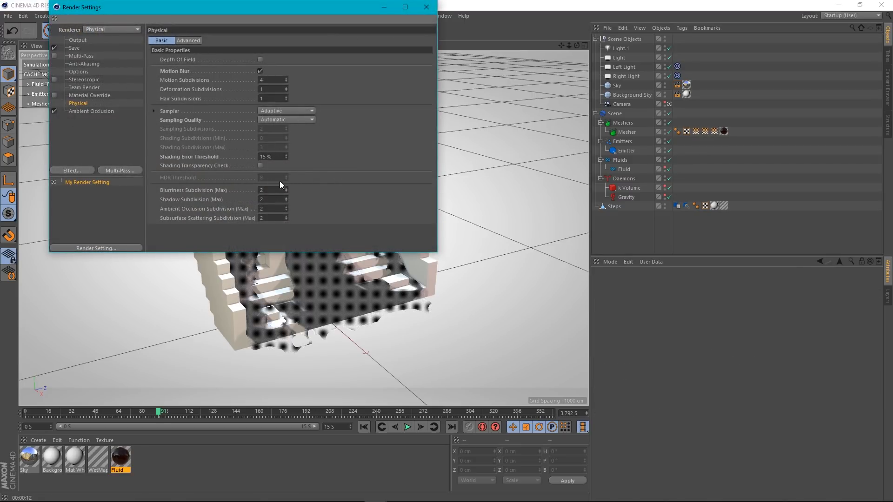
left_click(72, 39)
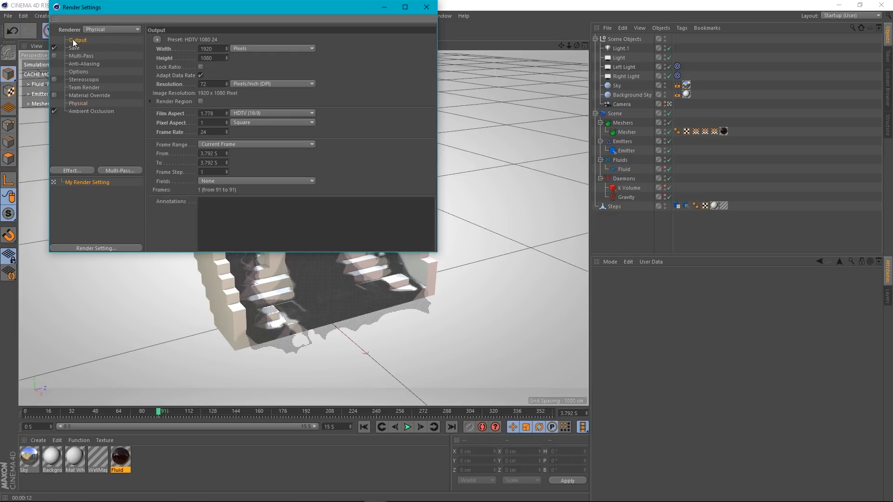
left_click(73, 48)
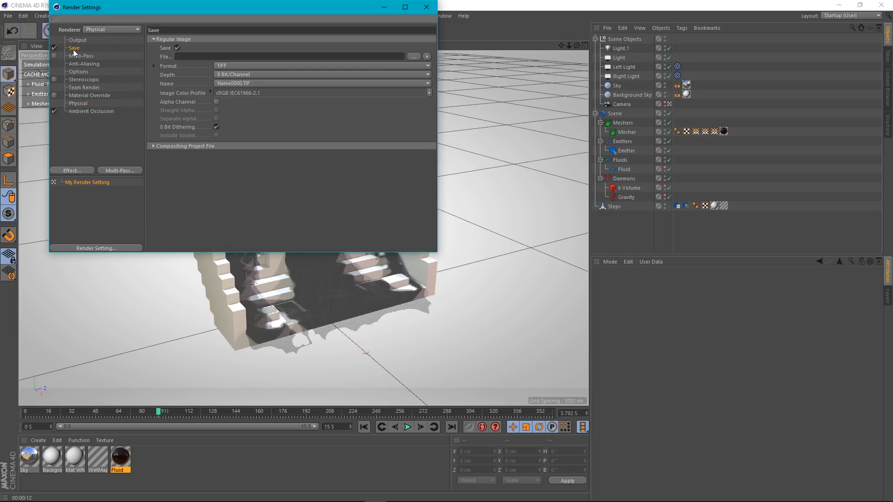
left_click(88, 63)
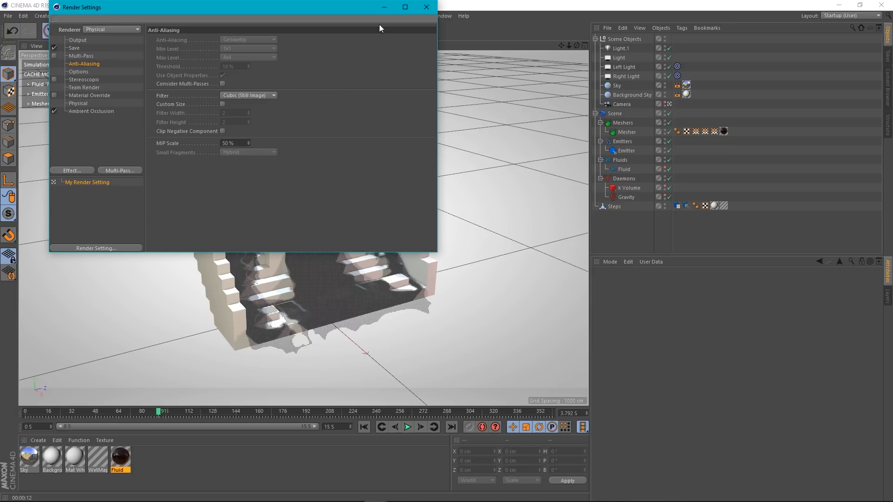
left_click(426, 7)
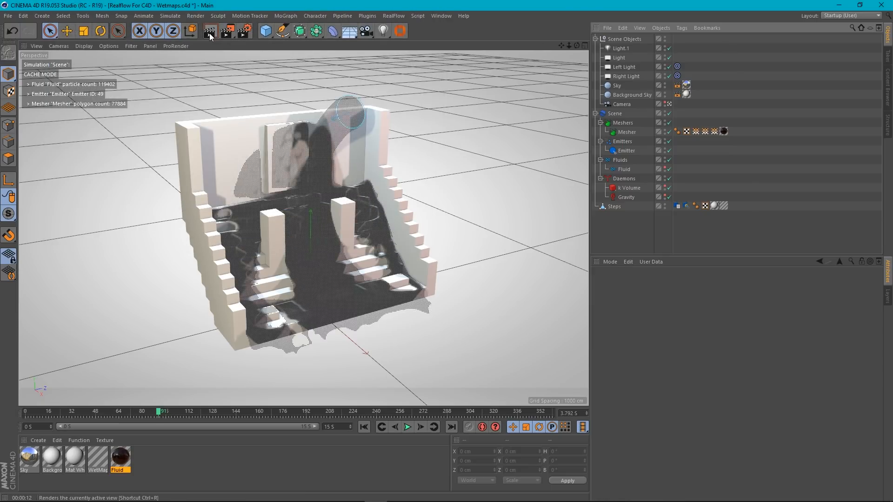
left_click(209, 37)
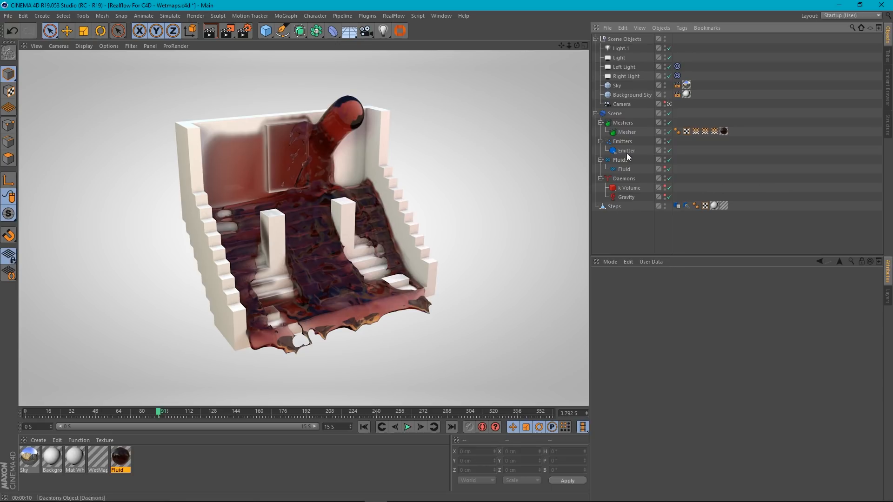
- Review the WetMap settings of the Steps' collider tag and the Mesher's mesh settings, including Motion Blur Strength
left_click(684, 206)
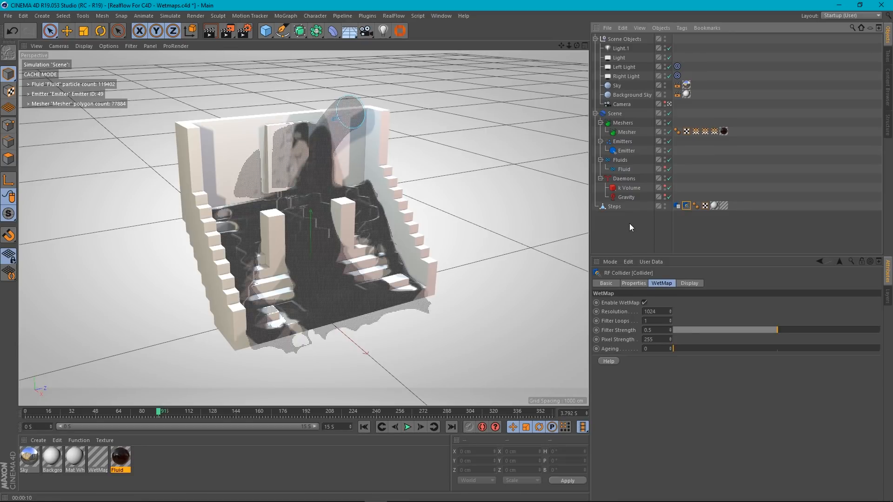
left_click(627, 133)
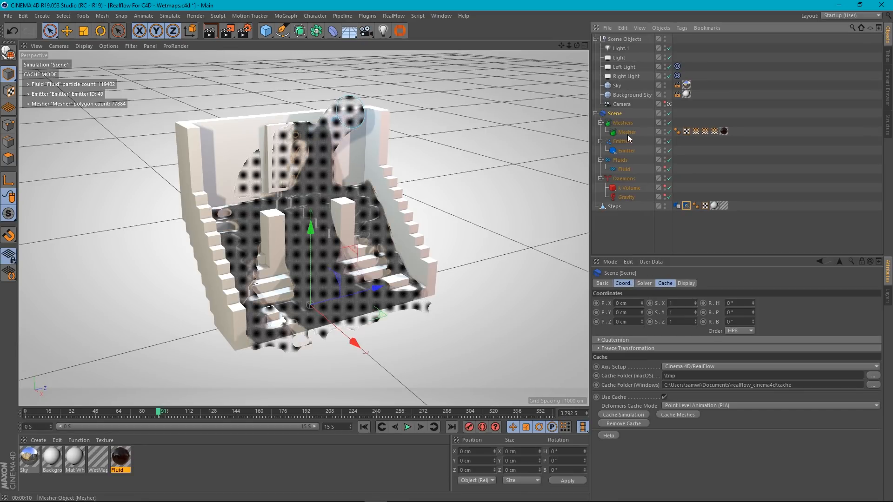
left_click(683, 283)
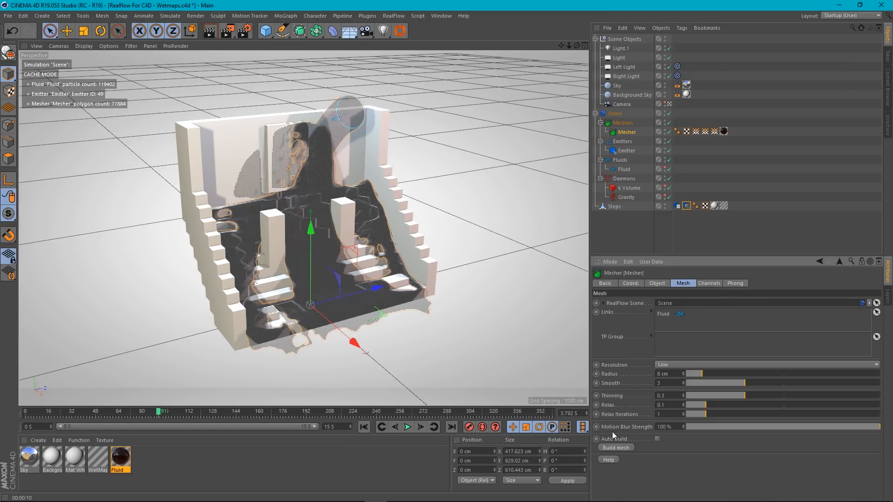
left_click(626, 214)
- Check the Physical renderer's Motion Blur options and briefly run a test render of the view
left_click(242, 32)
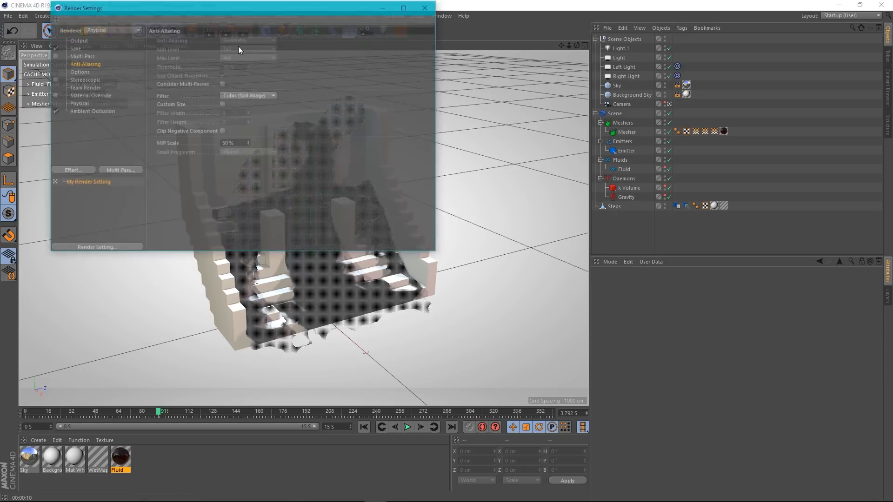
left_click(89, 103)
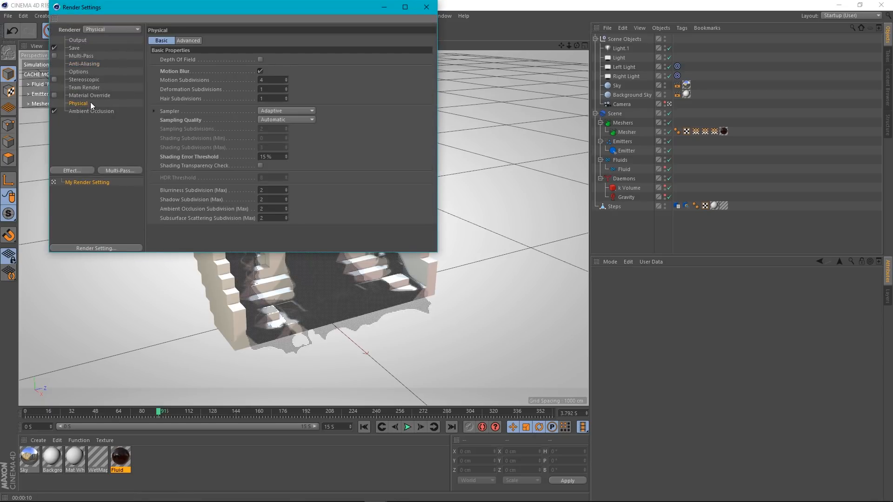
left_click(426, 7)
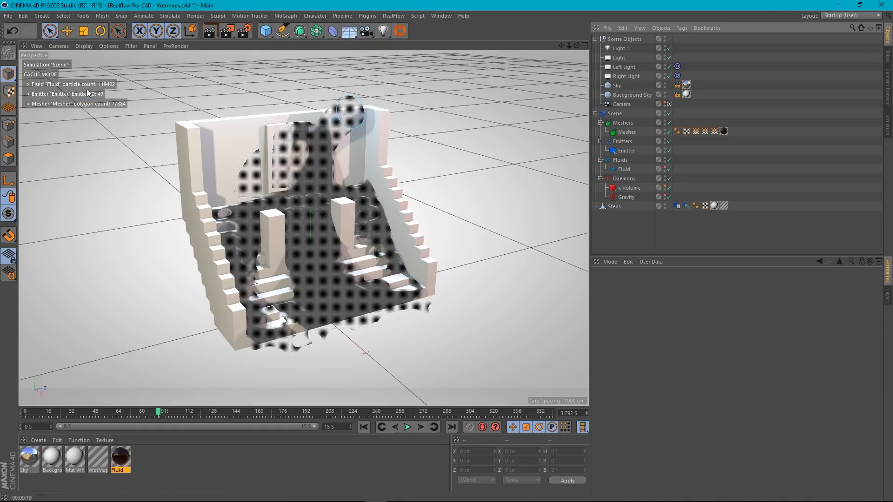
left_click(210, 31)
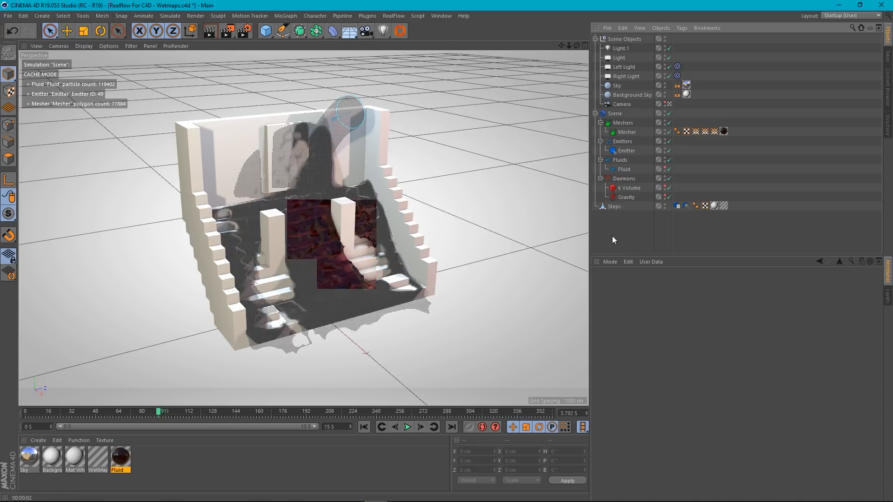
key("Escape")
- Lock the output aspect ratio and set the render width to 800 pixels
left_click(240, 33)
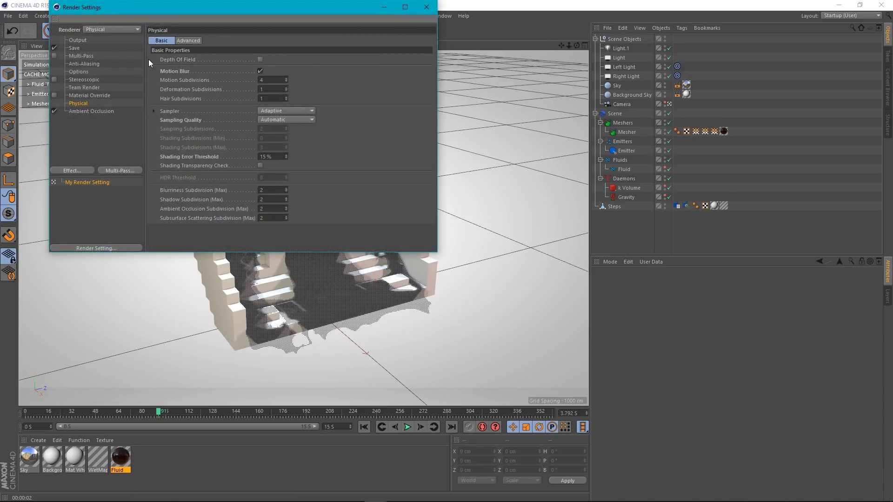
left_click(77, 40)
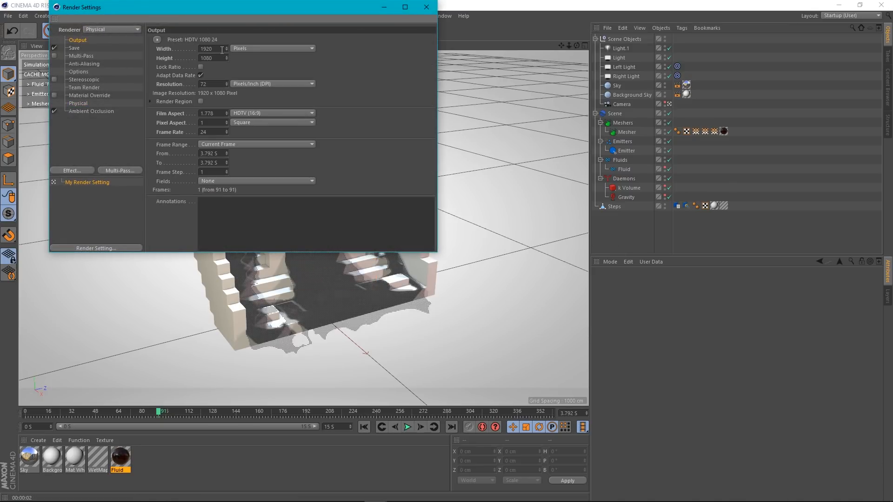
left_click(200, 67)
left_click(221, 49)
type("800")
key("Return")
left_click(78, 104)
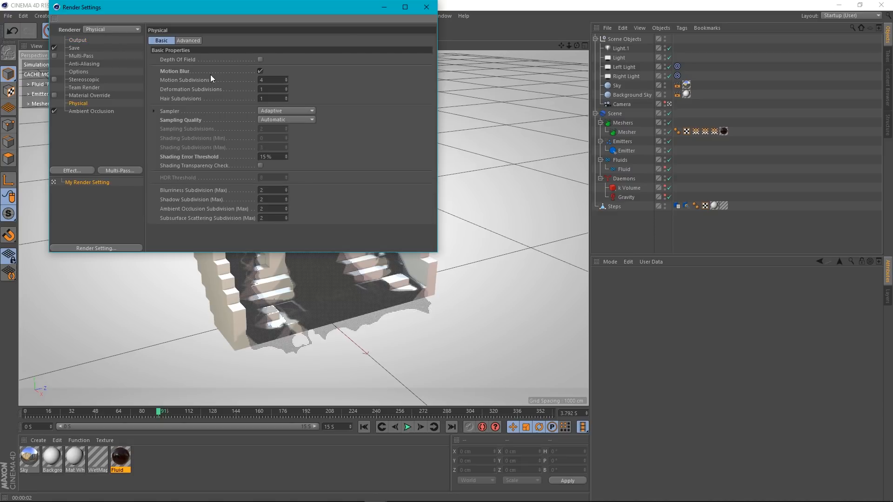
left_click(421, 13)
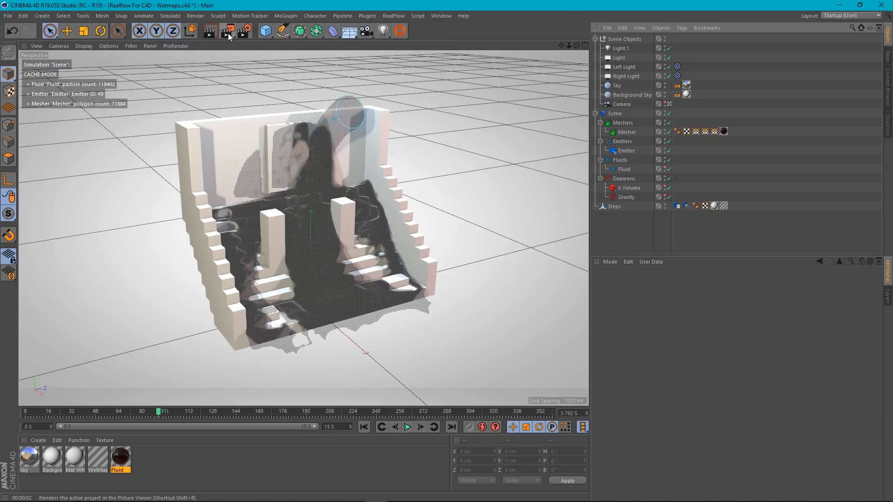
- Render frame 91 to the Picture Viewer to check the motion blur
left_click(226, 33)
left_click_drag(314, 96, 429, 34)
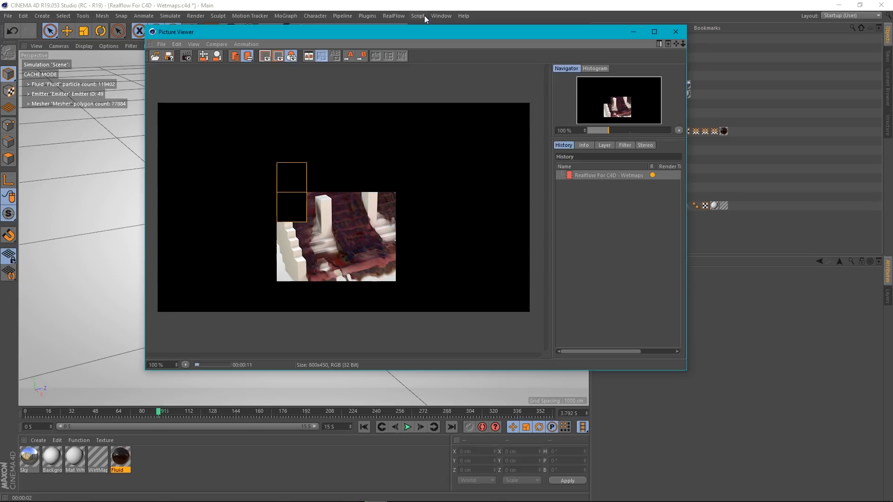
left_click_drag(415, 33, 410, 65)
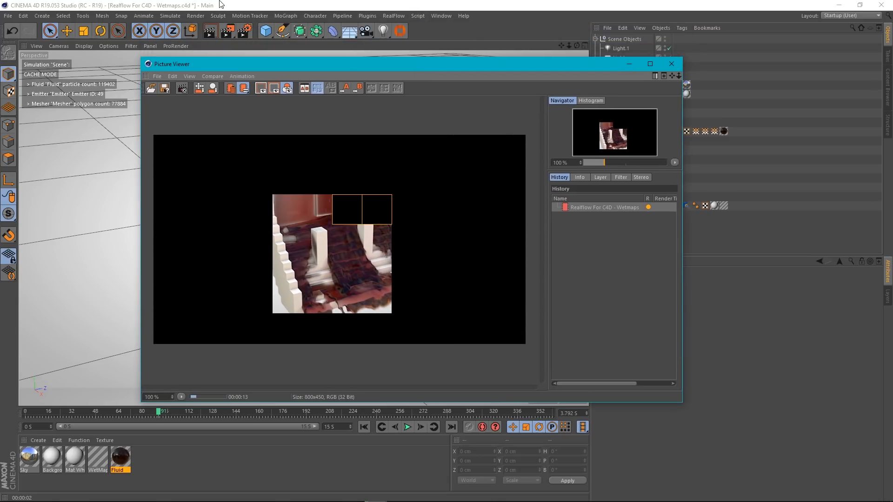
- Examine the Ambient Occlusion render settings and the finished render, and close the Picture Viewer
left_click(244, 31)
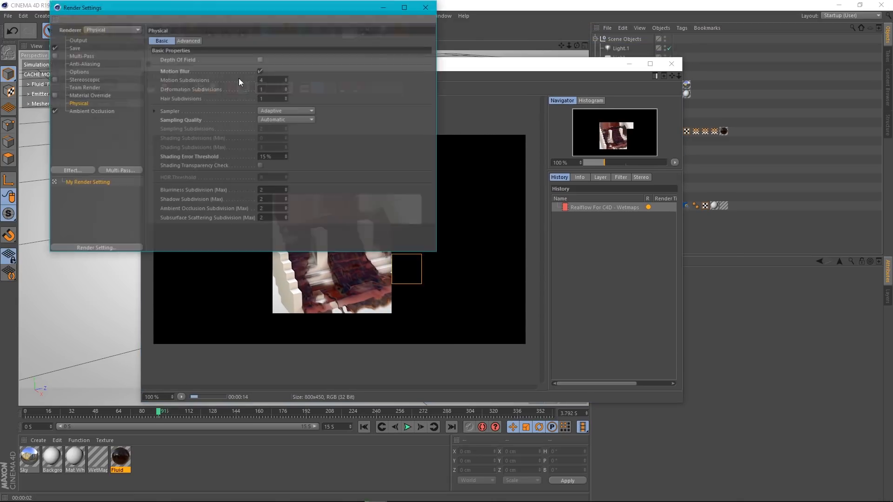
left_click(96, 111)
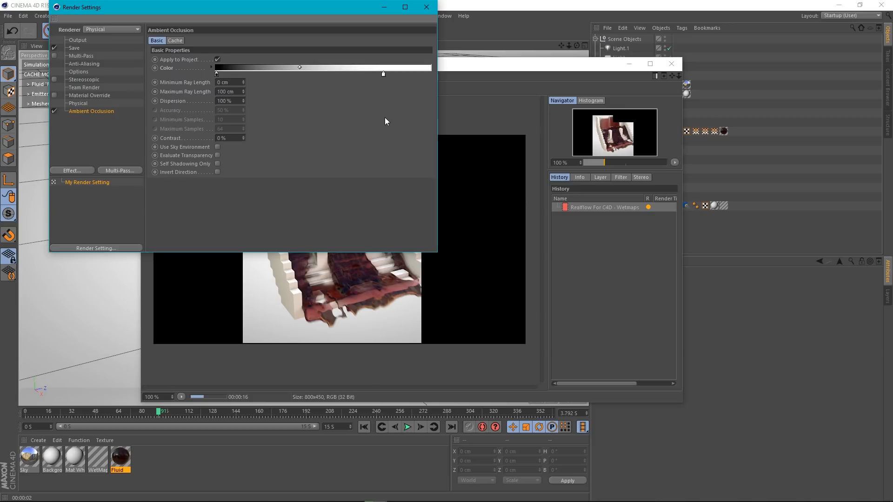
left_click(426, 7)
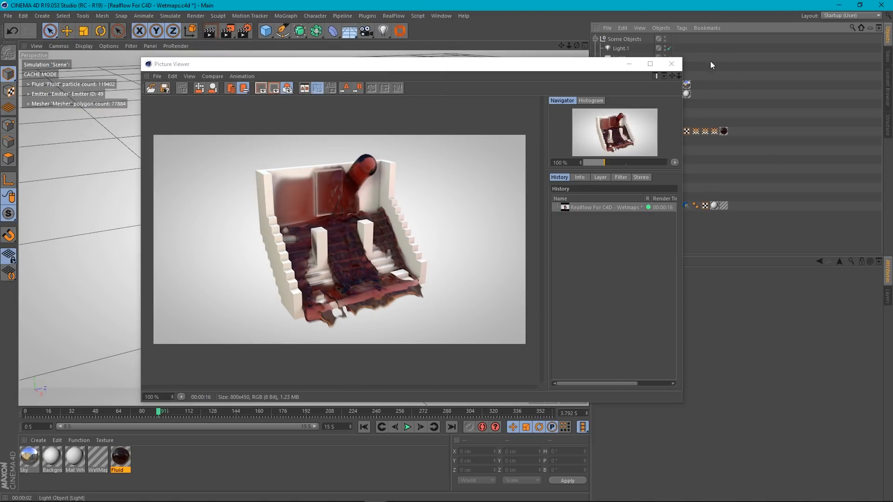
left_click(673, 65)
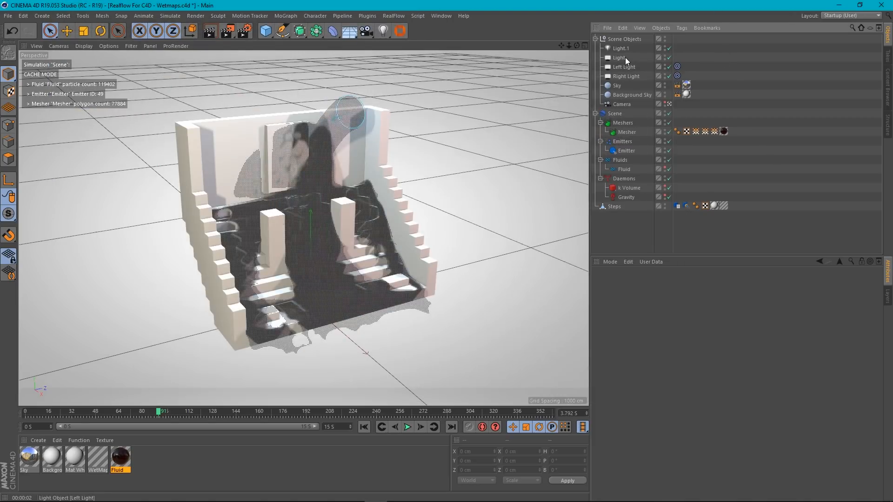
- Disable Light.1, Light, Left Light and Right Light, leaving the Sky to light the scene
left_click(669, 49)
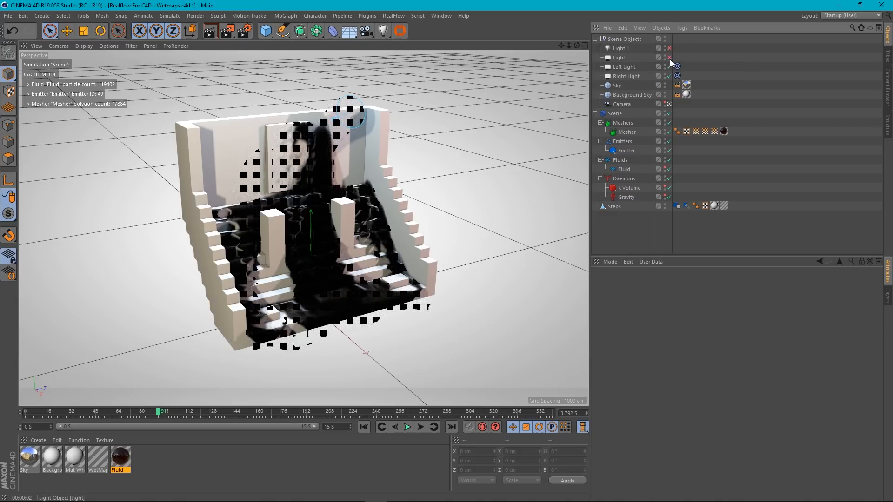
left_click(669, 66)
left_click(670, 75)
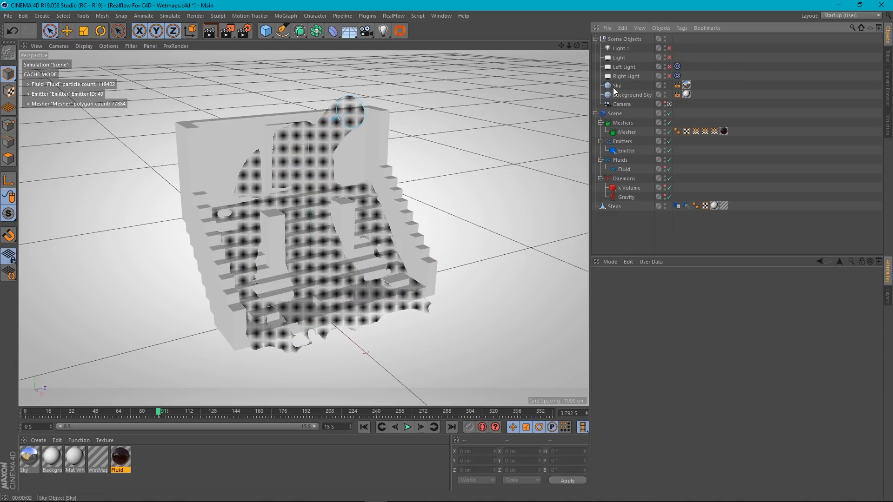
left_click(614, 87)
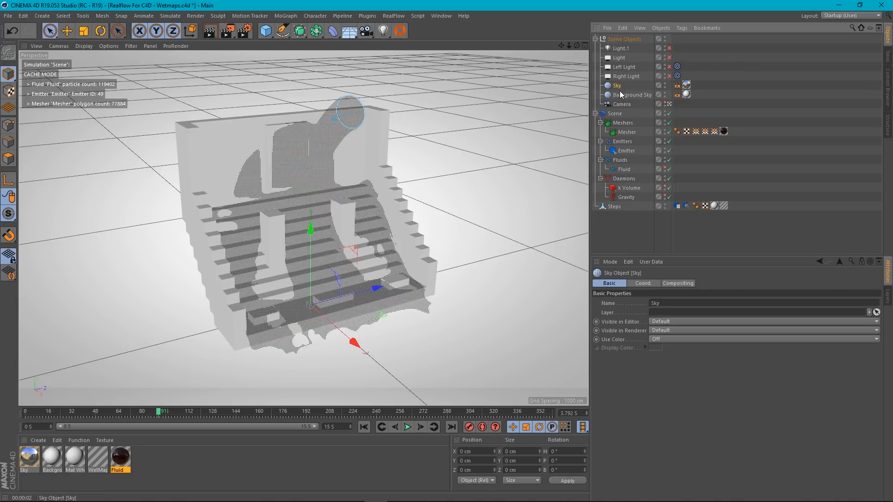
left_click(677, 85)
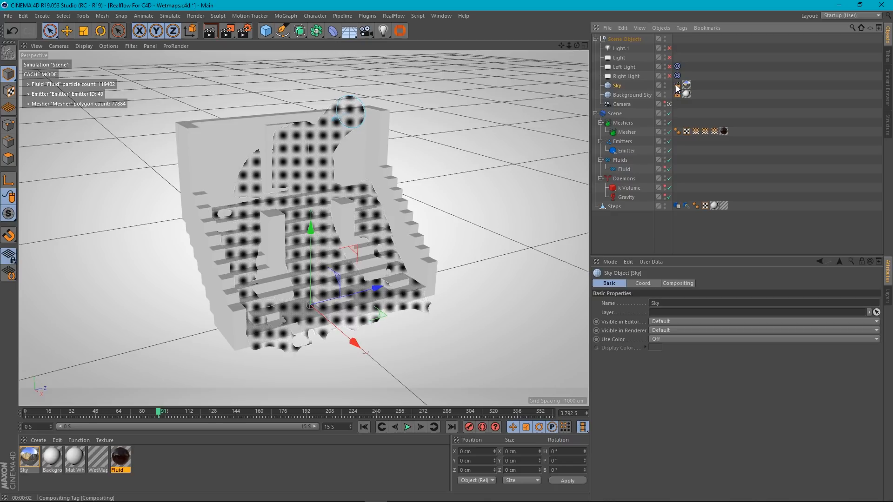
left_click(634, 238)
- Add the Global Illumination effect to the render settings, then render the frame to the Picture Viewer and close it
left_click(244, 31)
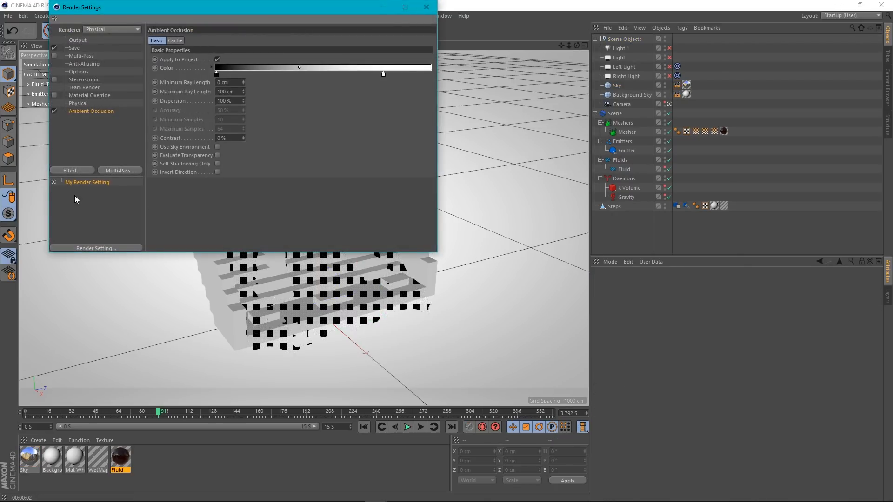
left_click(74, 170)
left_click(121, 267)
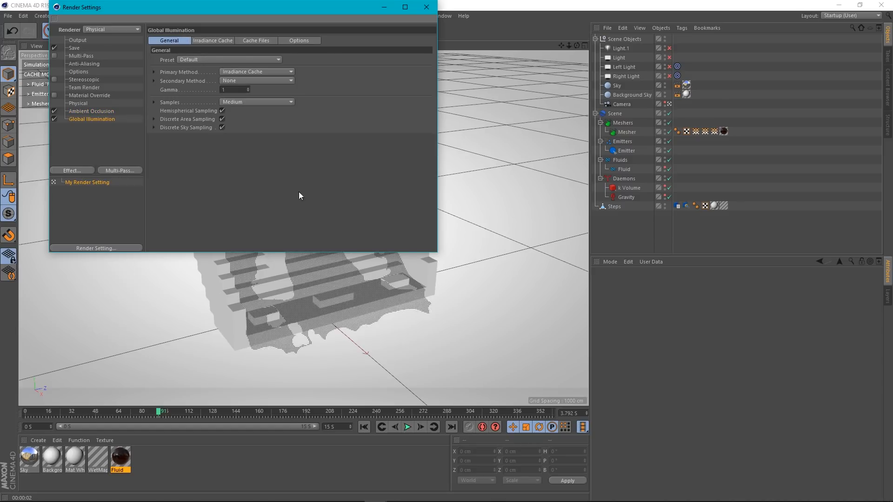
left_click(426, 7)
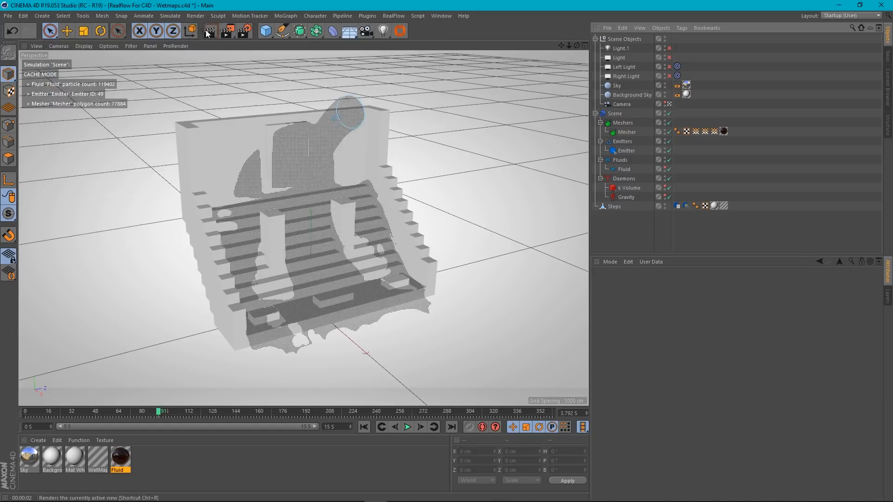
left_click(231, 33)
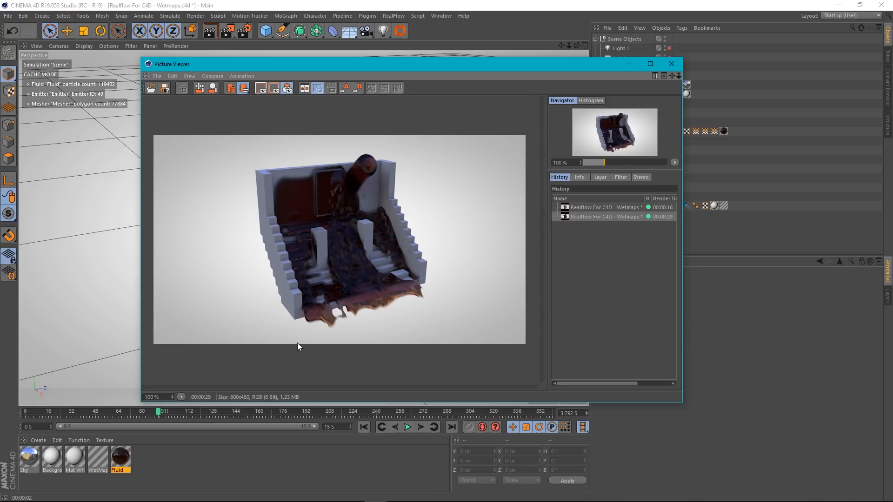
left_click(671, 64)
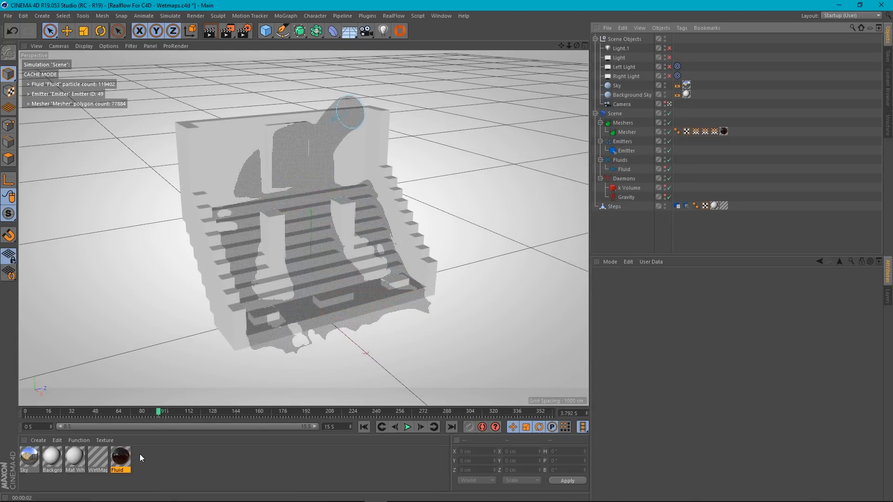
- Enable the red Color channel in both the Fluid and WetMap materials
double_click(121, 457)
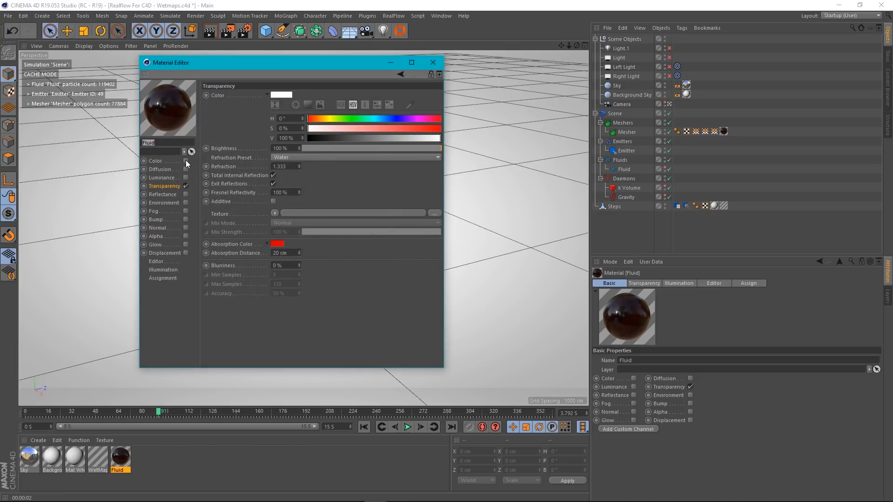
left_click(185, 160)
left_click(98, 457)
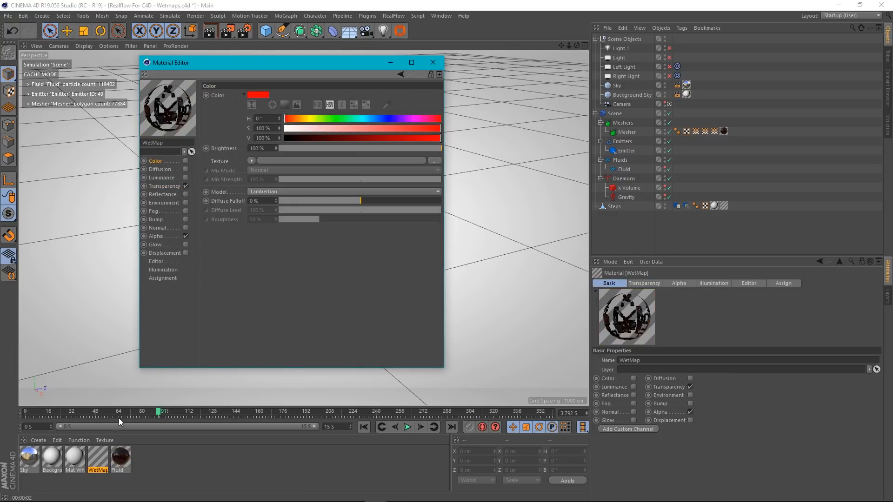
left_click(186, 161)
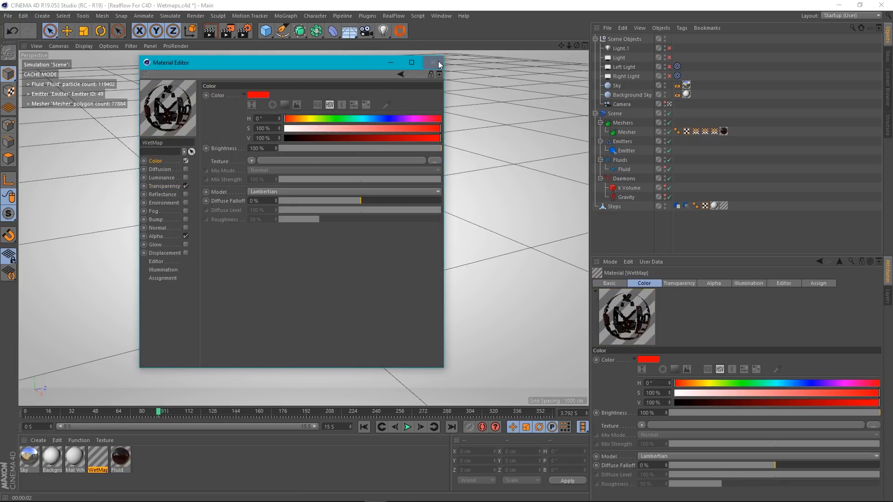
left_click(433, 62)
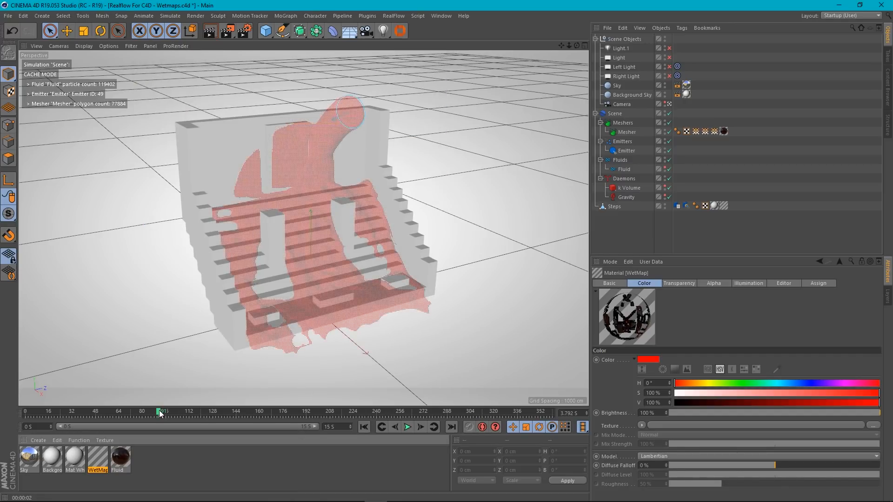
- Turn off the Transparency channel in both the Fluid and WetMap materials
left_click(153, 412)
double_click(120, 456)
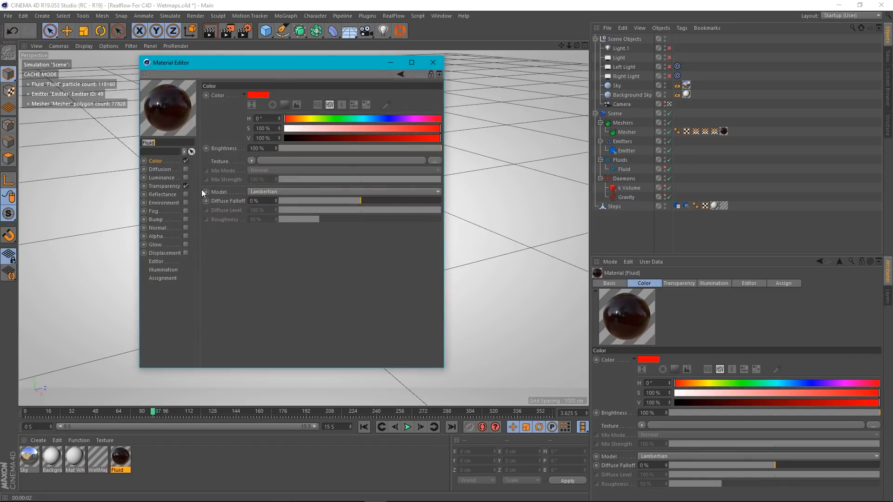
left_click(186, 186)
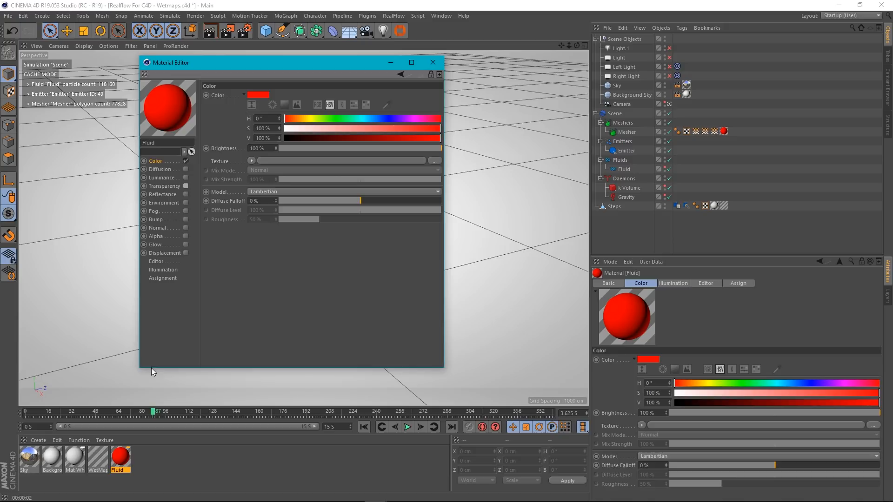
left_click(95, 465)
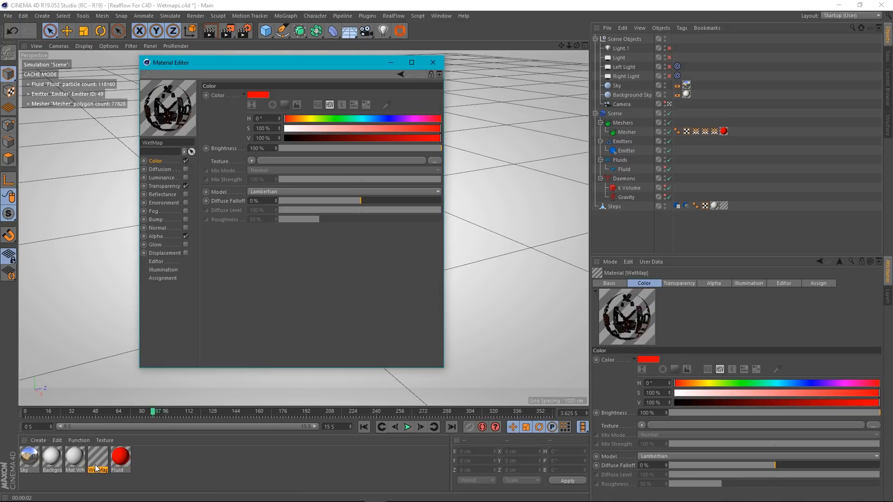
left_click(185, 186)
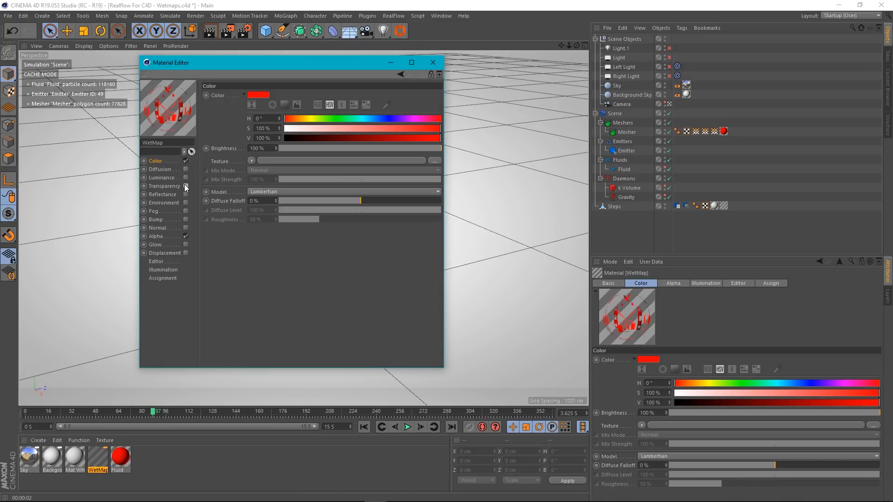
left_click(432, 63)
- Scrub the cached simulation forward to 10 s and back to the start to review the red fluid and wet map
left_click_drag(143, 412, 378, 405)
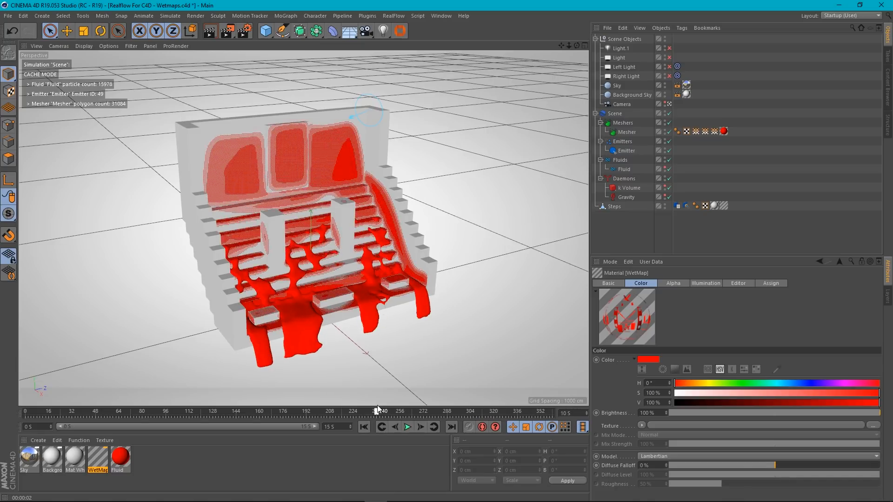
double_click(96, 456)
left_click(433, 62)
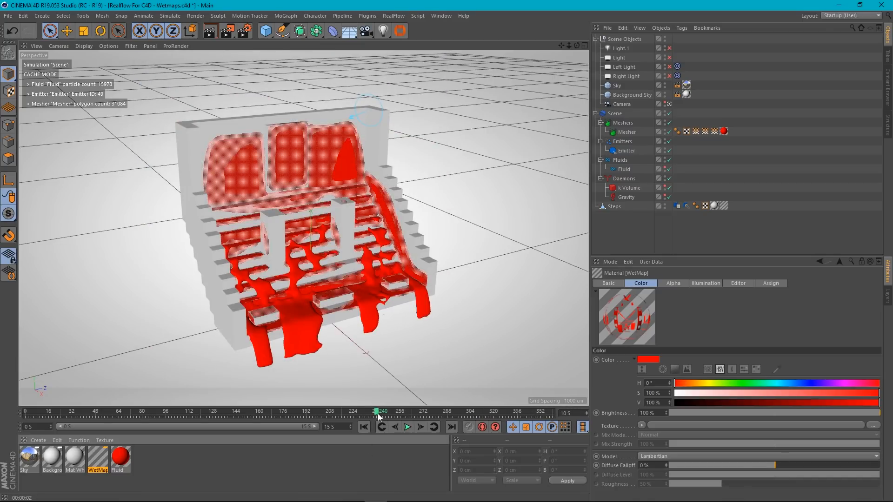
left_click_drag(378, 414, 9, 419)
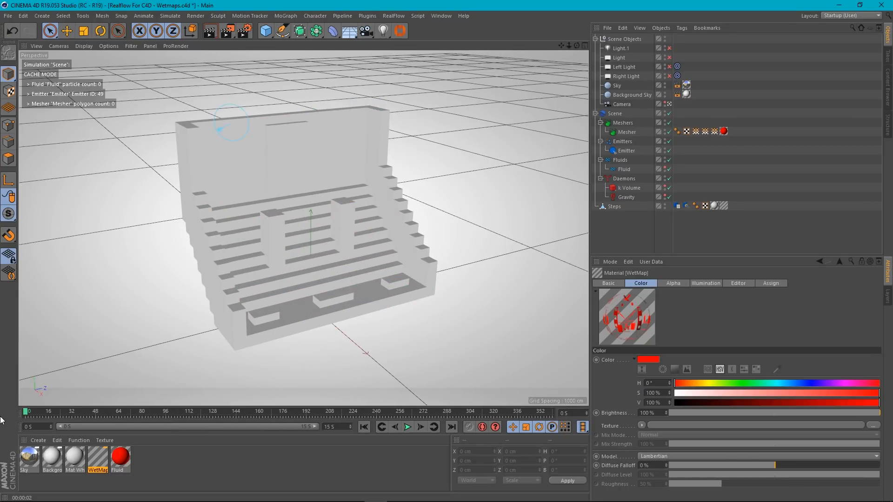